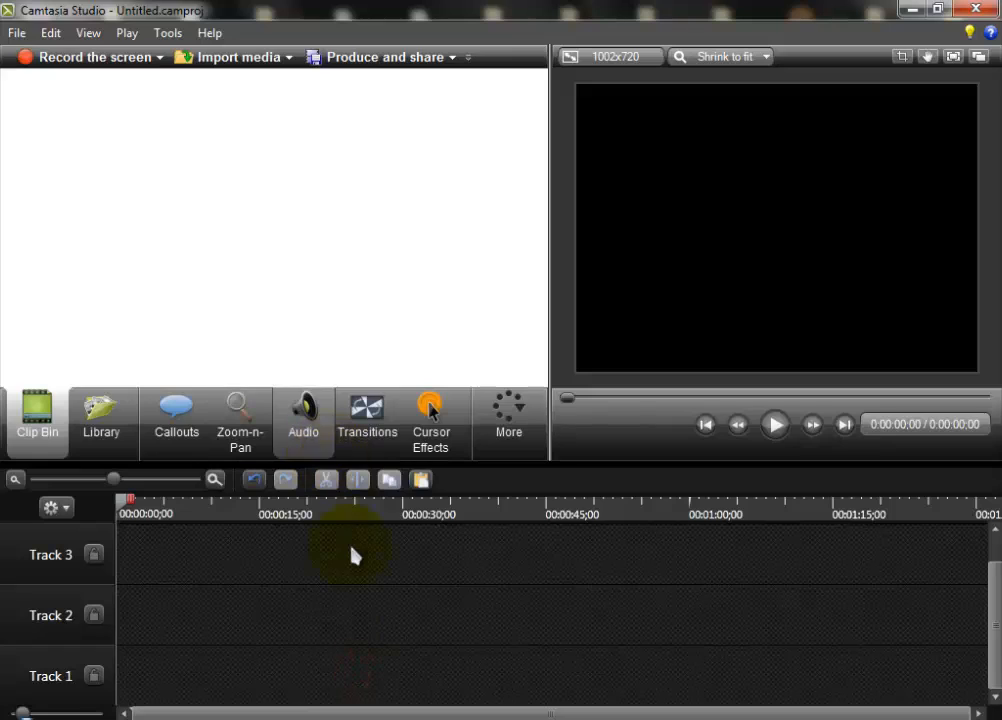
click(349, 598)
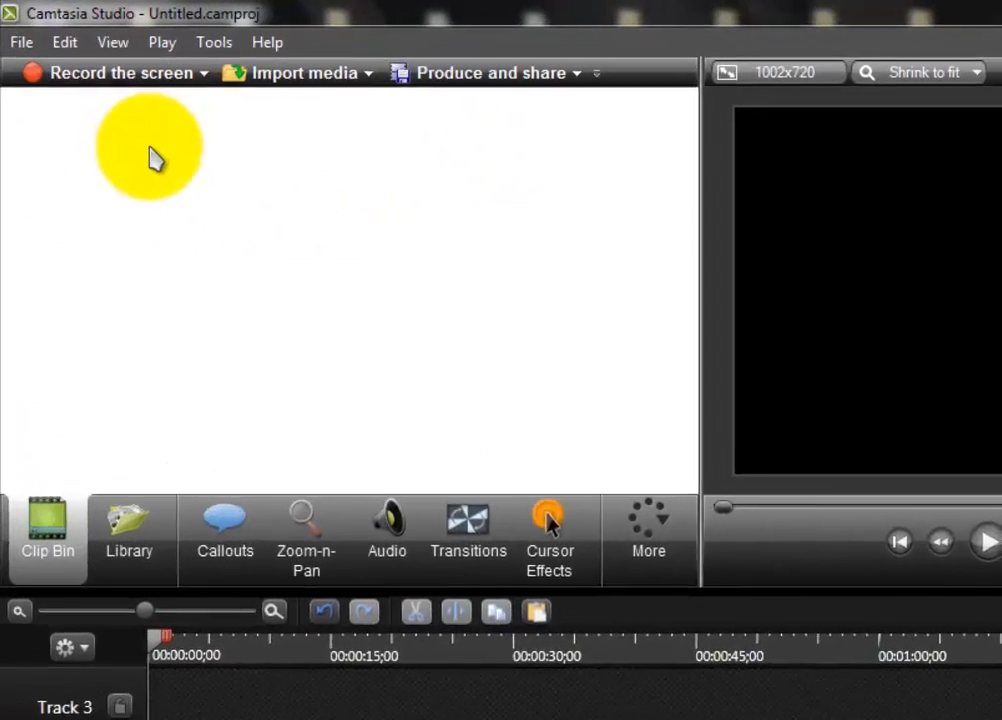
right_click(118, 118)
click(74, 185)
right_click(197, 160)
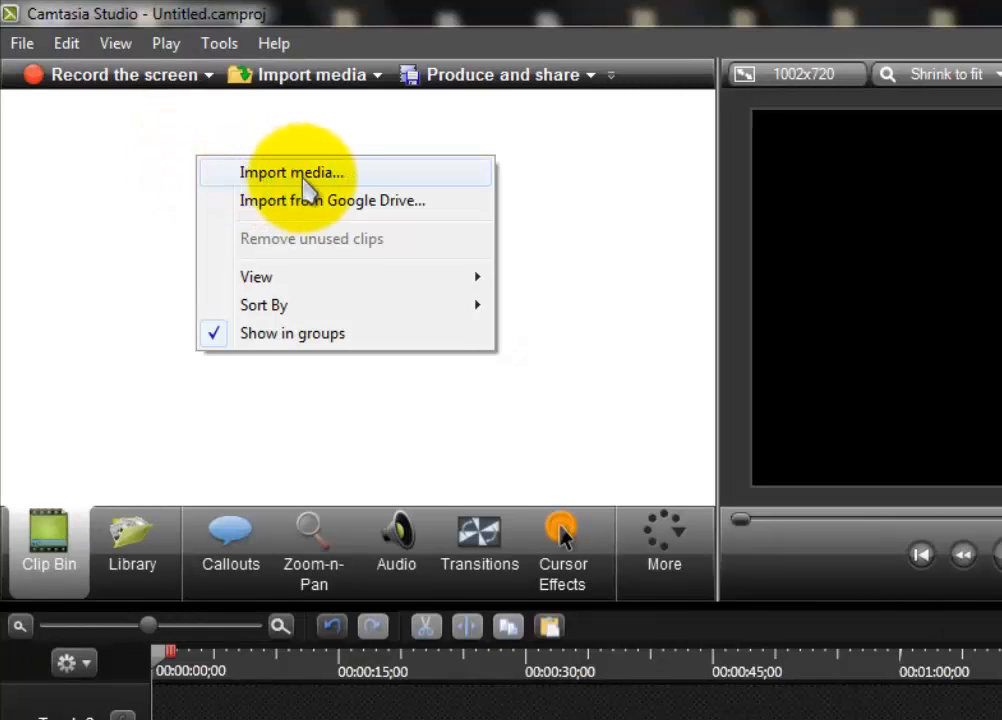
click(152, 230)
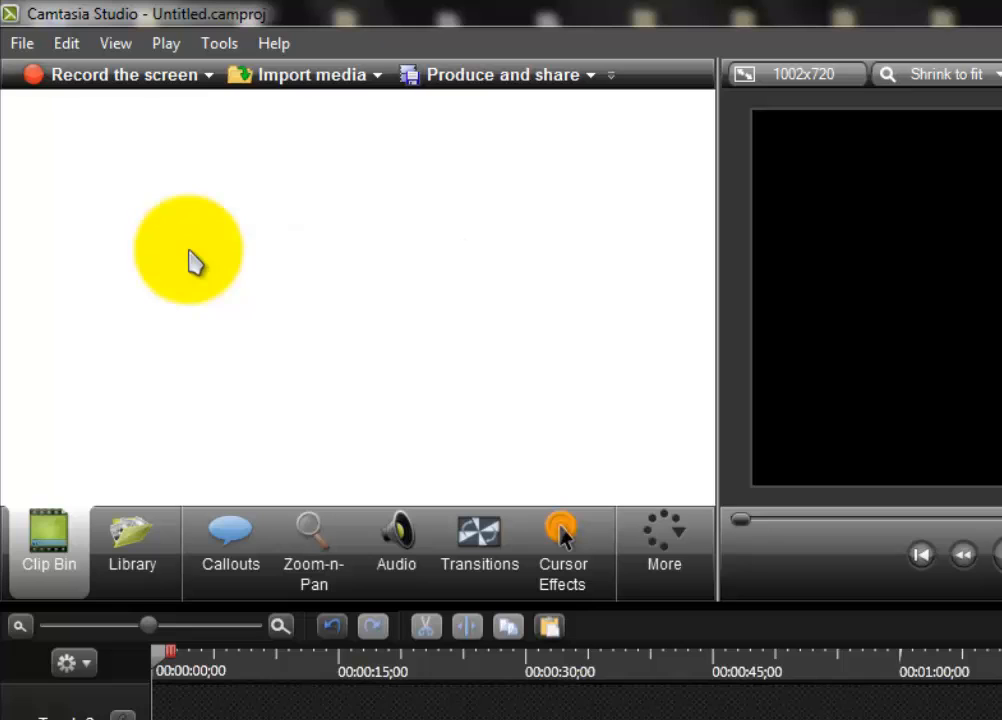
Step: Import the "test" Camtasia recording from the Documents library into the project media
right_click(147, 212)
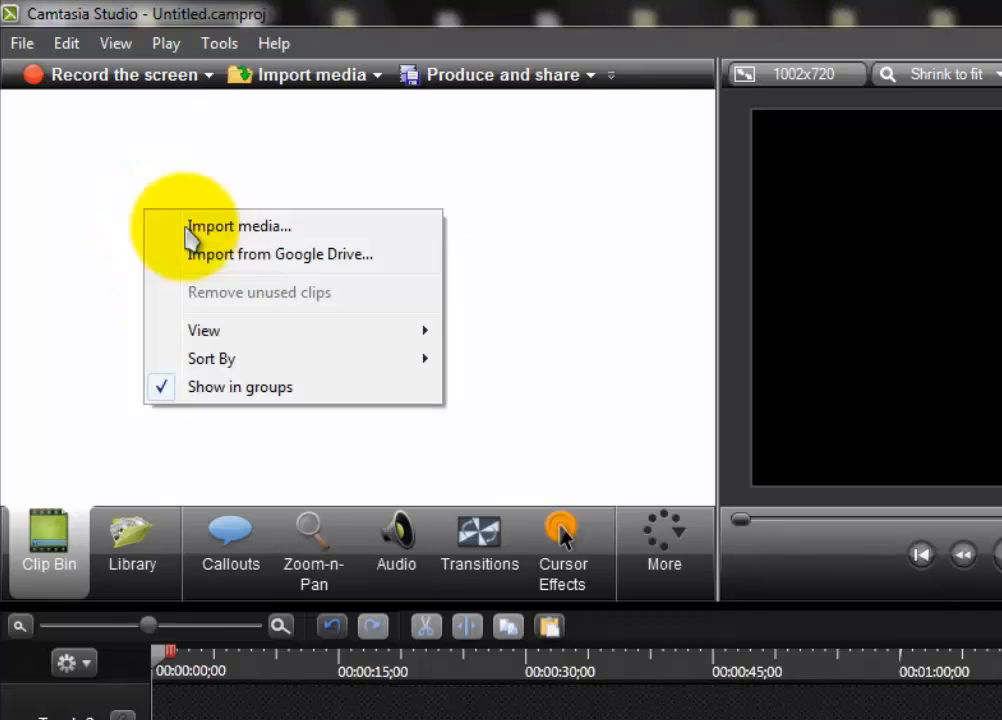
click(244, 232)
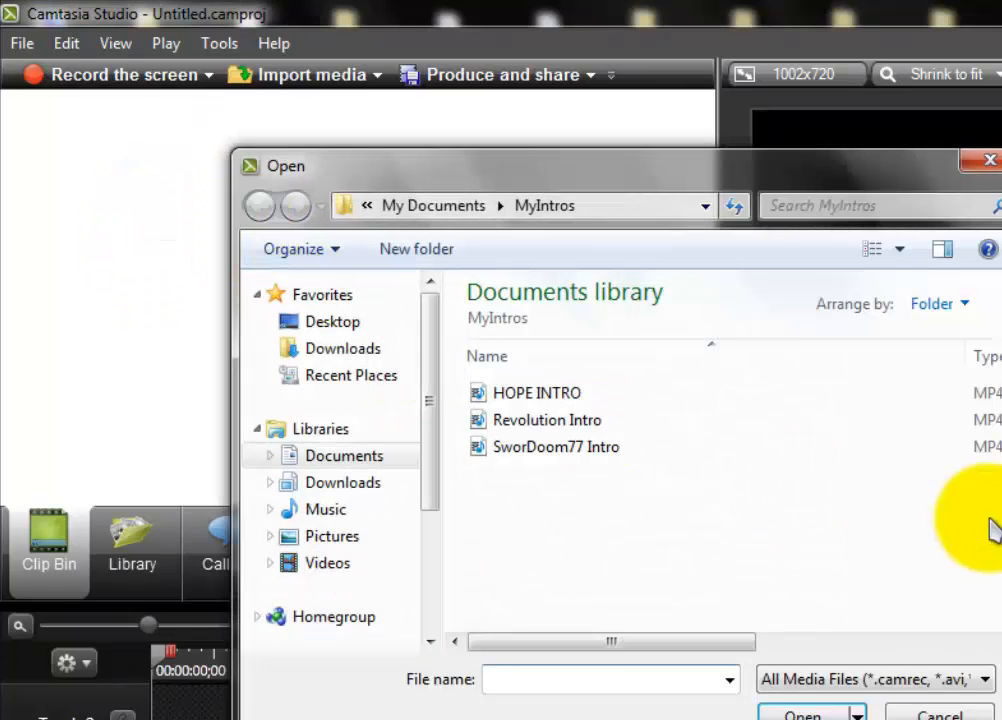
click(368, 456)
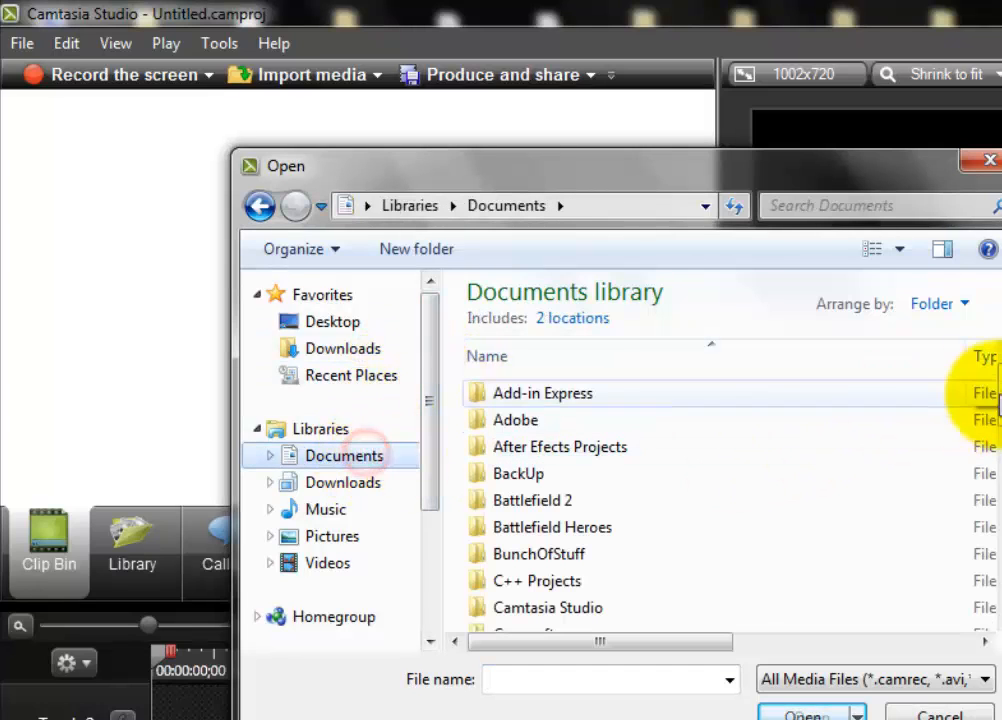
drag(995, 388, 992, 585)
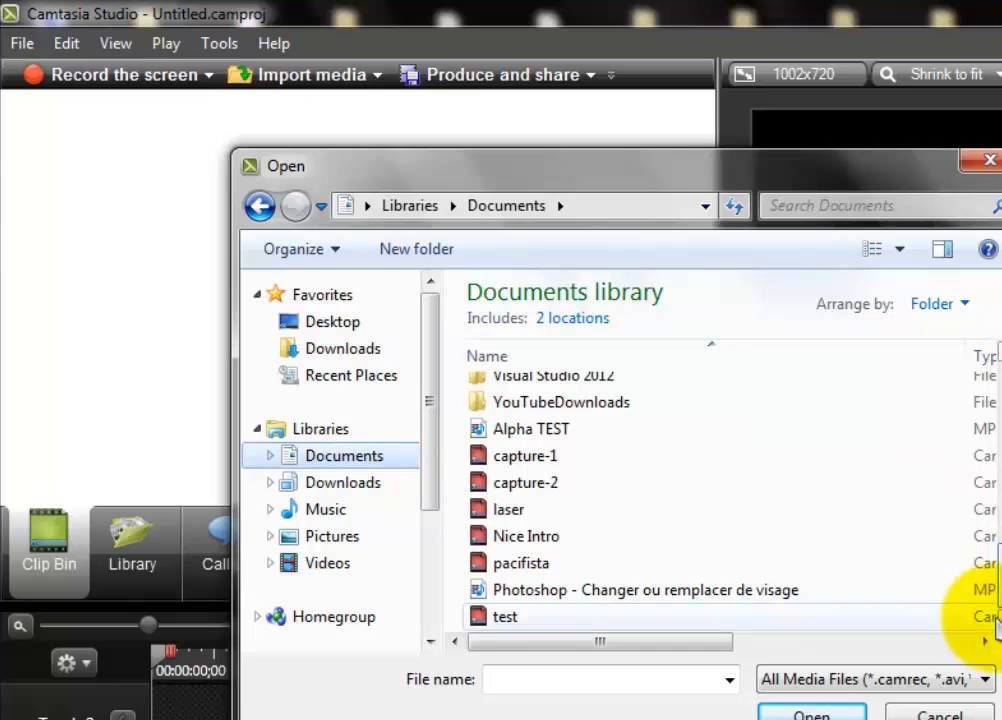
click(505, 617)
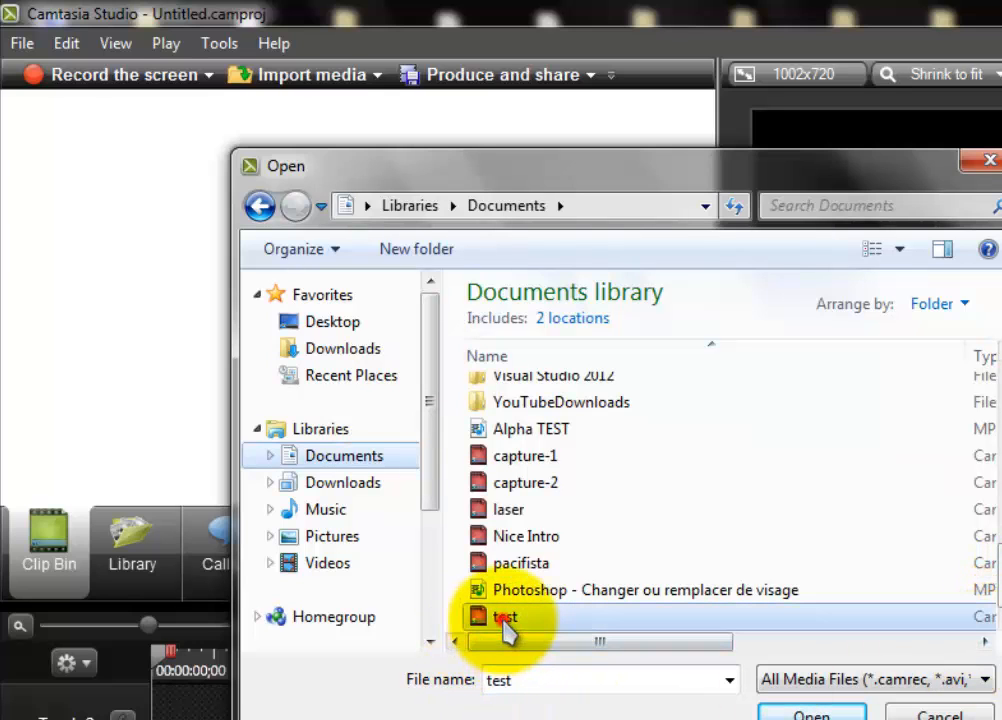
double_click(478, 613)
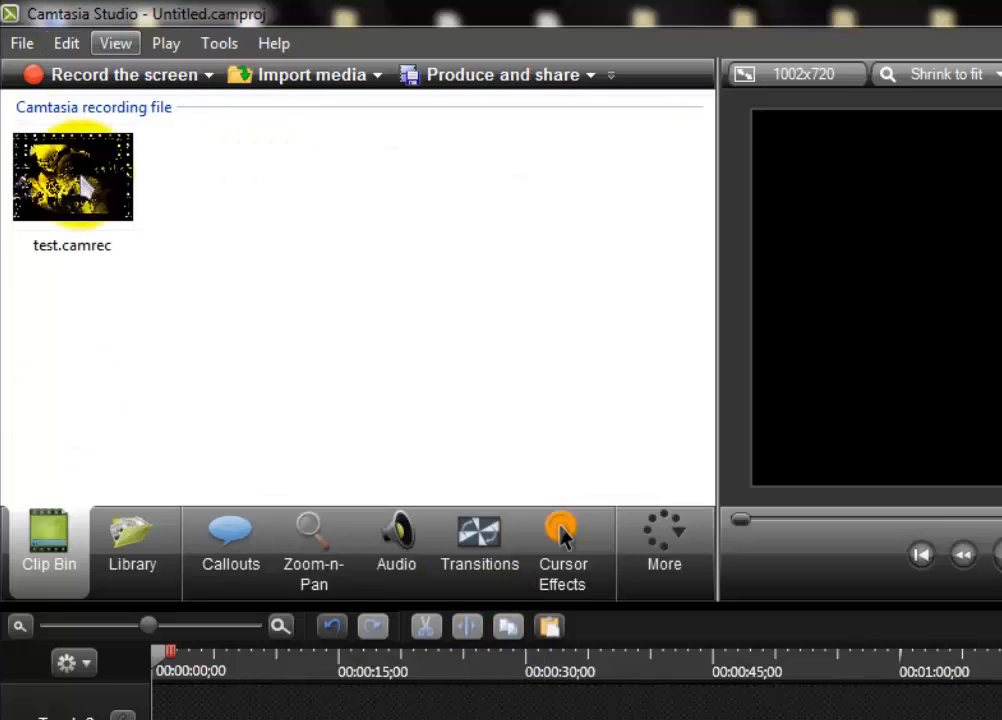
click(195, 256)
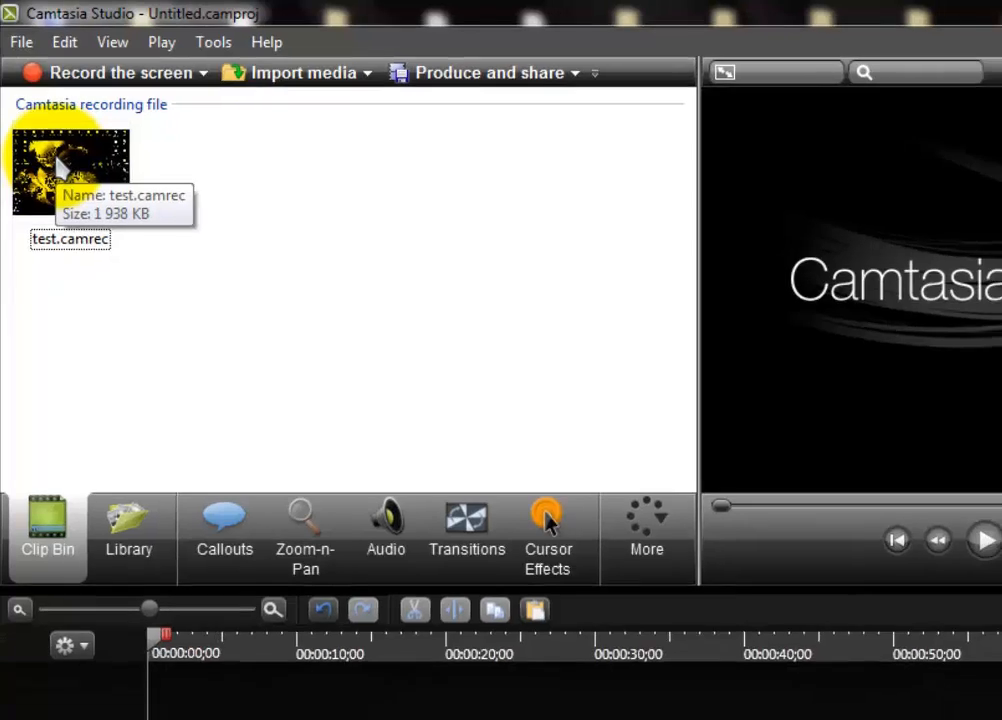
Step: Place test.camrec on the timeline about 3 seconds in, across Tracks 3 and 2, and dismiss the rendering warning
drag(60, 172, 230, 534)
drag(193, 450, 168, 701)
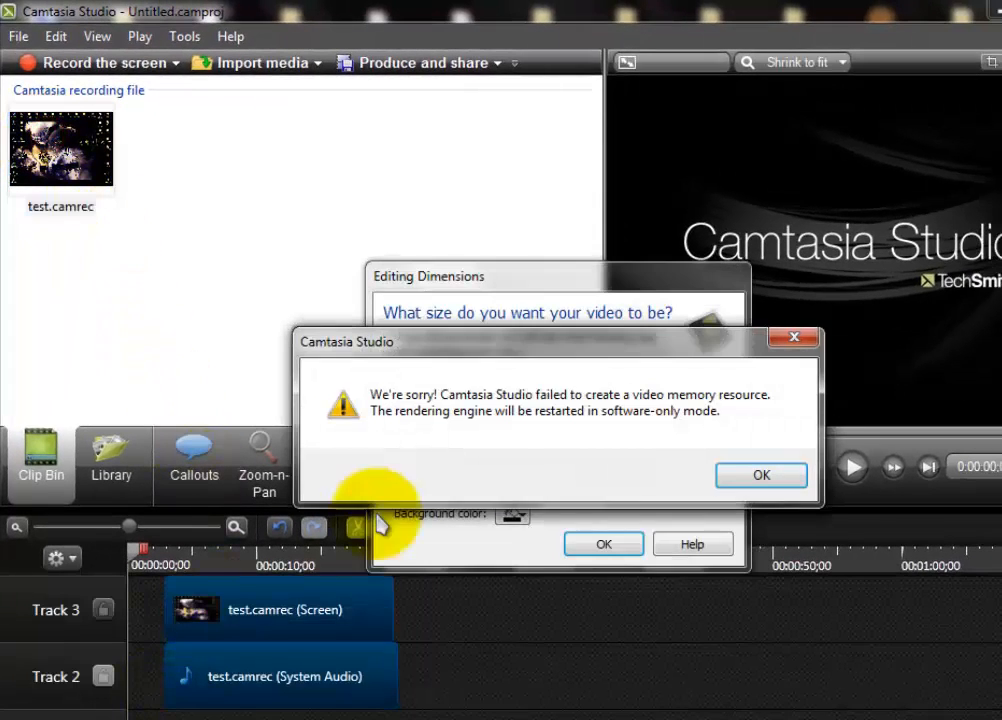
click(761, 478)
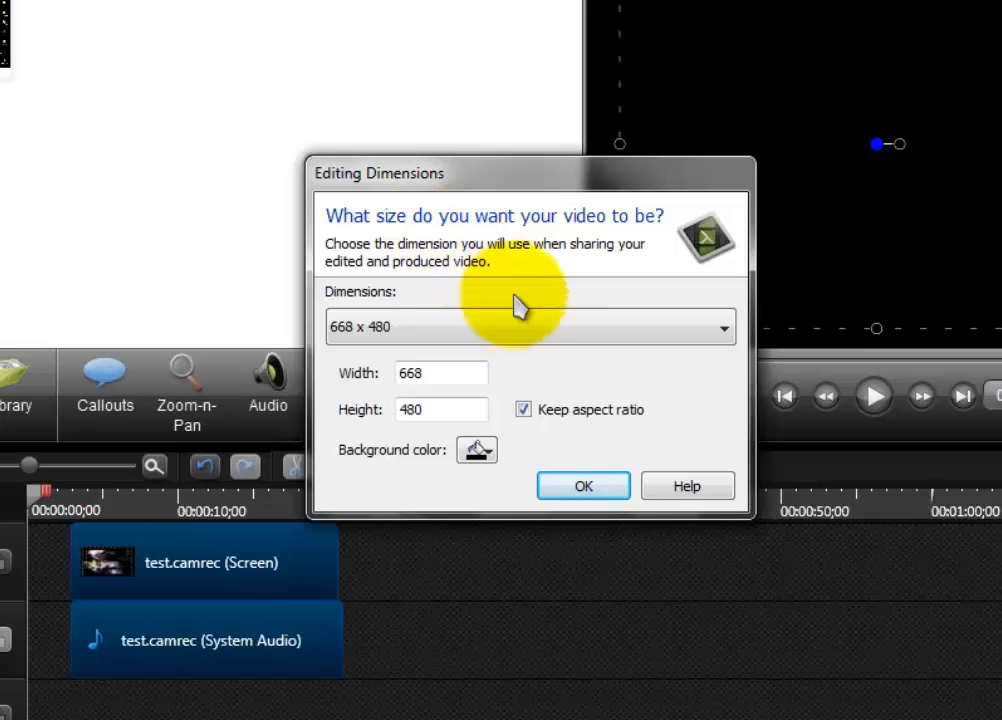
Step: Set the editing dimensions to 1002 x 720, Automatic (up to 720p)
click(460, 328)
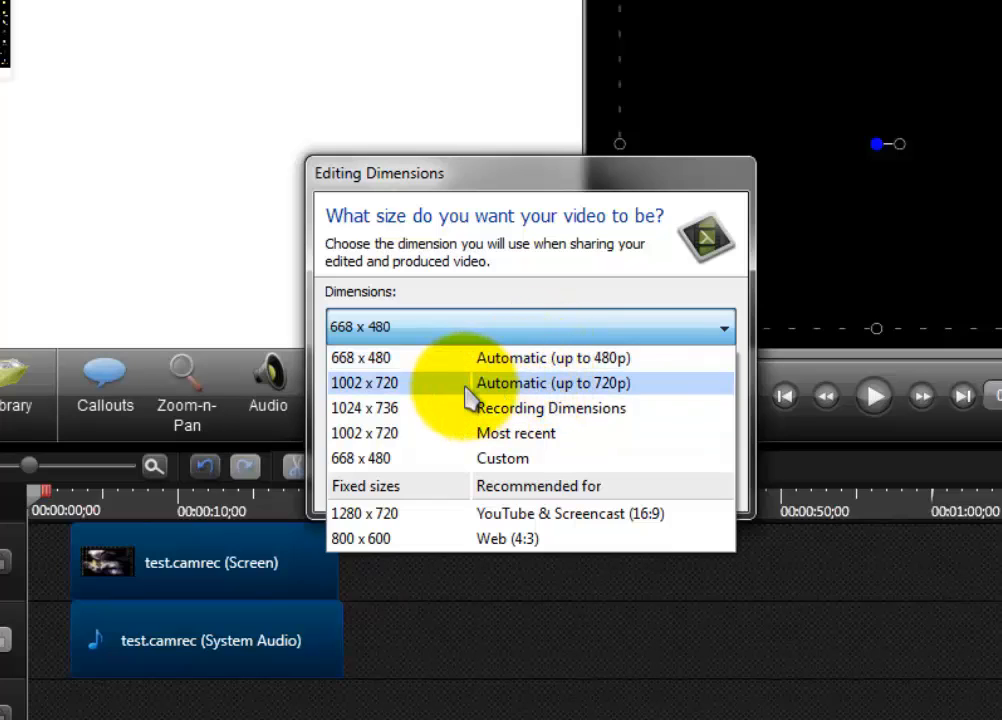
click(586, 387)
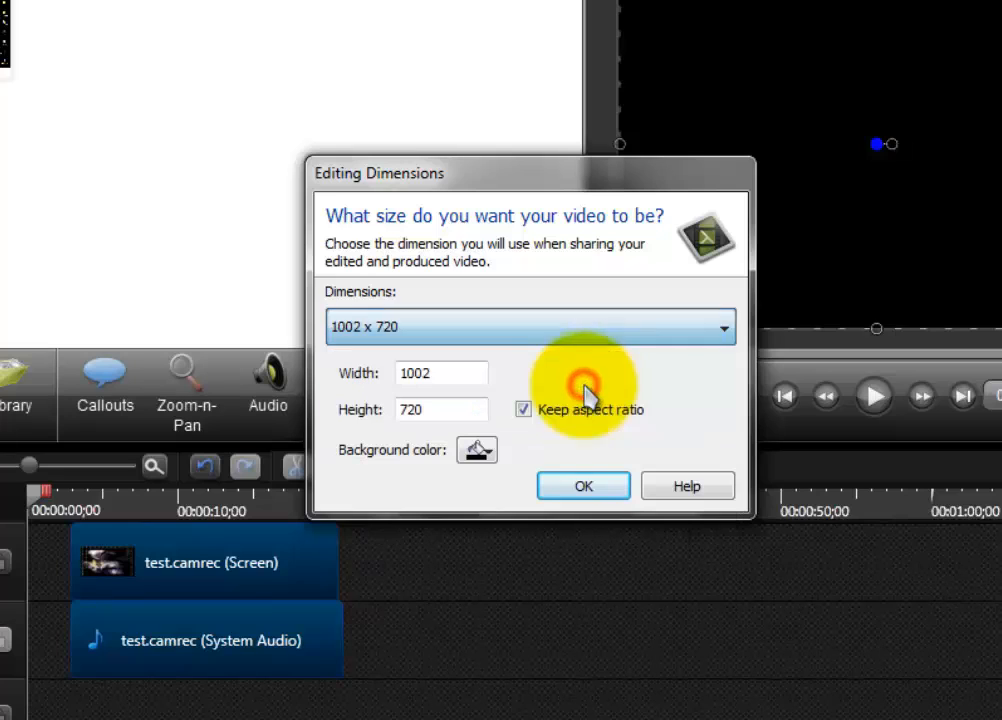
click(588, 492)
drag(297, 600, 282, 596)
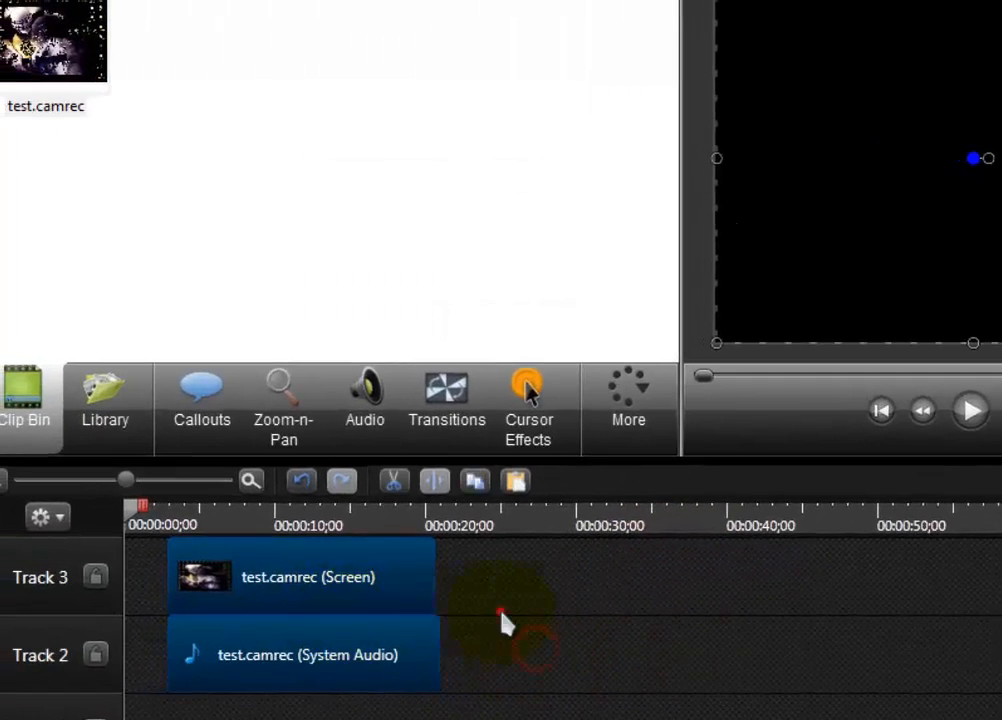
click(464, 604)
drag(471, 648, 242, 585)
drag(517, 626, 476, 612)
click(335, 577)
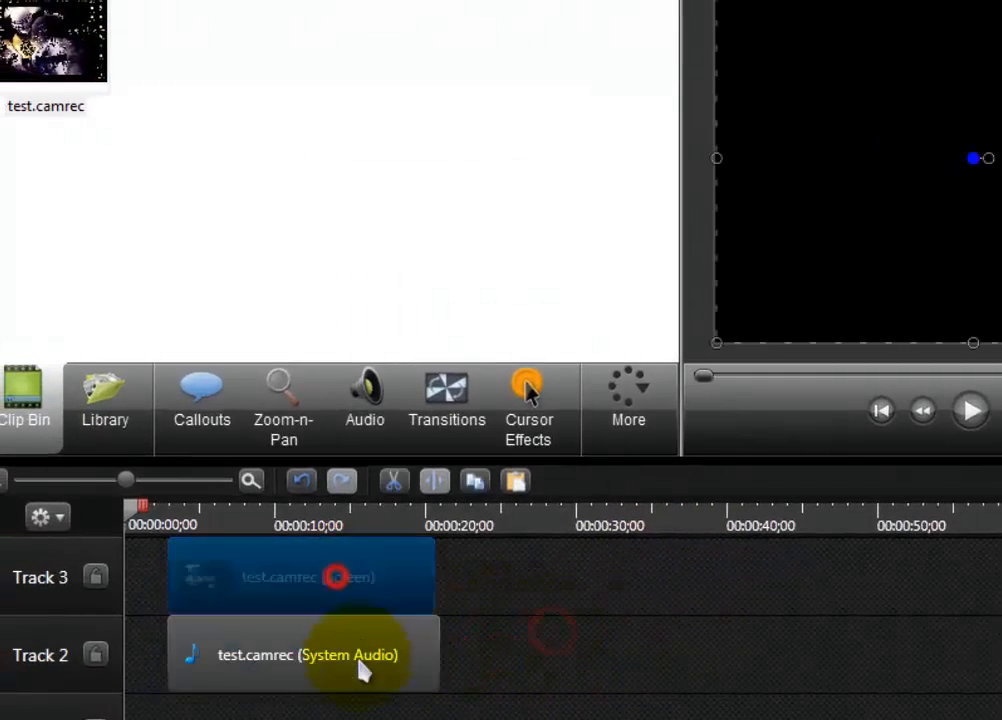
click(362, 665)
click(586, 615)
click(370, 588)
click(373, 654)
click(558, 598)
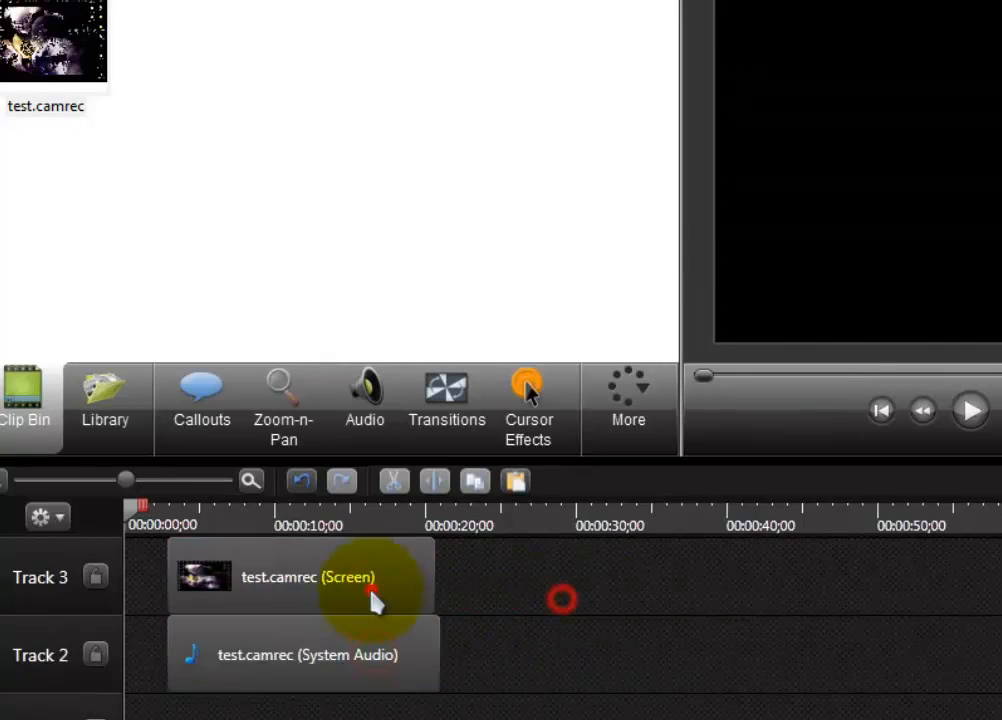
click(371, 590)
click(405, 665)
click(538, 600)
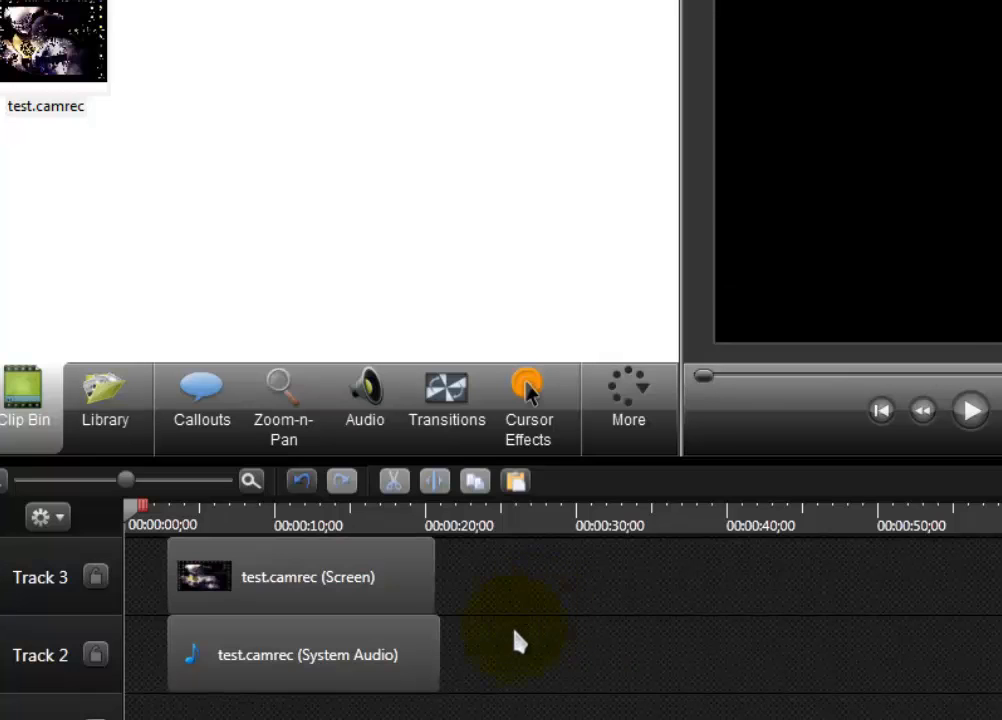
drag(513, 645, 334, 562)
click(517, 651)
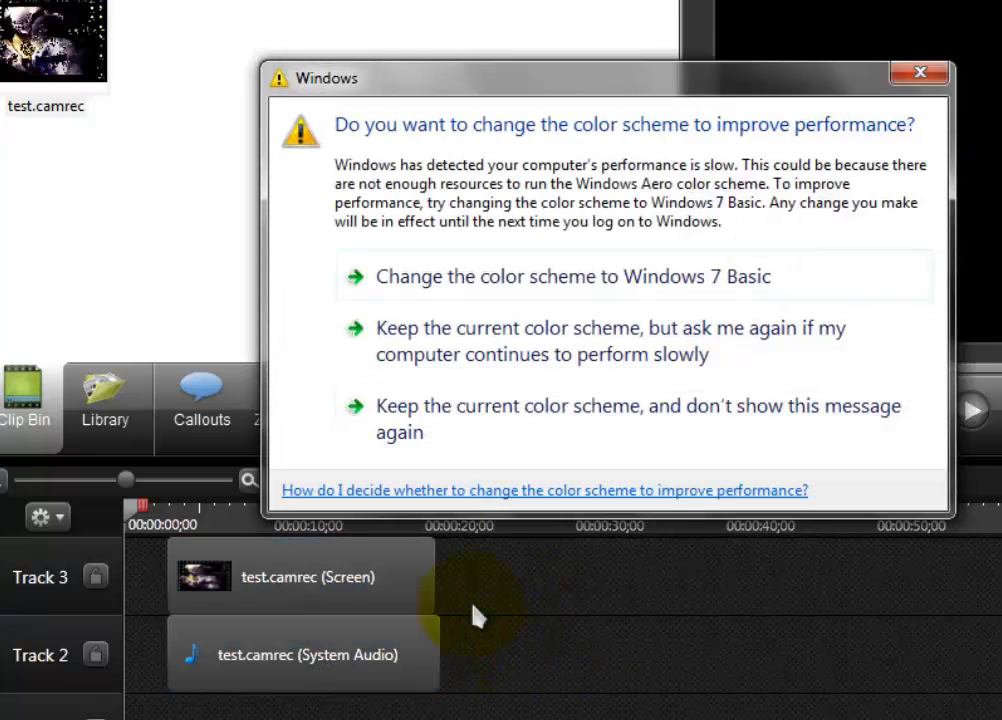
Step: Keep the current Windows color scheme and choose not to show the performance message again
click(410, 430)
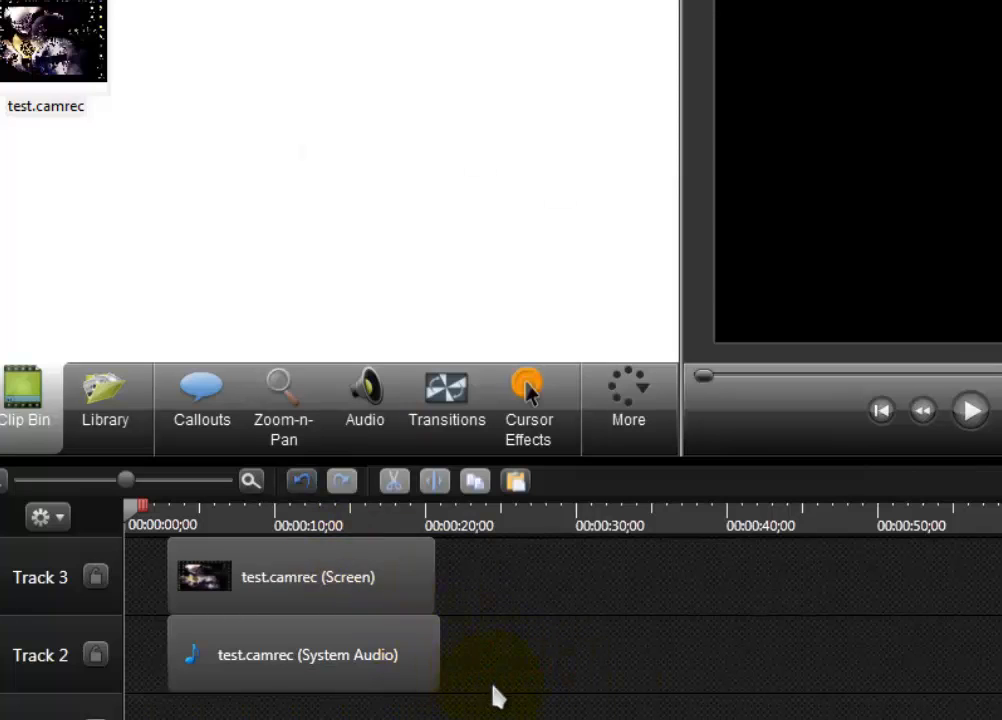
drag(492, 684, 300, 580)
click(537, 655)
click(296, 662)
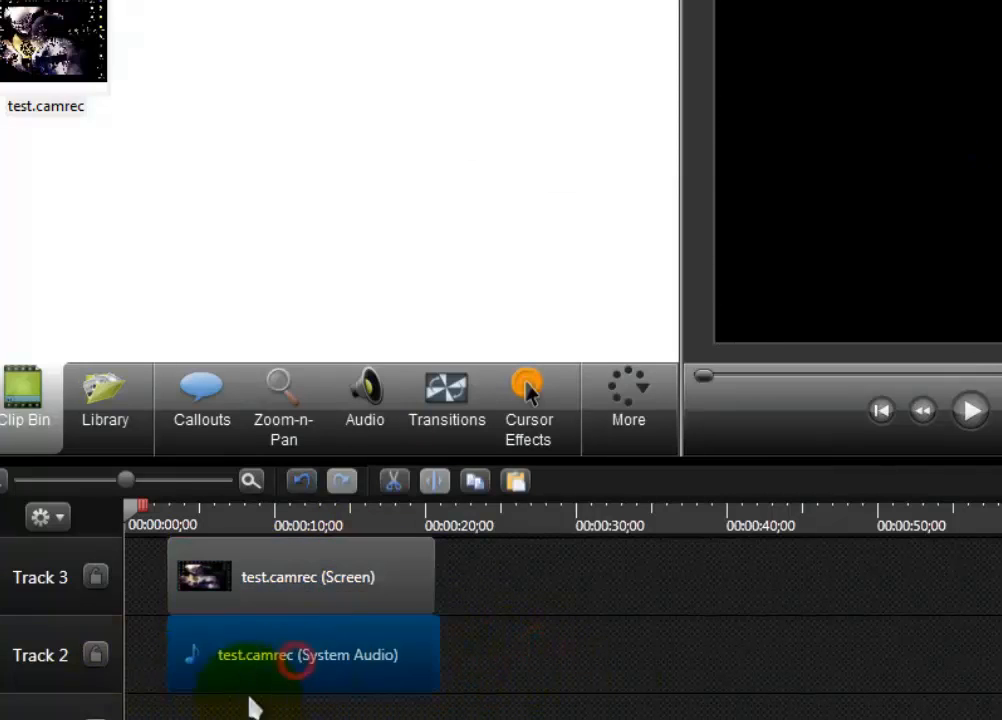
click(294, 583)
click(590, 651)
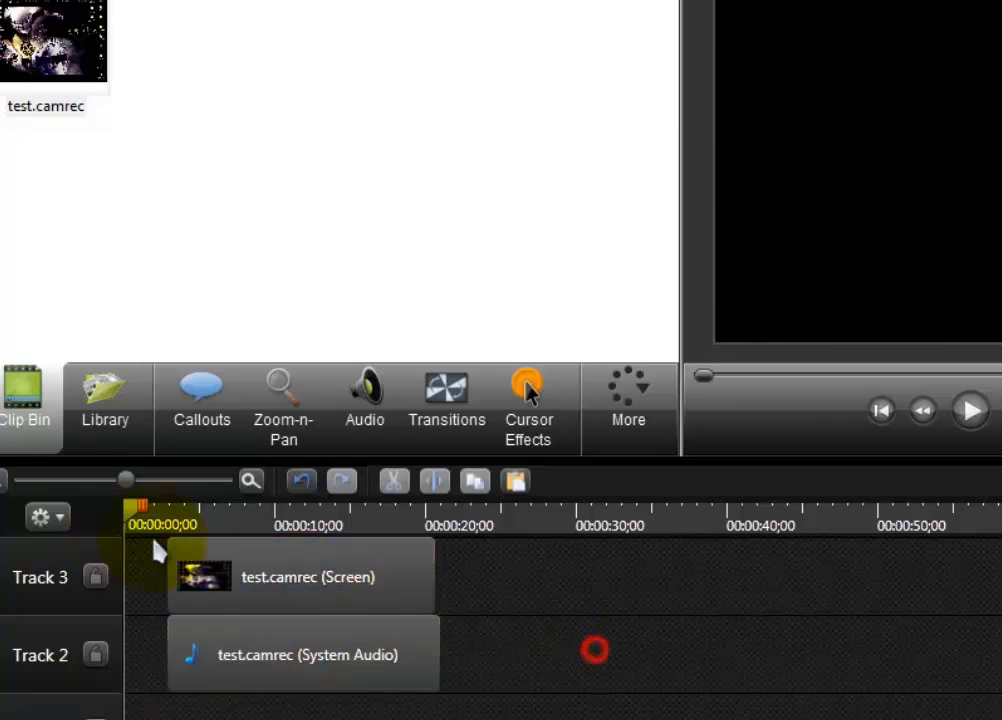
Step: Select the screen and system audio clips together and move them to the start of the timeline
drag(586, 652, 294, 542)
drag(358, 575, 262, 577)
click(502, 650)
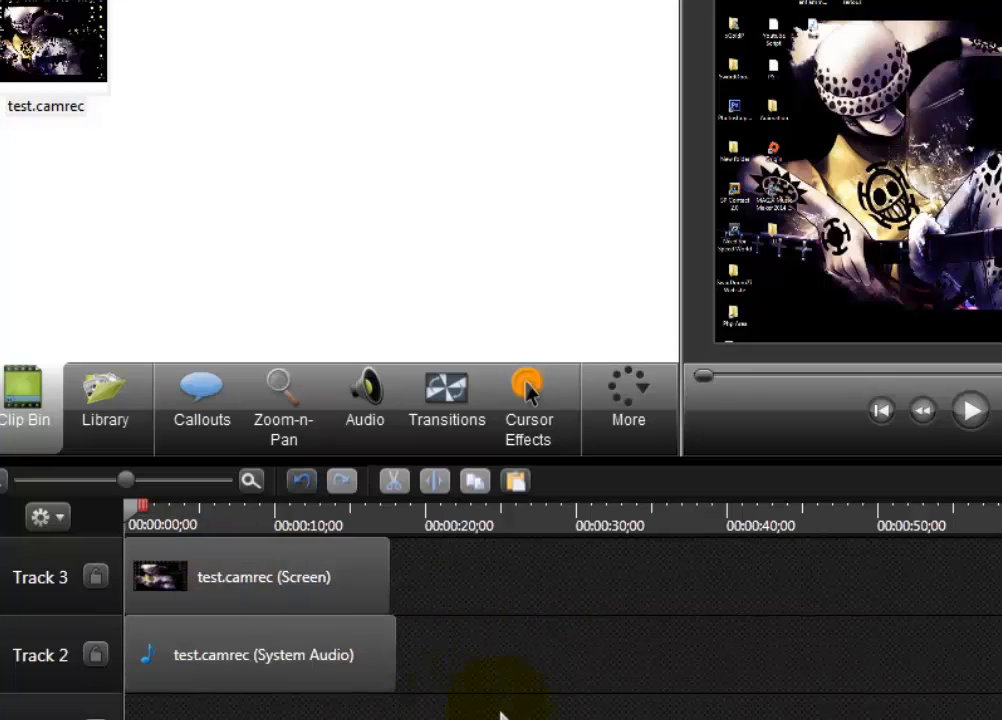
drag(257, 653, 133, 598)
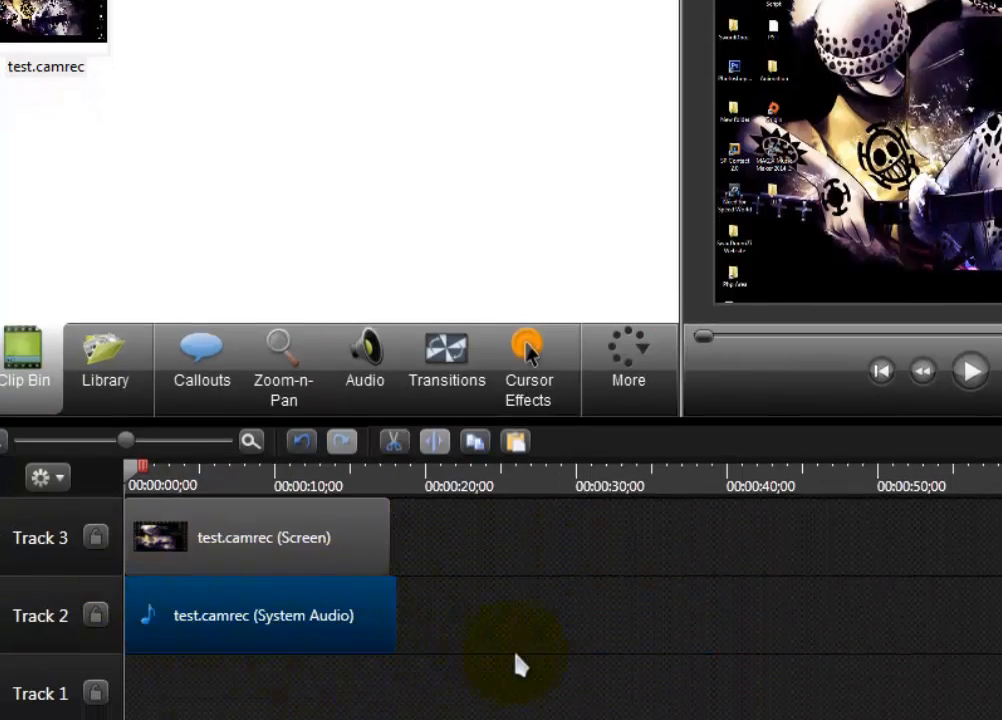
drag(506, 653, 277, 566)
click(502, 623)
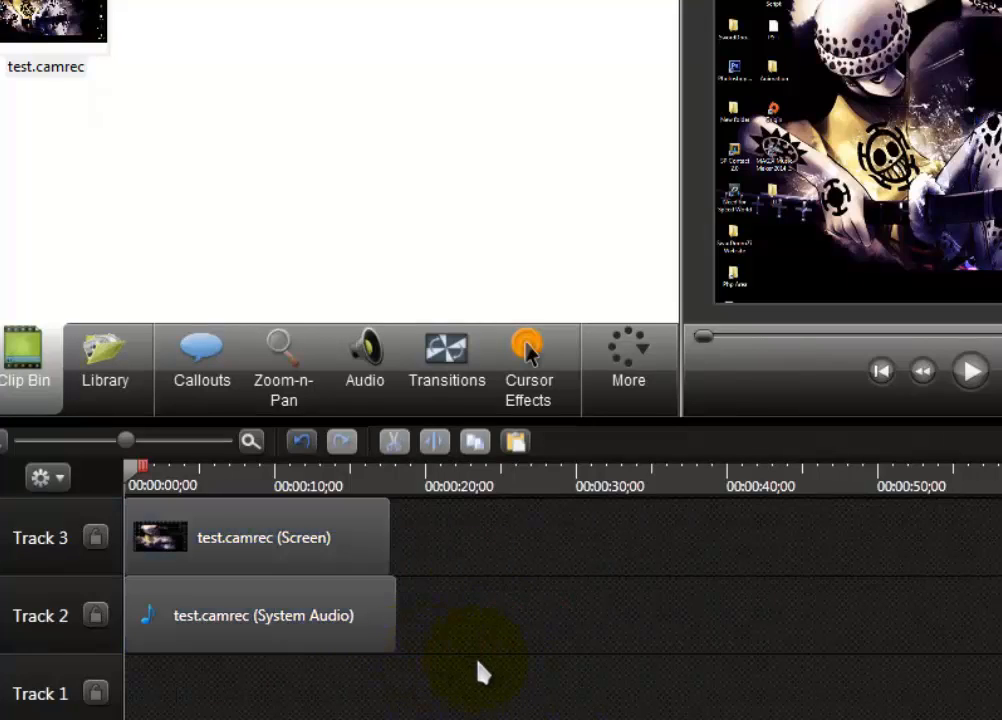
drag(478, 665, 290, 527)
click(475, 638)
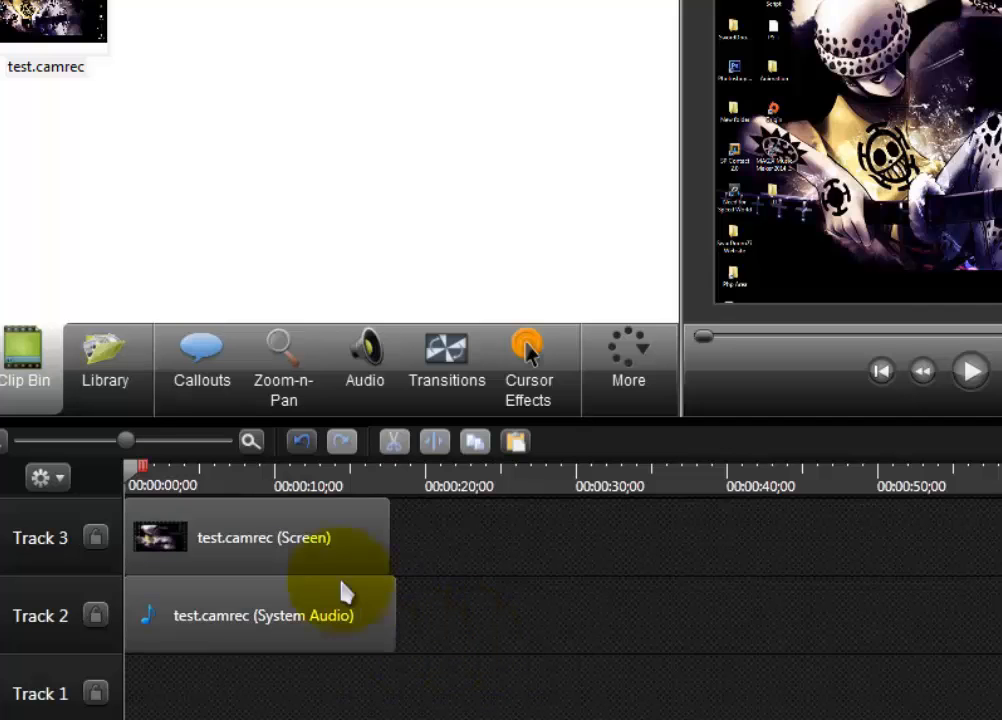
Step: Move the screen and system audio clips together to the 10-second mark and return them to the timeline start
click(320, 548)
ctrl+click(340, 632)
drag(239, 617, 720, 638)
click(778, 629)
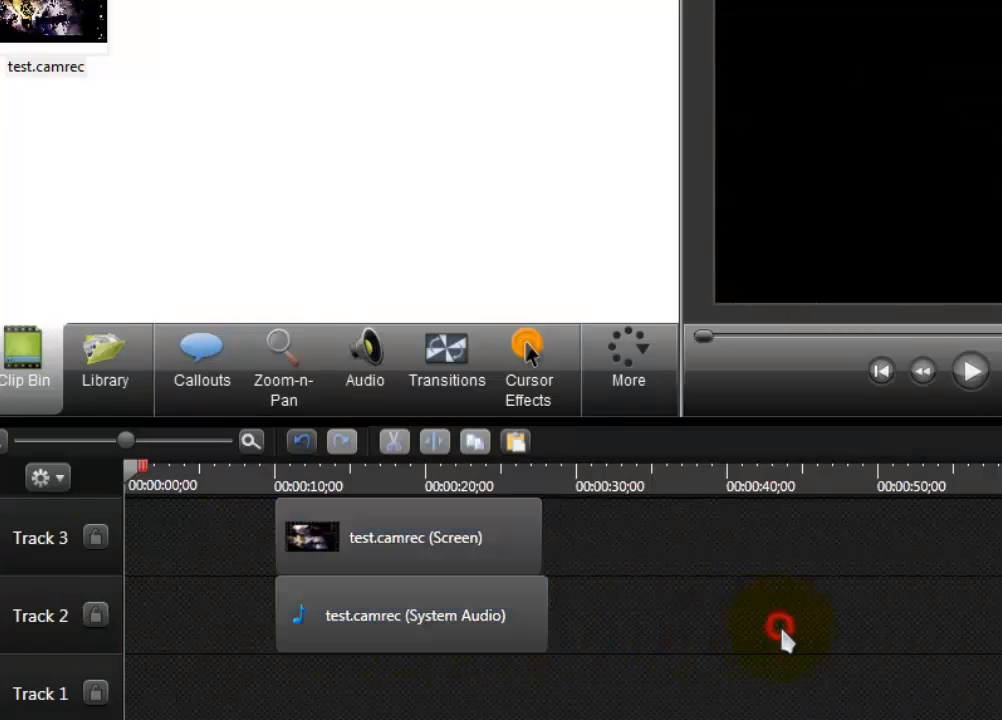
drag(646, 667, 72, 540)
Step: Scrub through the opening seconds of the recording and view the preview in full screen mode, returning to the editor
drag(133, 482, 107, 518)
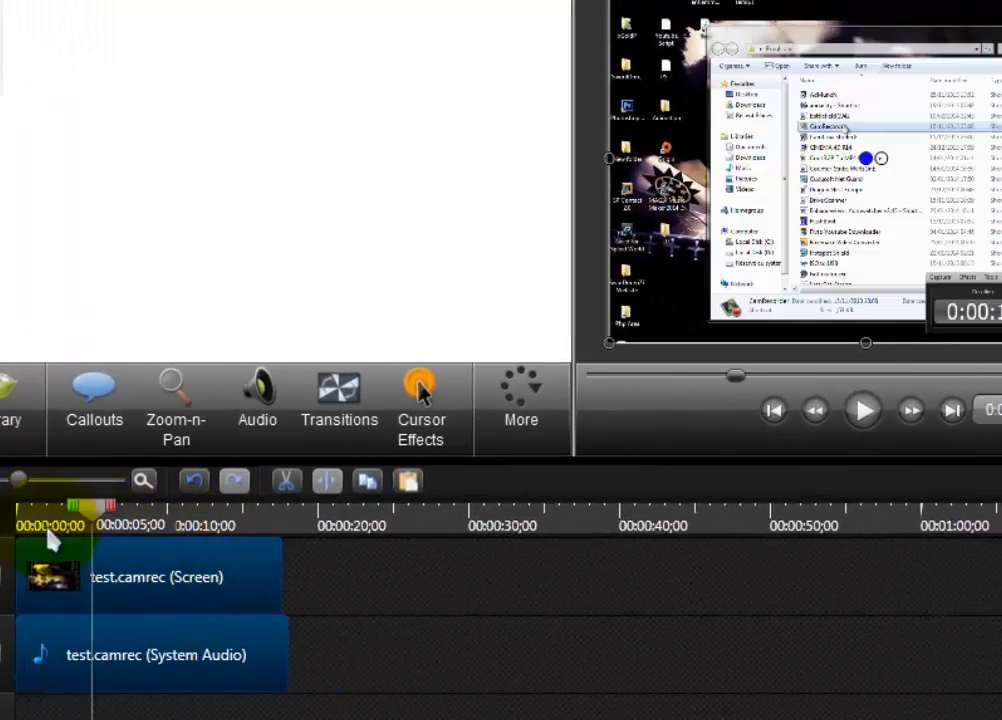
drag(50, 540, 34, 538)
click(519, 645)
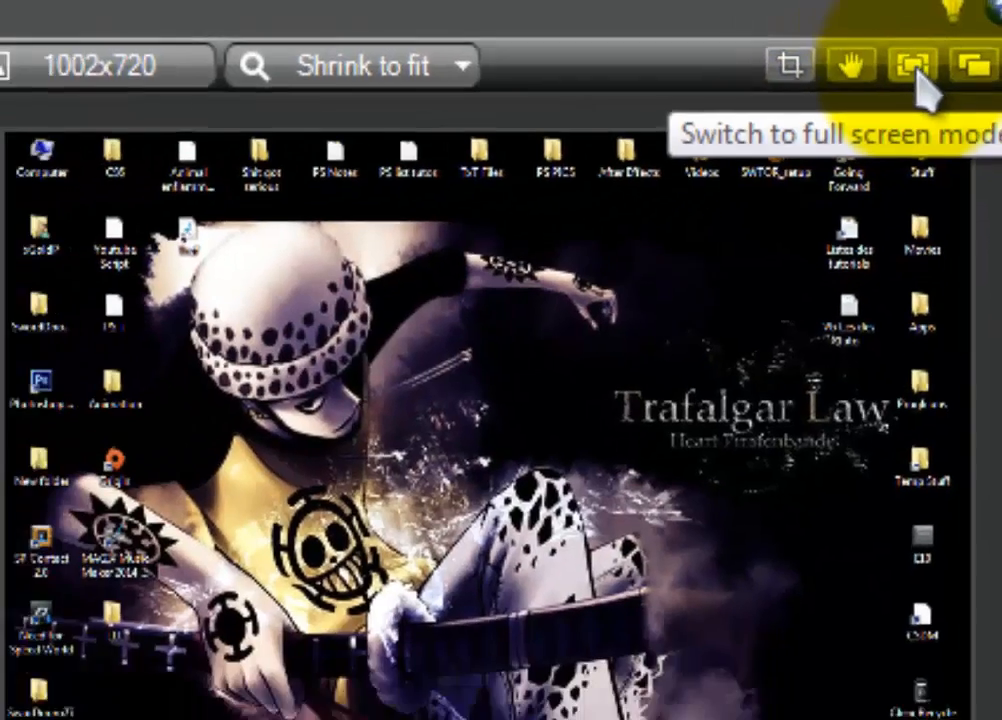
click(904, 72)
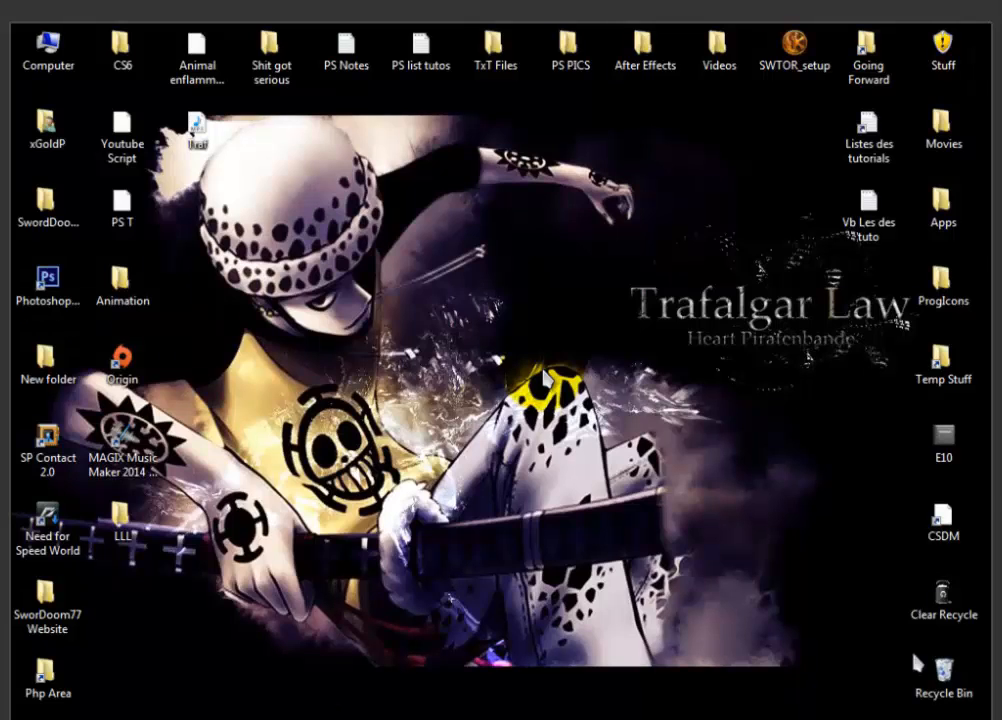
key(Escape)
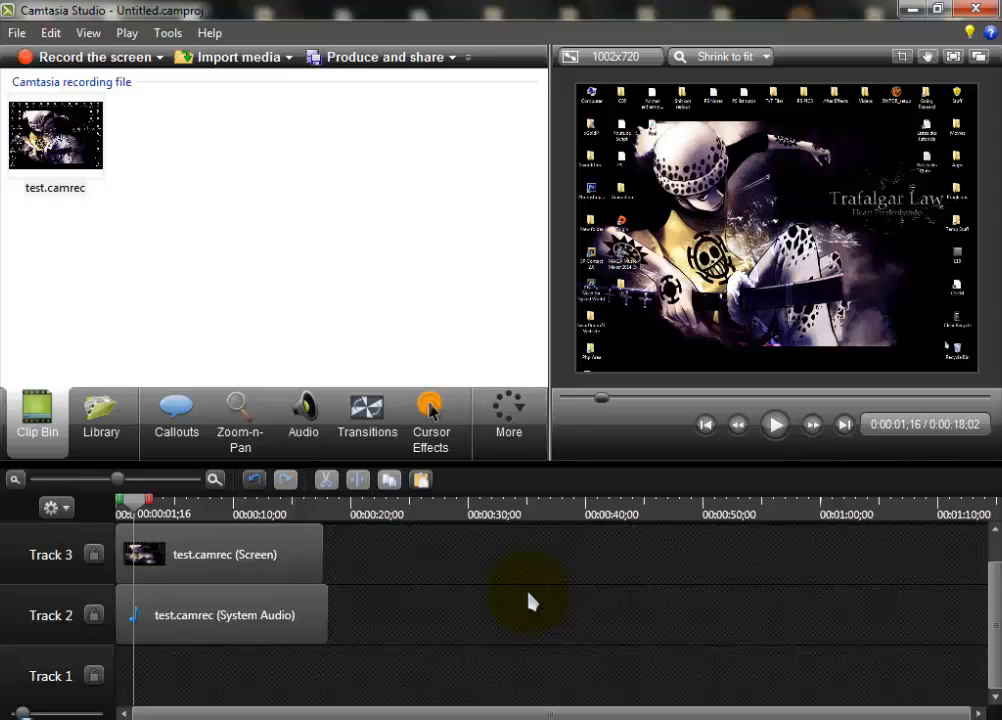
Step: Return the playhead to the start and scrub through the recording to about 0:00:10;16
click(121, 508)
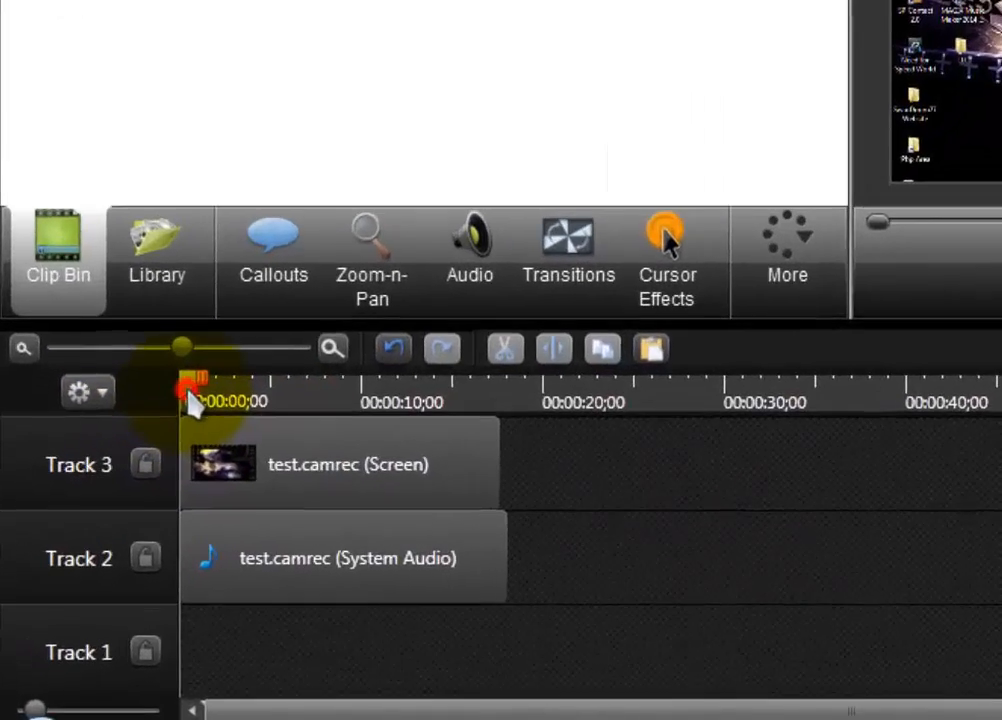
drag(190, 400, 299, 405)
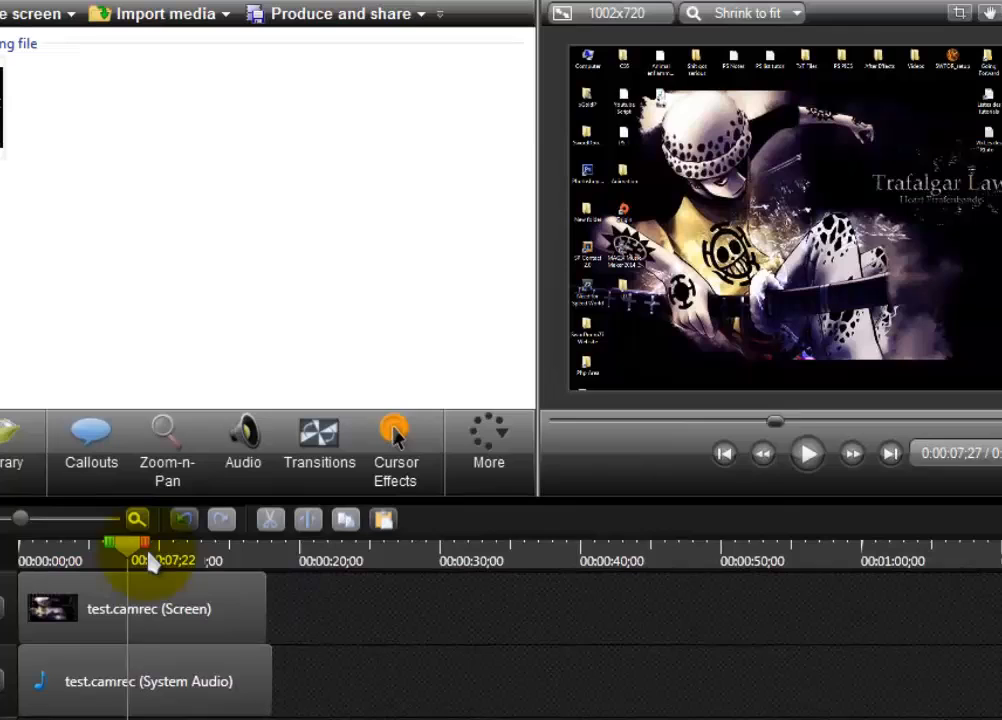
drag(148, 556, 154, 548)
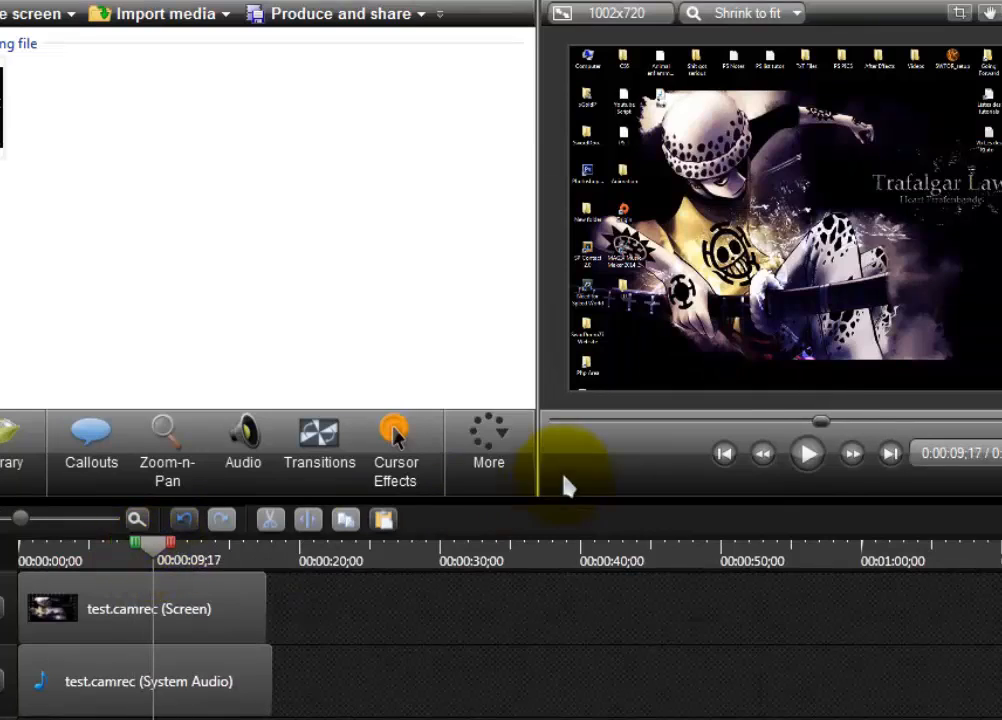
drag(820, 428, 848, 424)
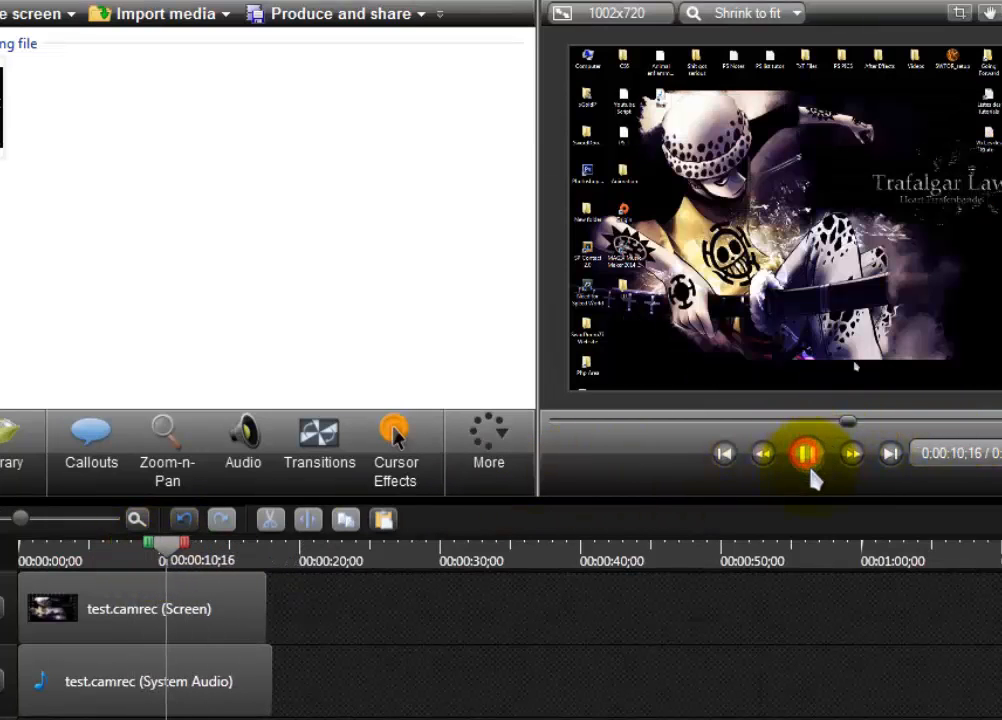
Step: Stop playback and split both the screen and system audio clips at 00:00:11;24
click(810, 468)
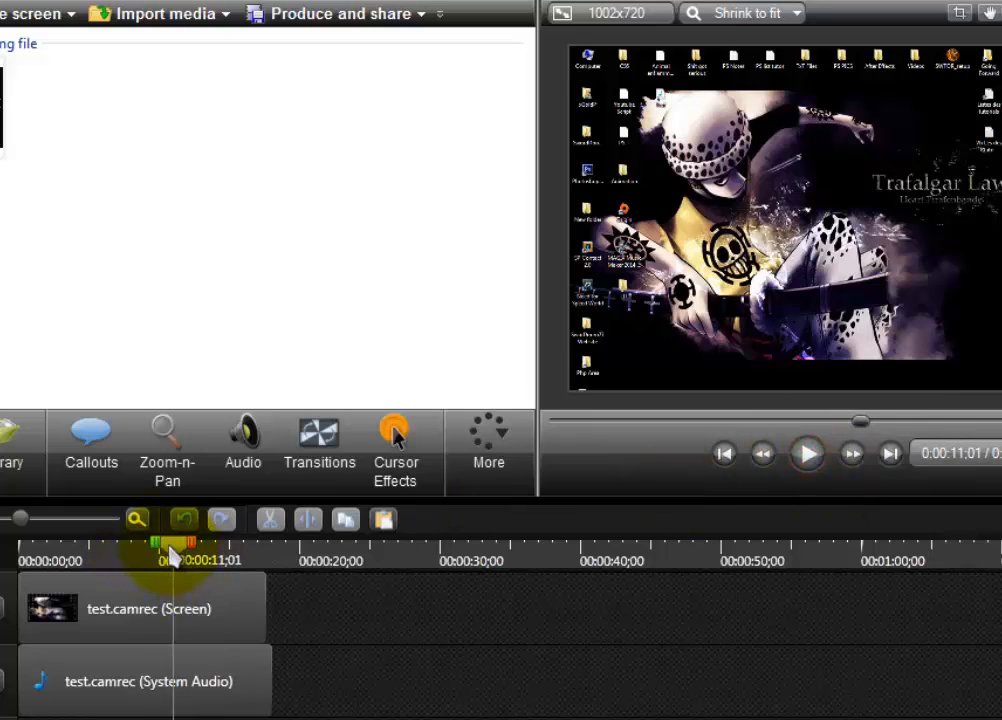
drag(172, 557, 207, 557)
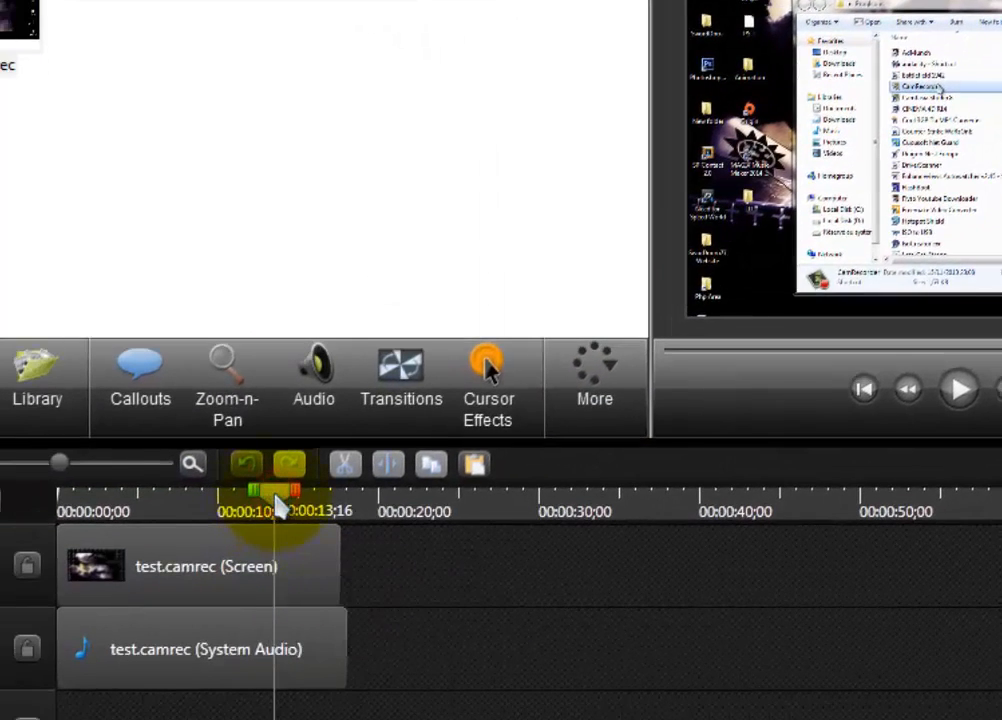
drag(277, 505, 249, 512)
click(253, 560)
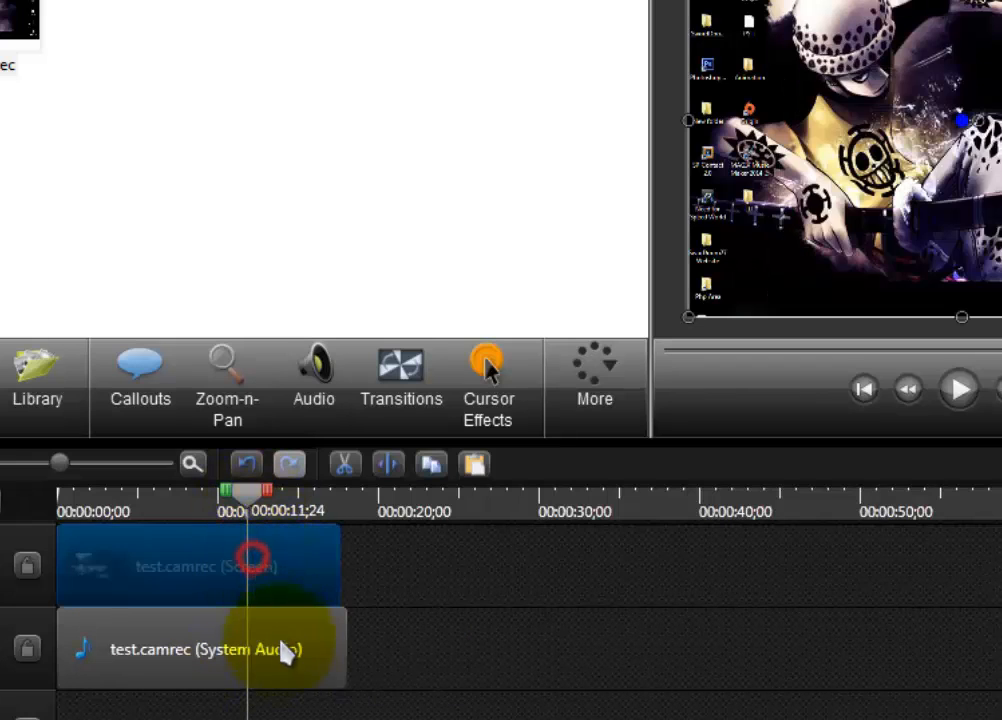
click(470, 652)
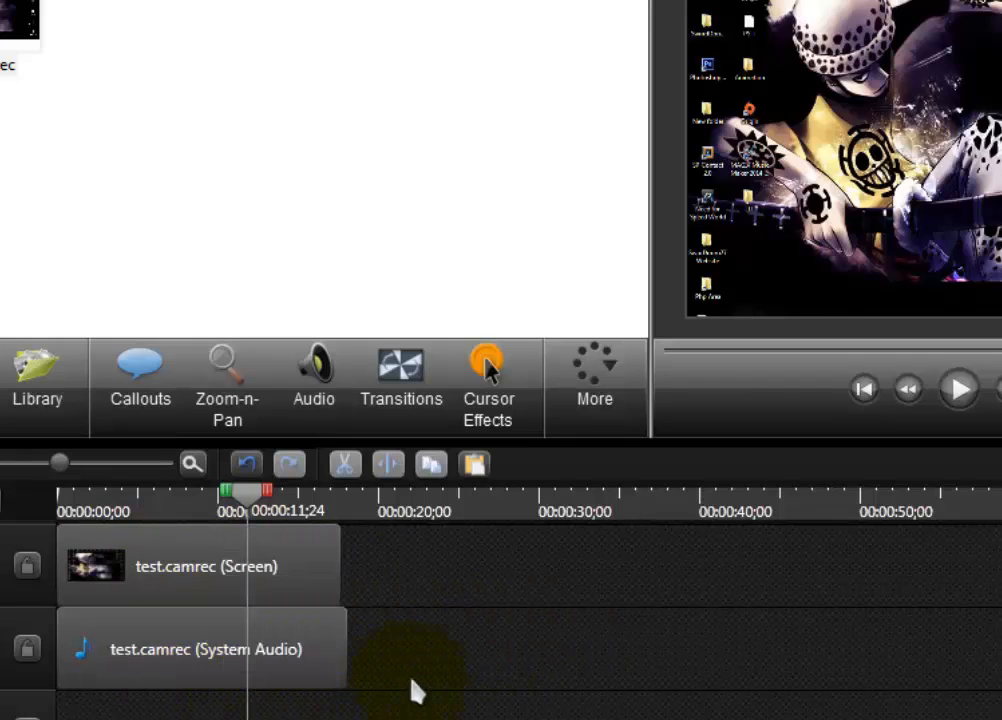
drag(440, 697, 250, 532)
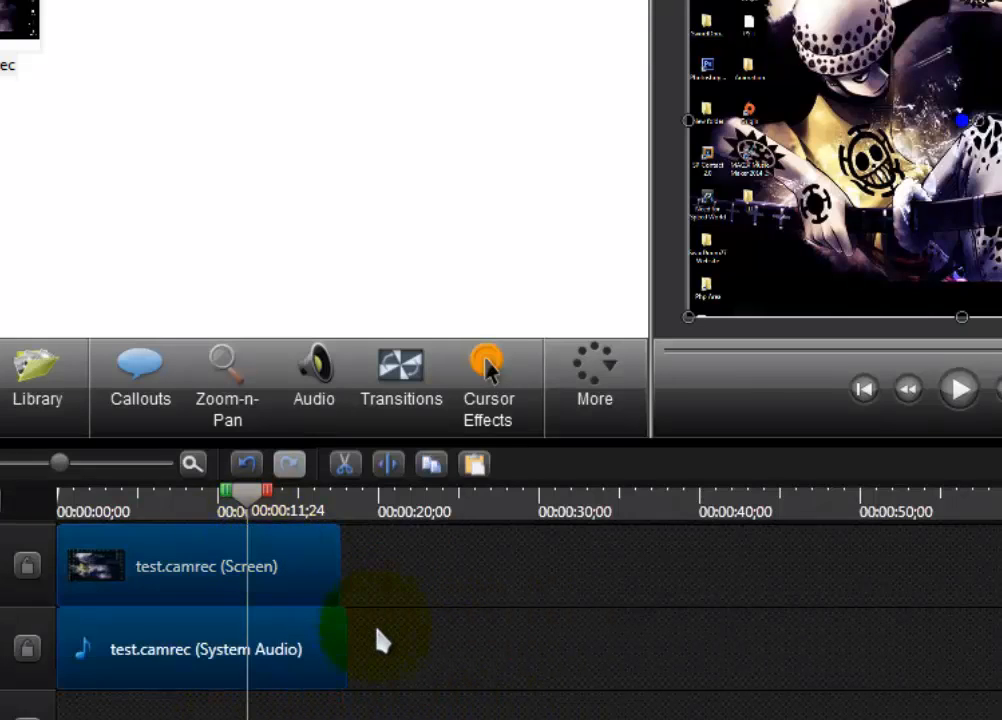
key(s)
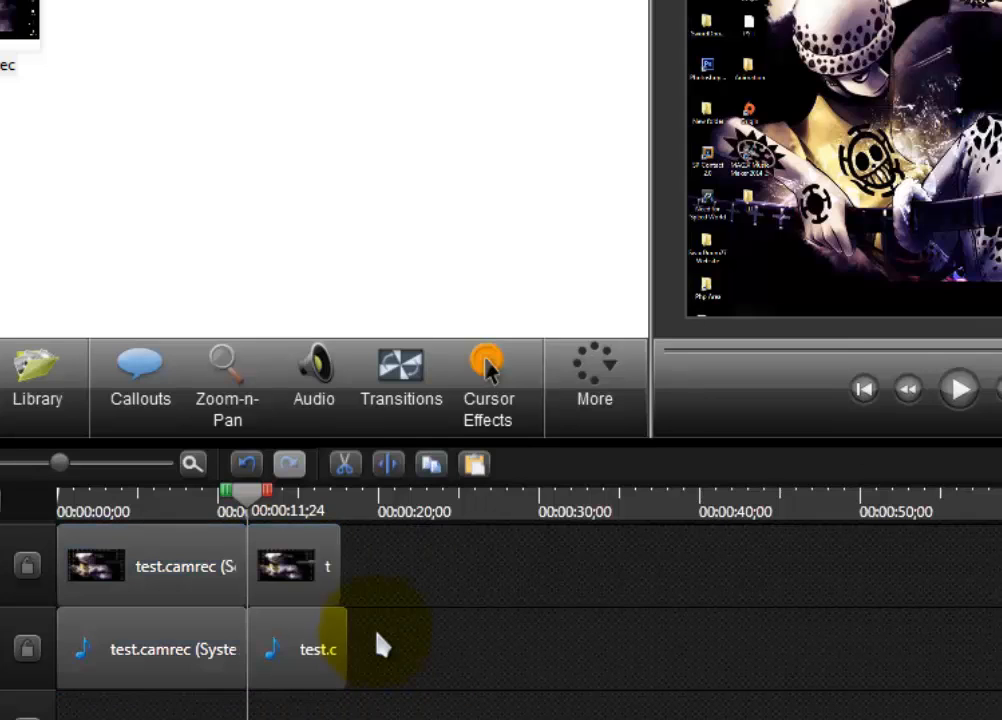
Step: Delete the screen and system audio segments after the split and return the playhead to the timeline start
drag(392, 684, 286, 577)
right_click(318, 563)
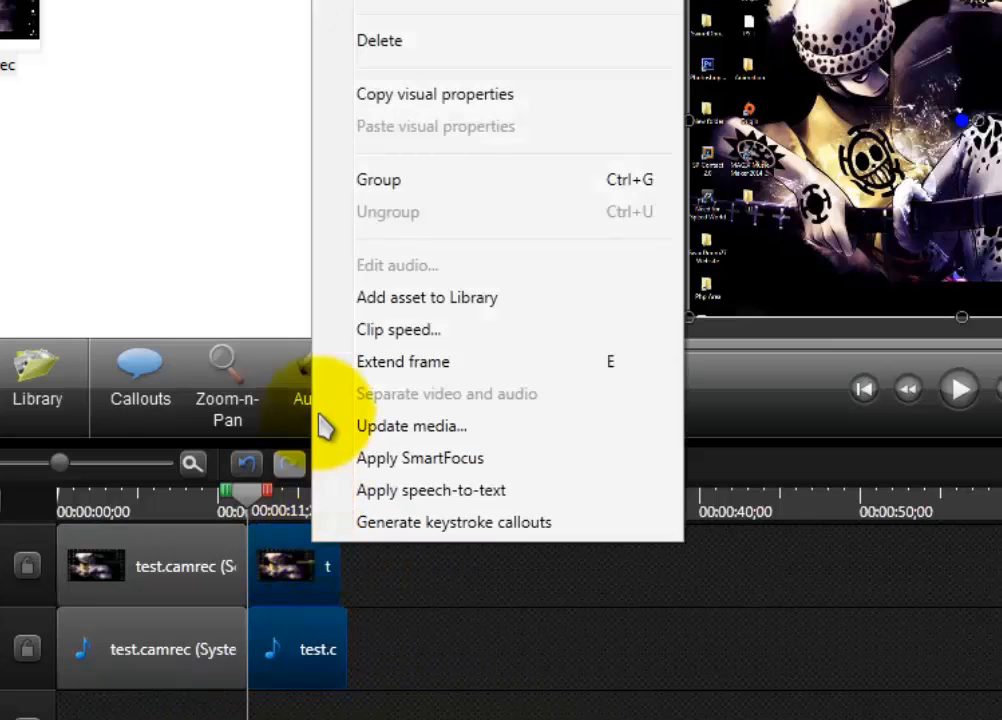
click(367, 45)
click(245, 497)
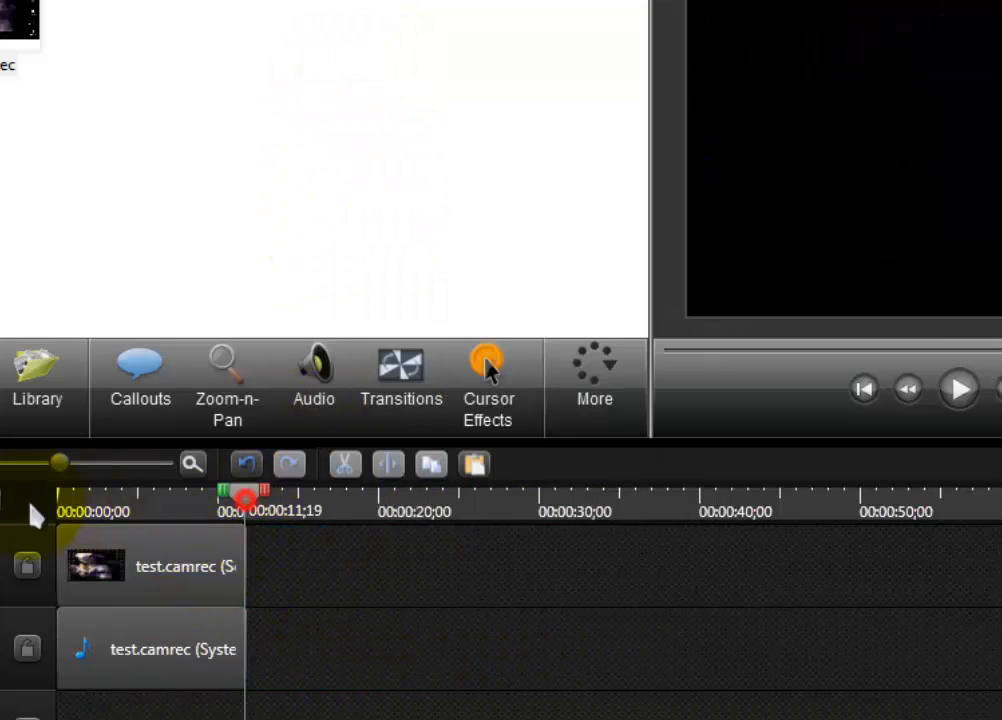
click(60, 500)
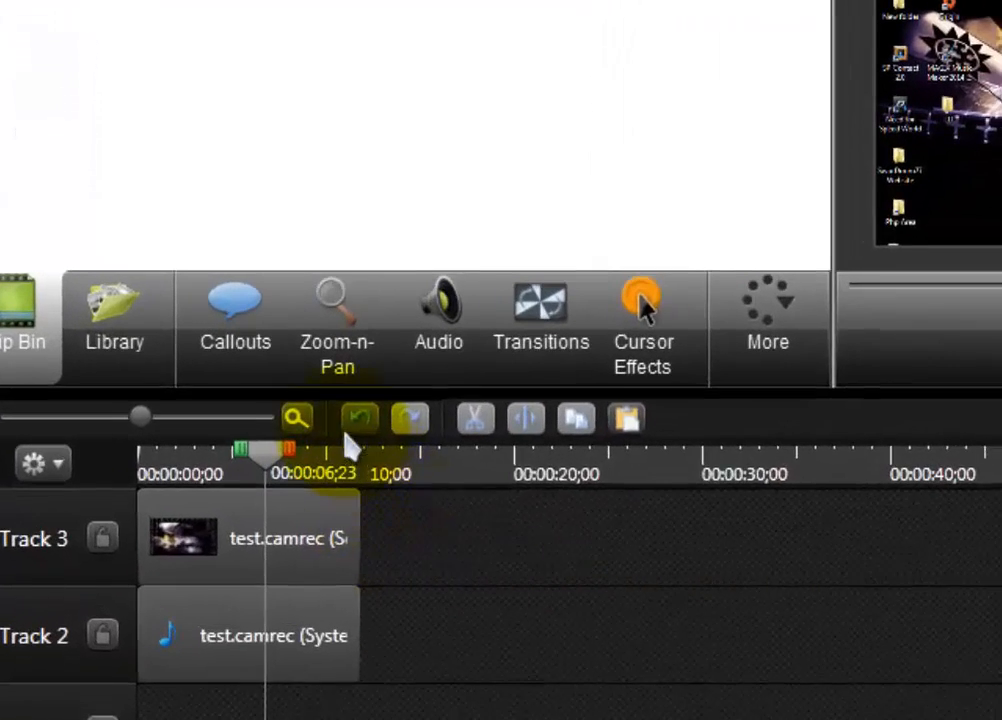
Step: Undo the deletion of the trailing segments and the split of the two clips
click(358, 420)
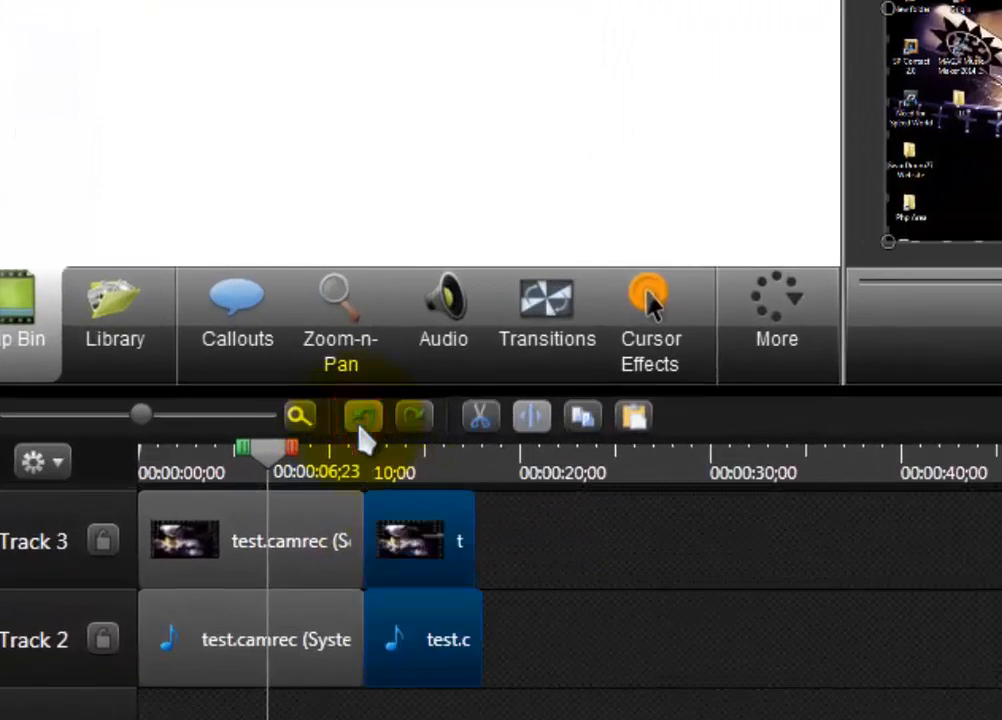
click(555, 627)
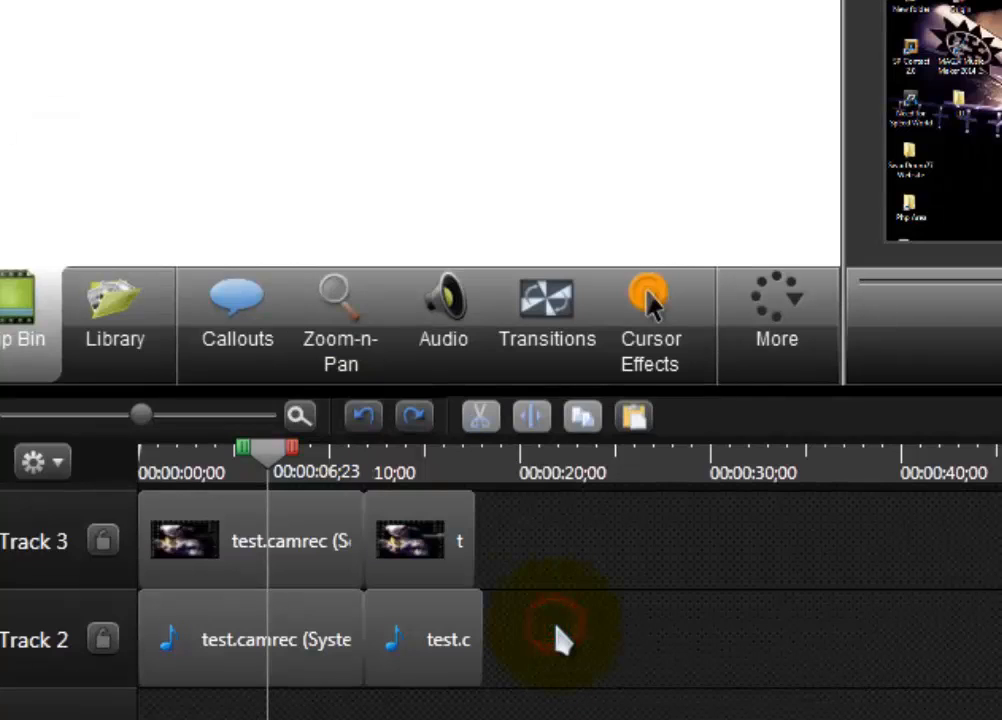
click(370, 417)
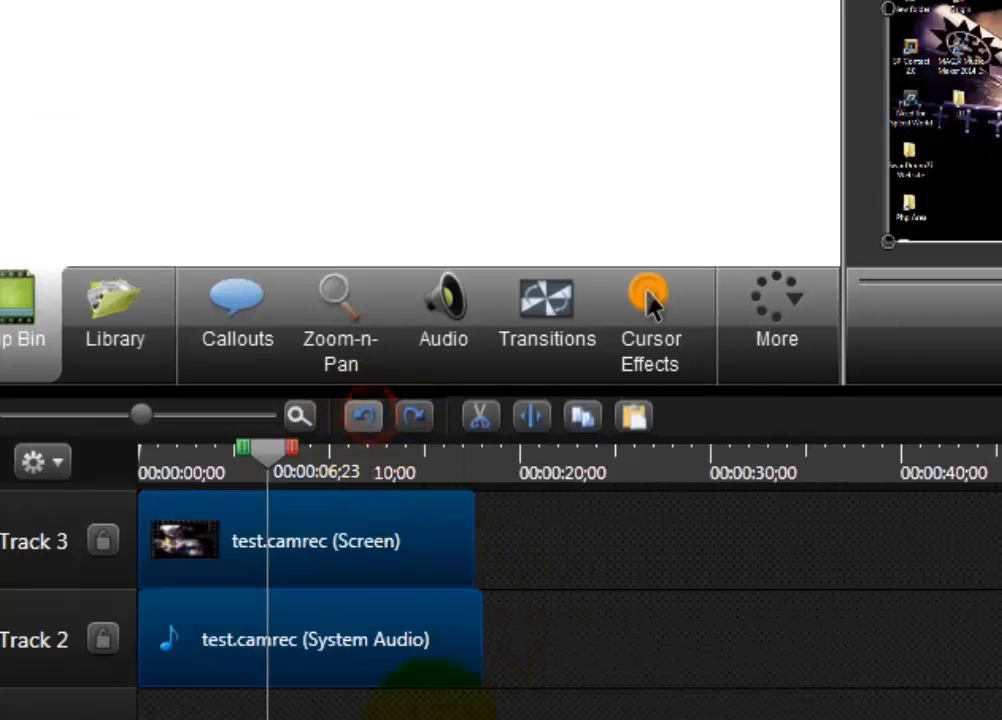
click(535, 680)
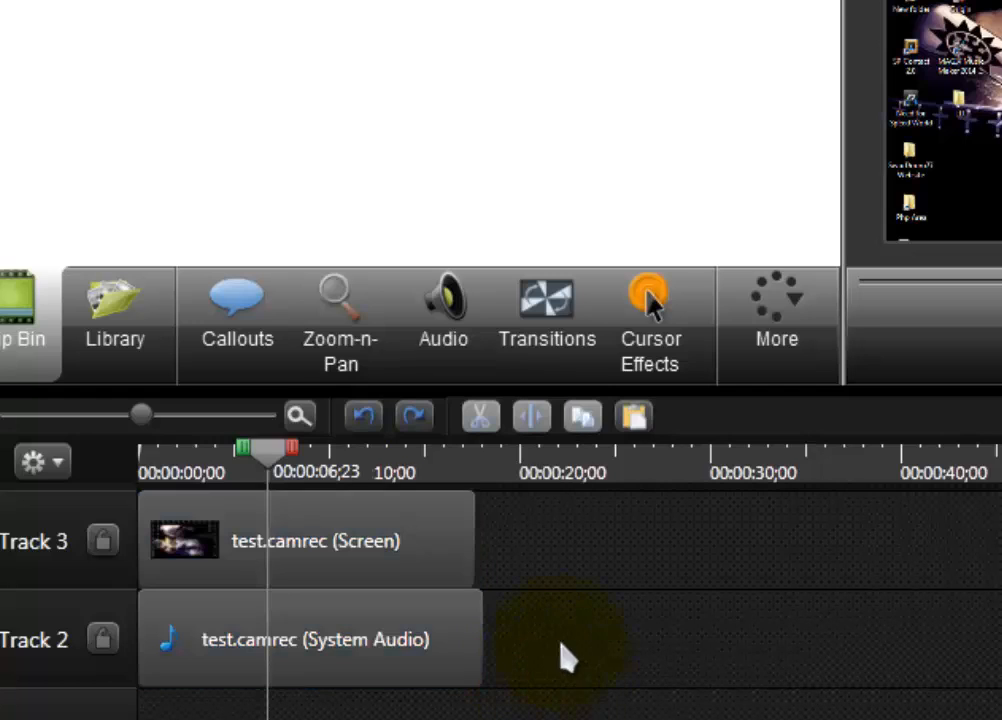
Step: Delete the system audio clip from Track 2 and move the screen clip down to the start of that track
click(340, 665)
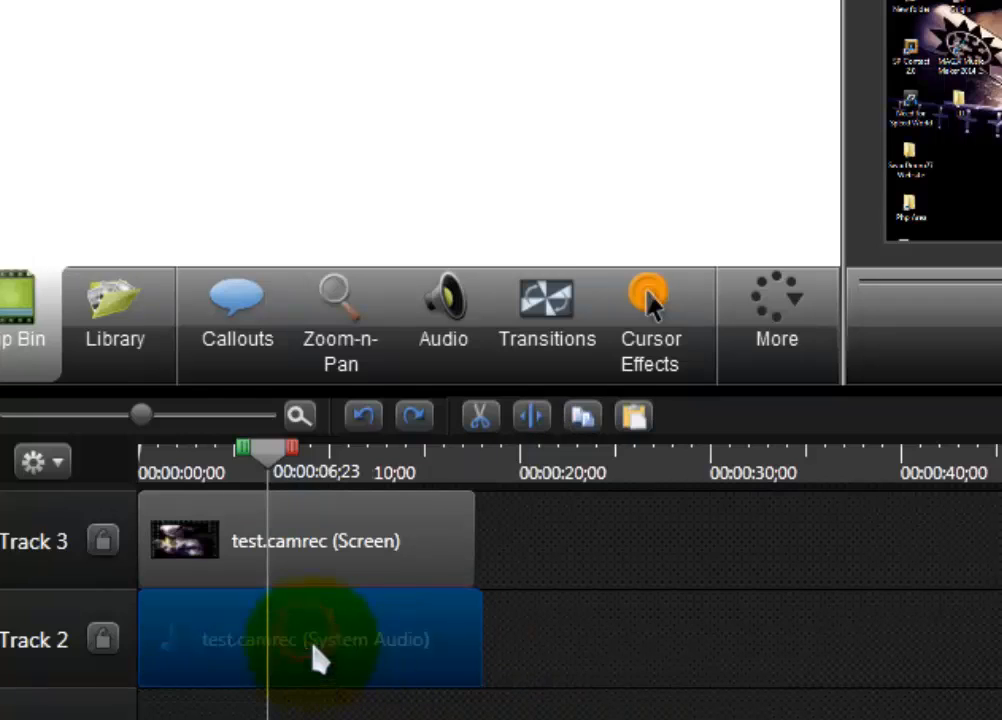
right_click(391, 645)
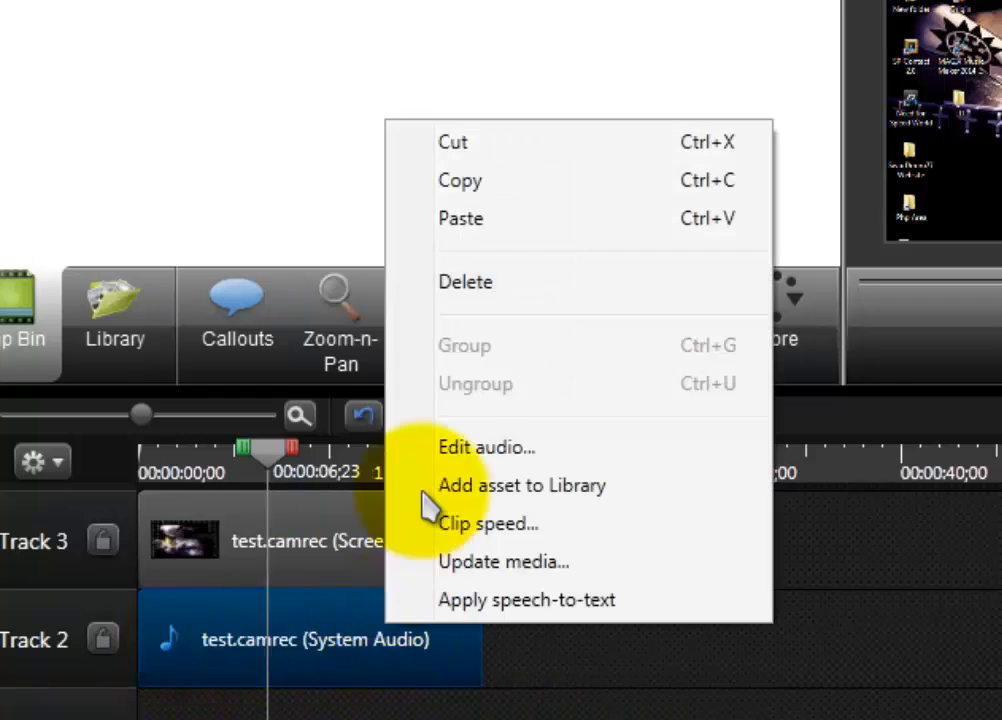
click(484, 290)
drag(366, 552, 369, 626)
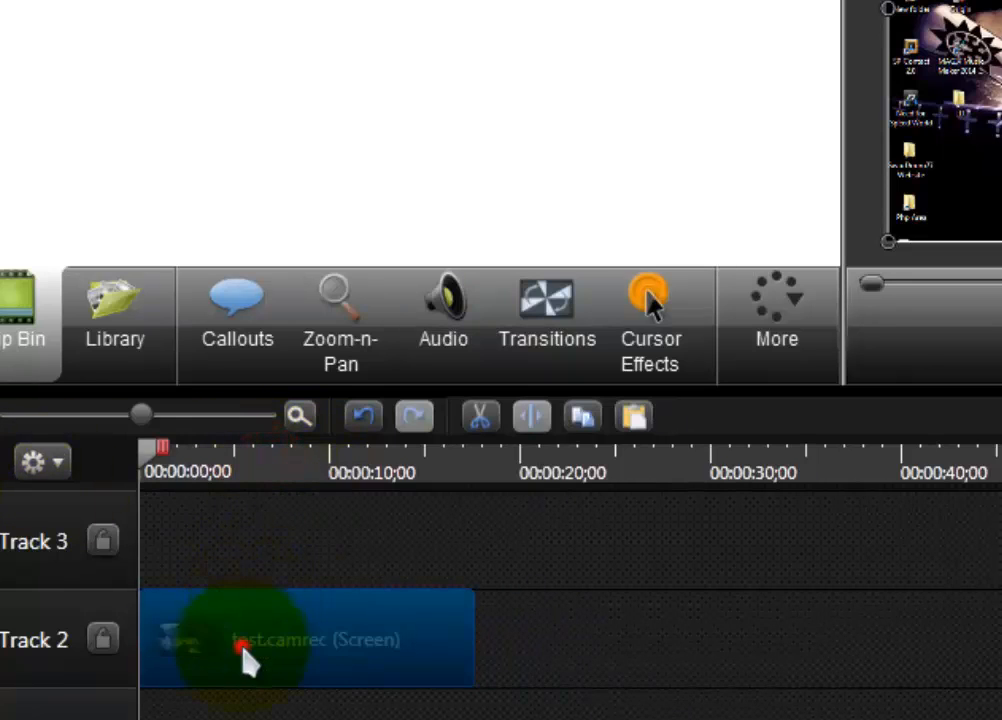
drag(246, 660, 253, 642)
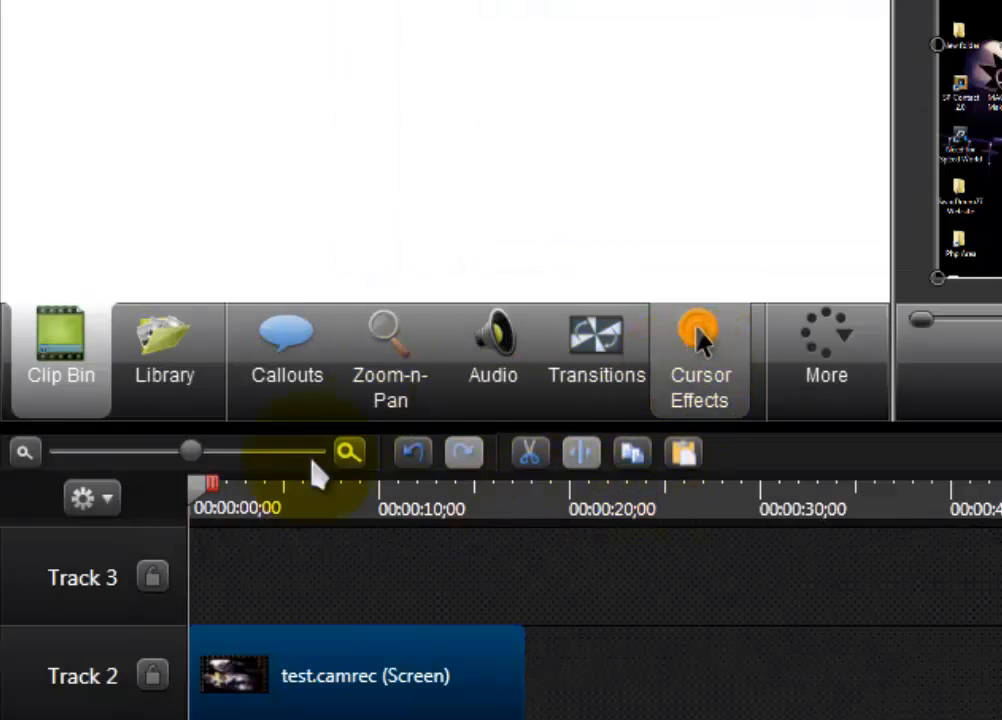
Step: Position the playhead at 00:00:02;15 and select the screen clip on Track 2
mouse_move(197, 503)
mouse_down()
mouse_move(250, 526)
mouse_move(240, 515)
mouse_up()
click(306, 653)
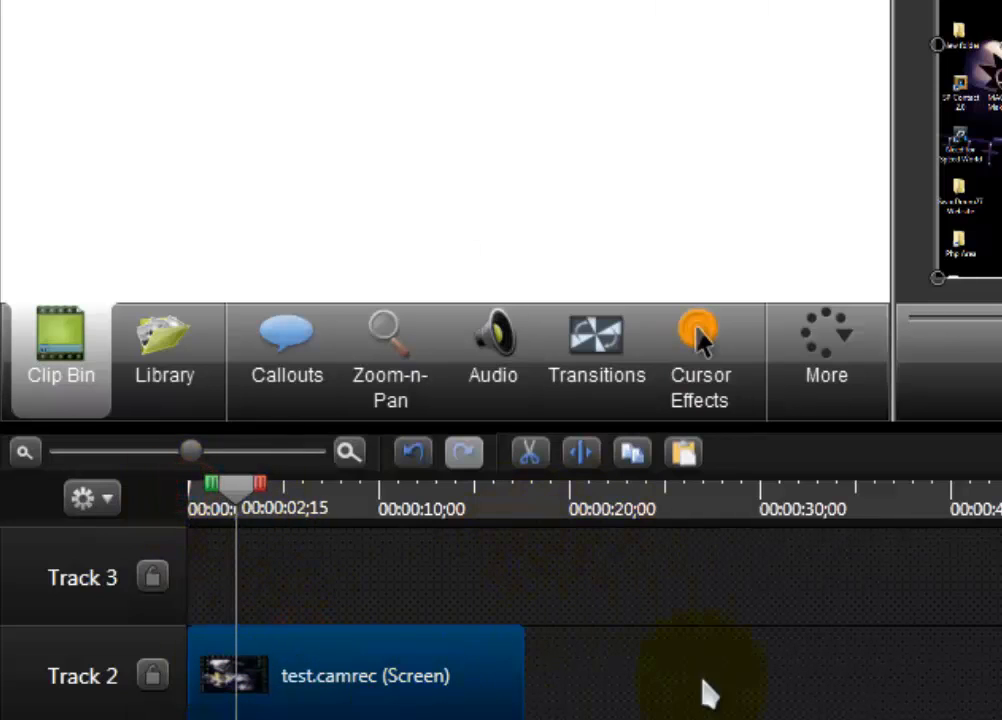
click(702, 676)
click(430, 685)
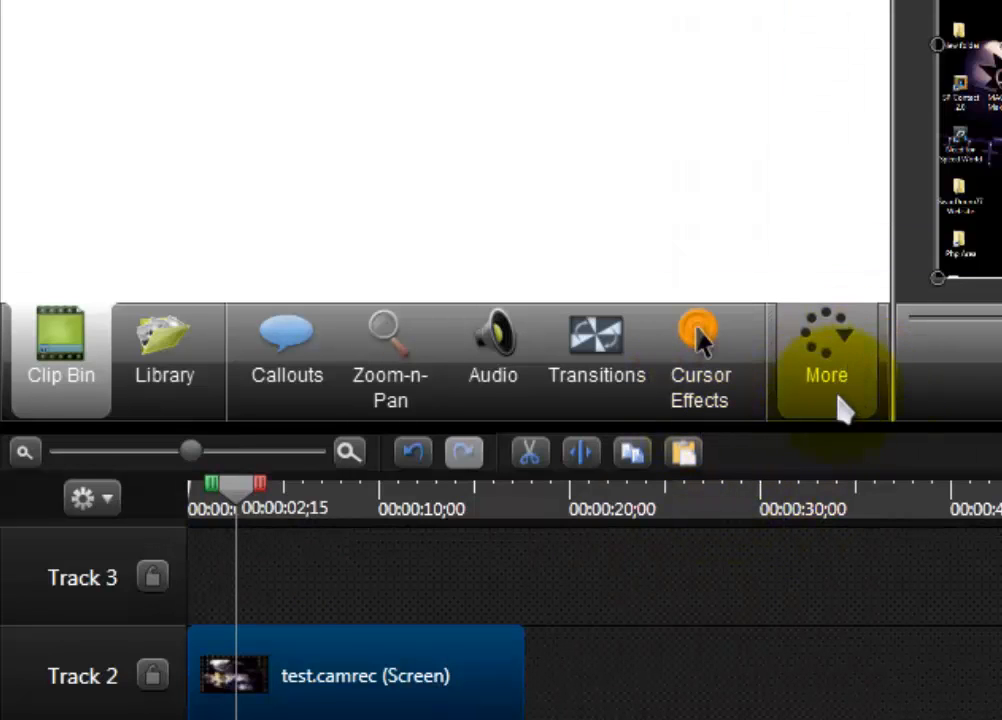
Step: Open the cursor effects for the selected screen clip and set the highlight effect to Highlight
click(824, 378)
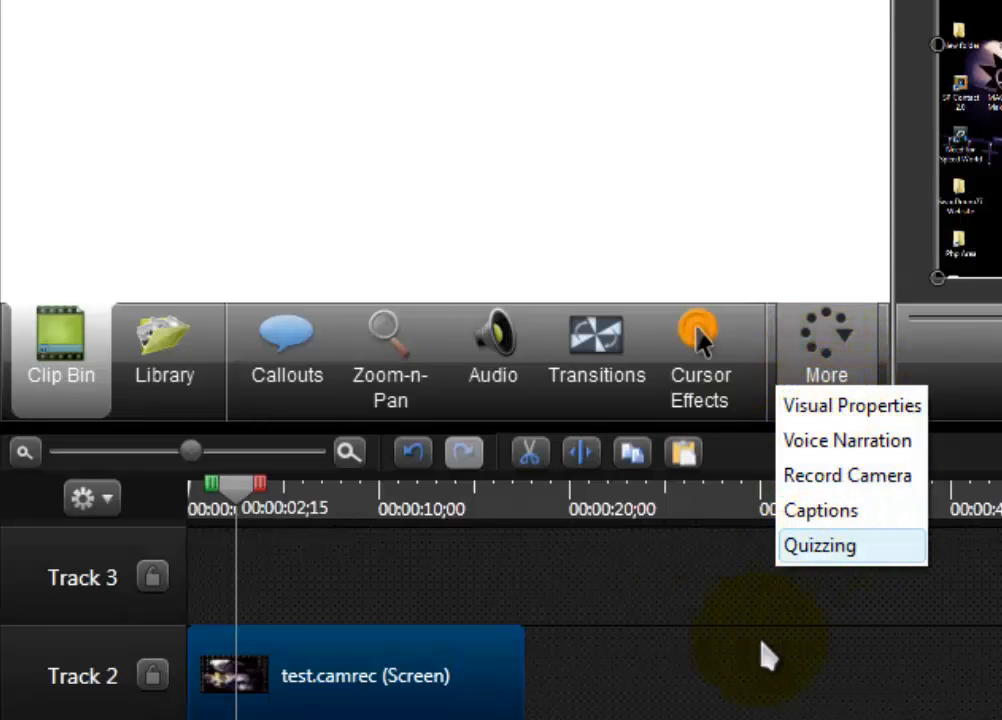
click(758, 651)
click(713, 400)
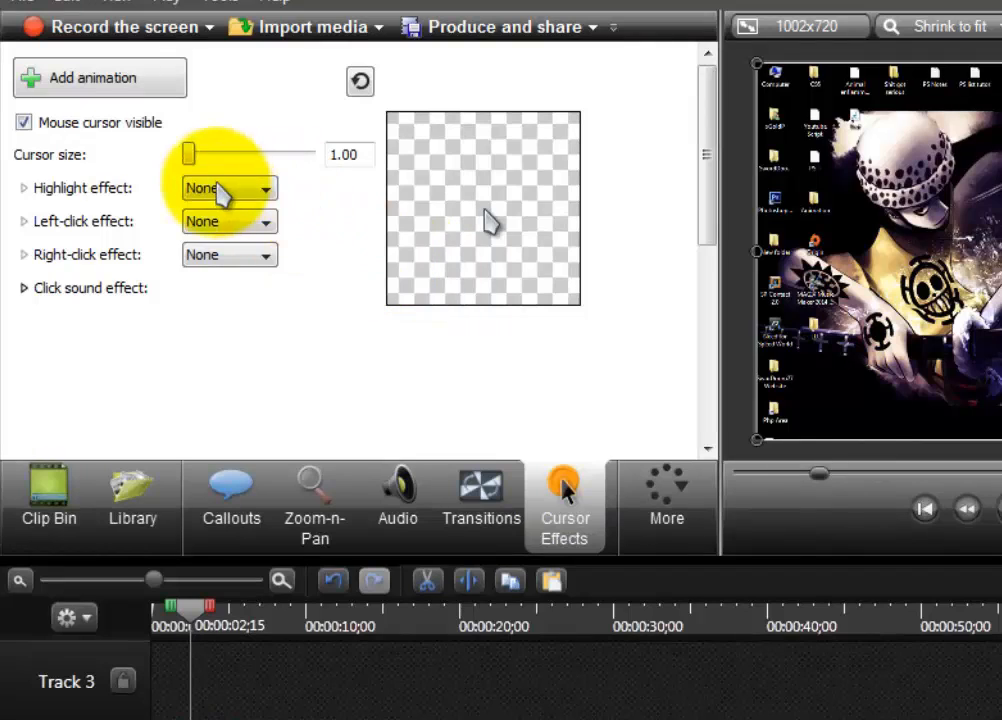
click(216, 188)
click(228, 228)
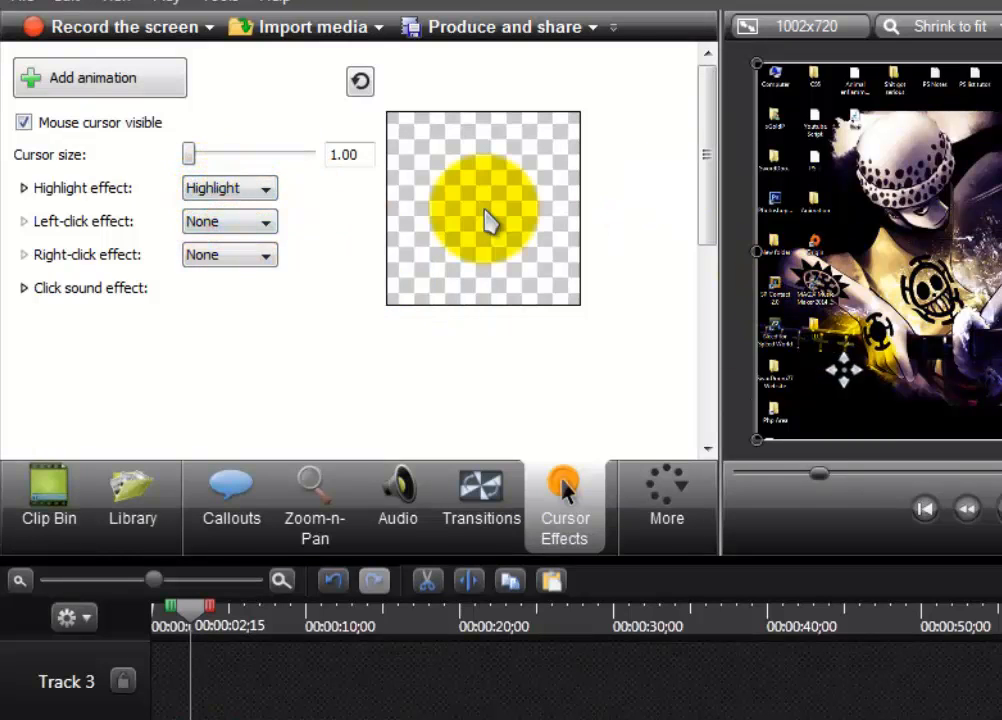
Step: Deselect and reselect the screen clip, and switch its mouse cursor visibility off and back on
click(625, 697)
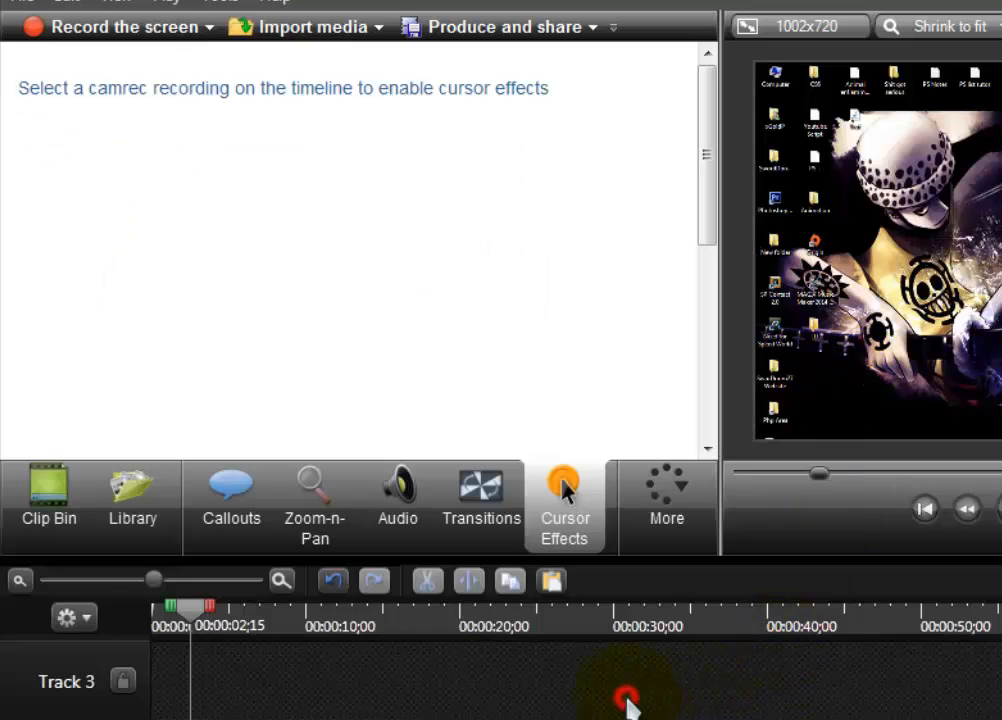
click(372, 717)
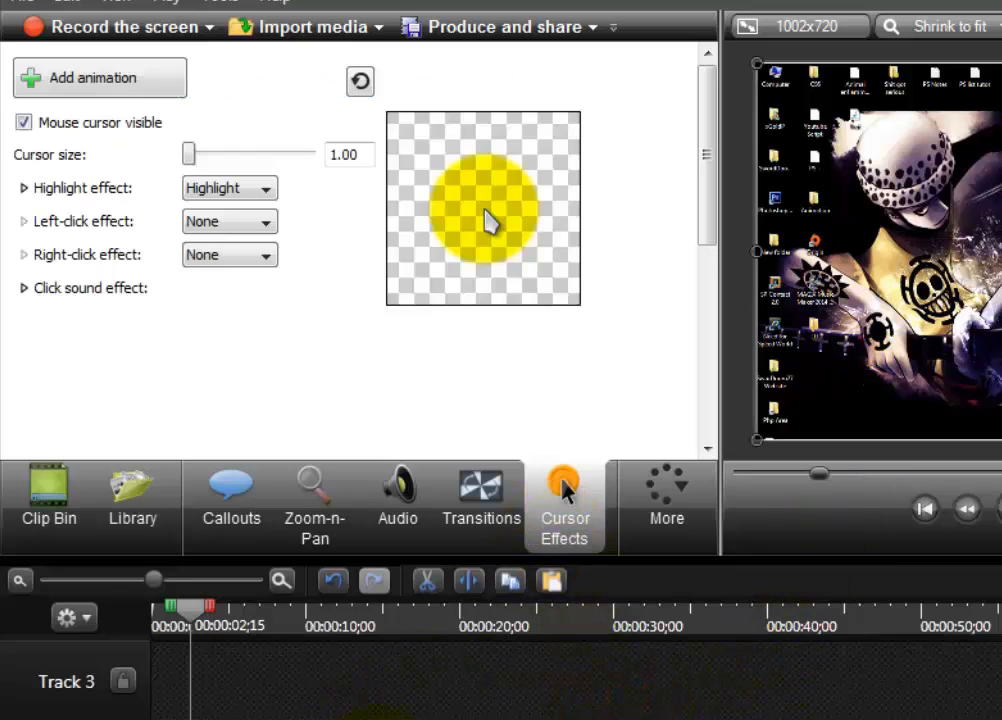
click(538, 710)
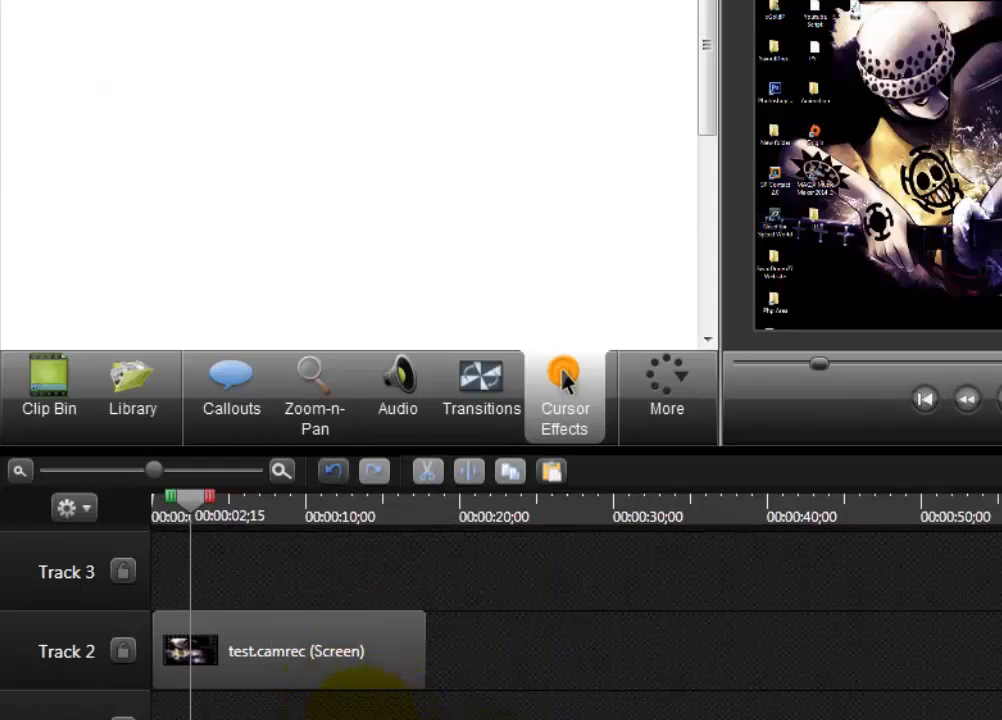
click(260, 652)
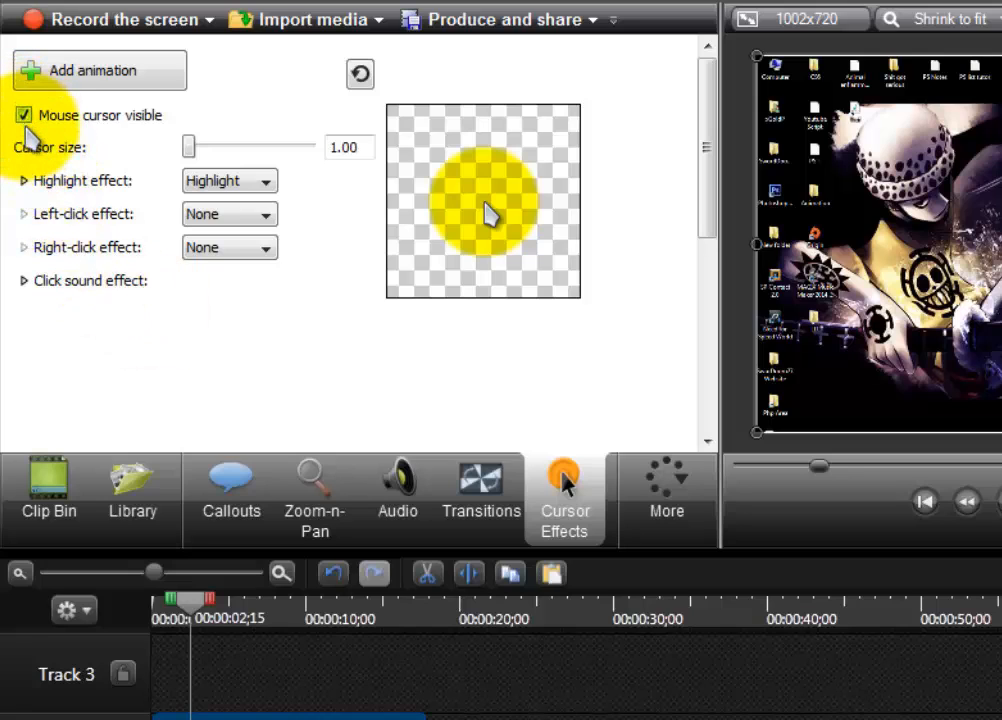
click(23, 116)
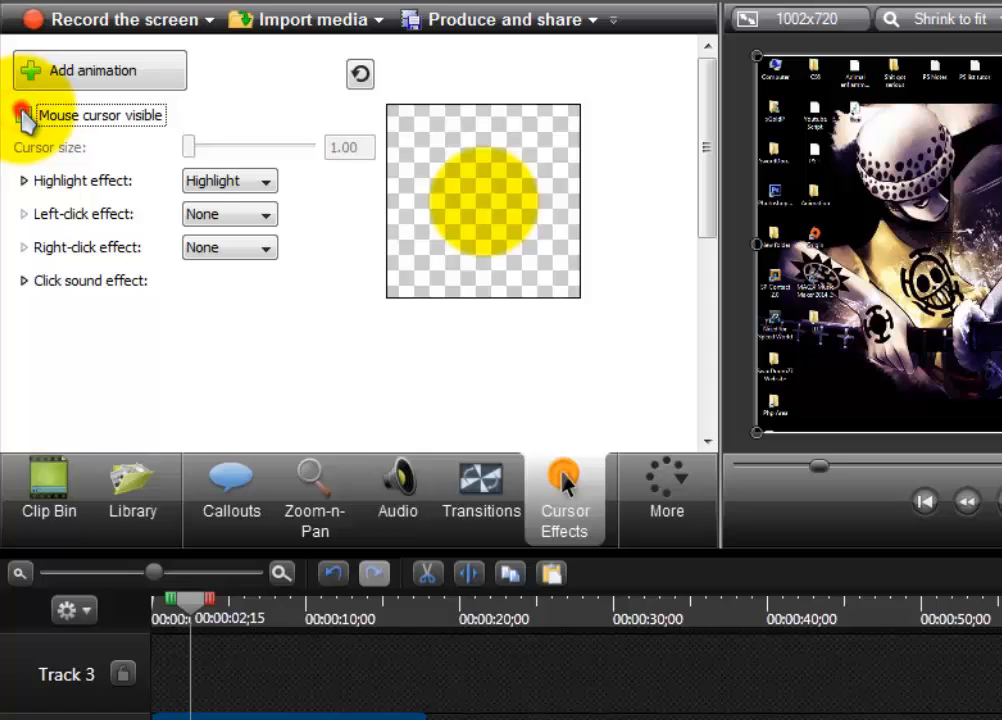
click(22, 115)
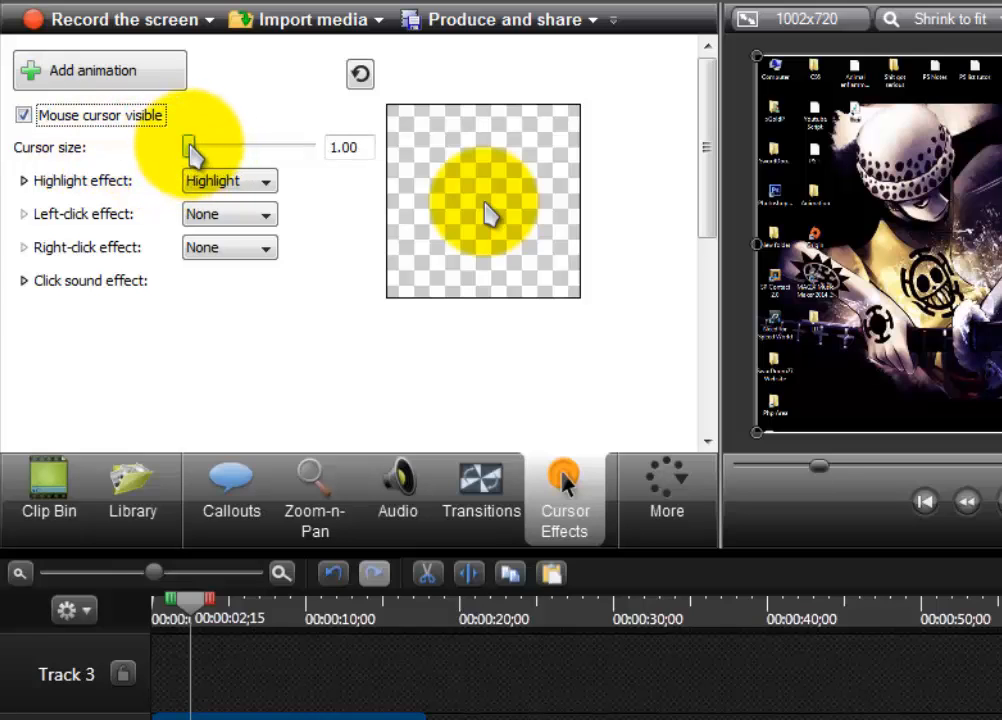
Step: Set the cursor size to 5.00 and scrub the recording to about 00:00:12;25 to preview the cursor
drag(190, 147, 344, 157)
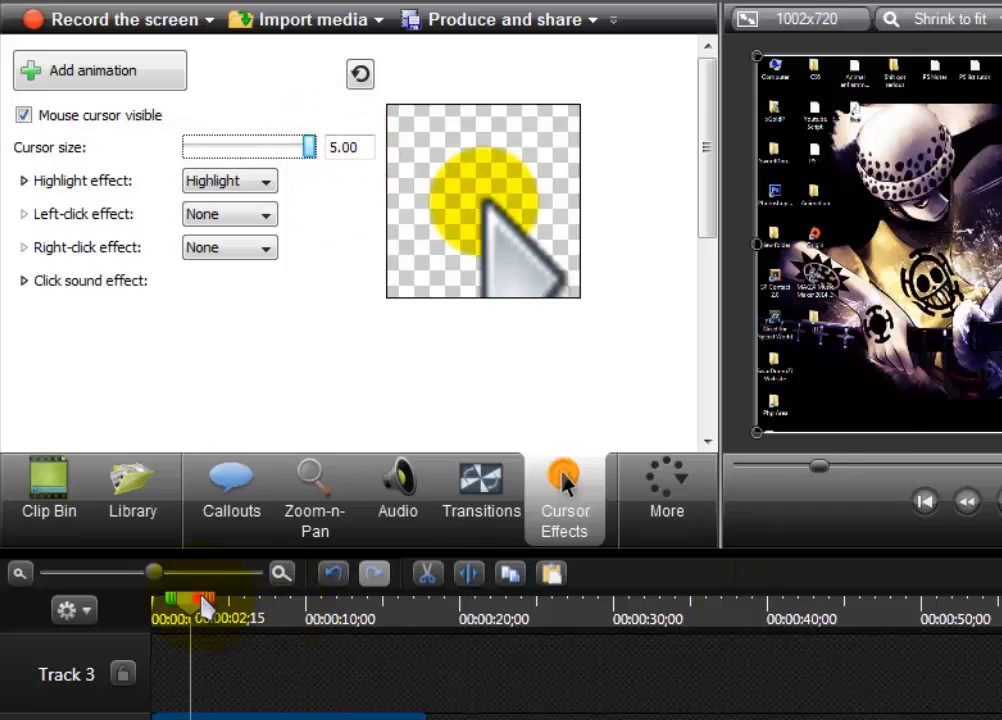
drag(202, 601, 366, 610)
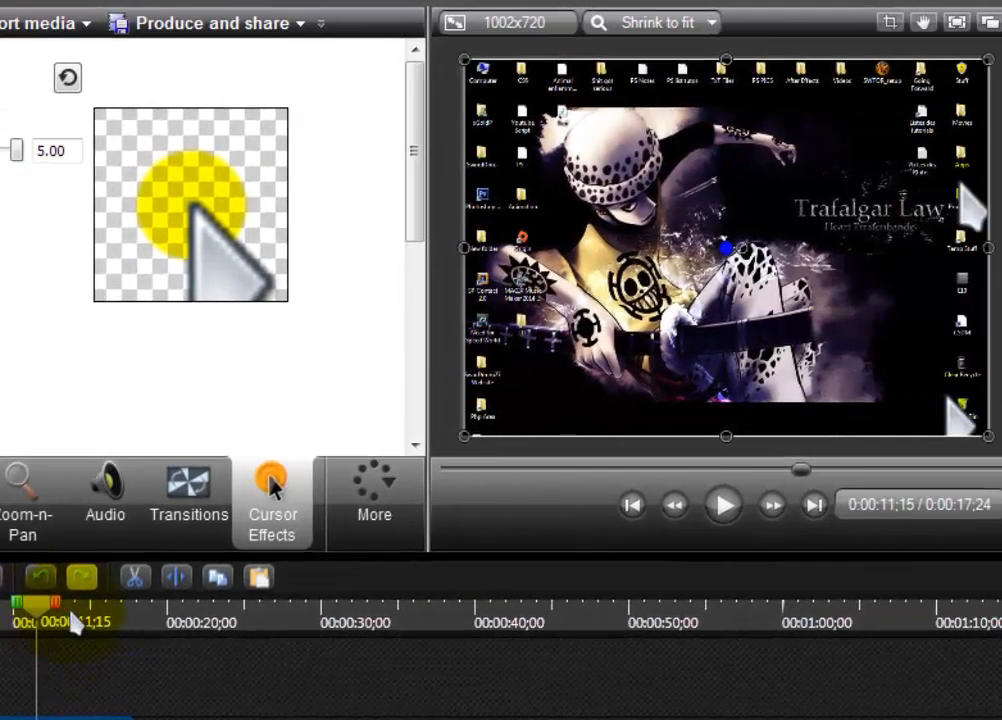
mouse_move(73, 615)
mouse_down()
mouse_move(80, 624)
mouse_move(67, 630)
mouse_up()
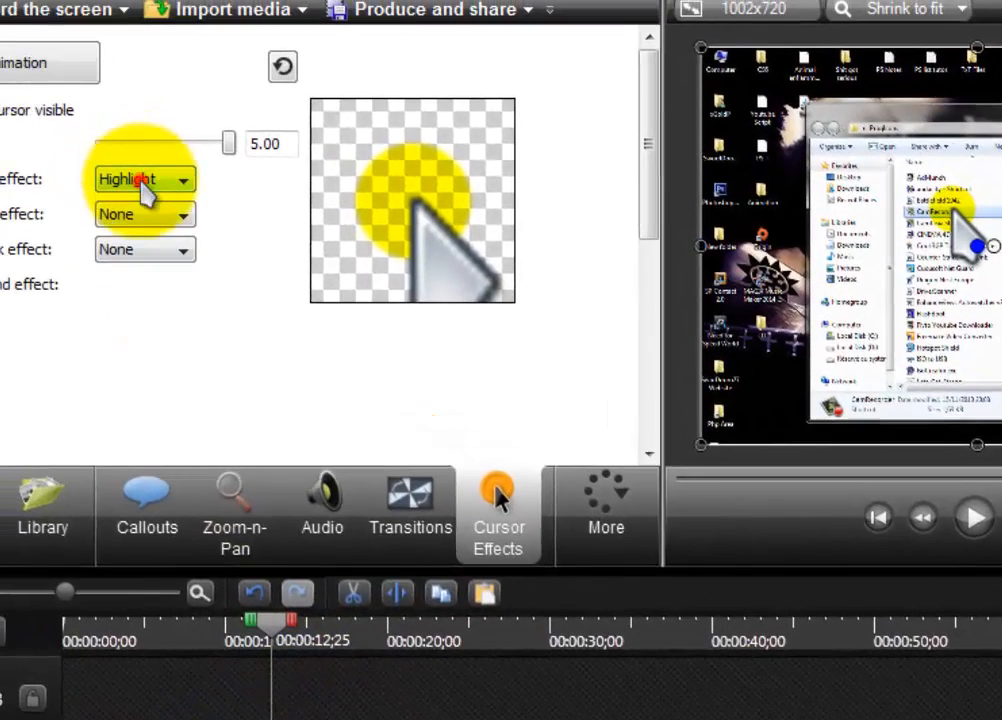
Step: Try the Spotlight and Magnify highlight effects on the cursor, and return the highlight effect to Highlight
click(145, 179)
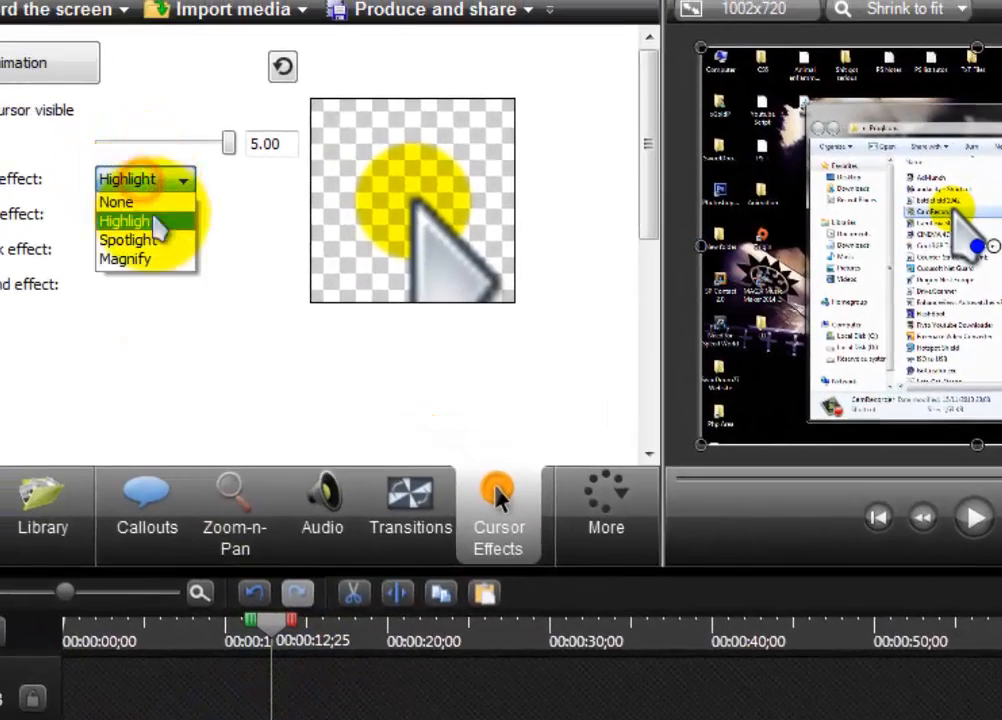
click(155, 240)
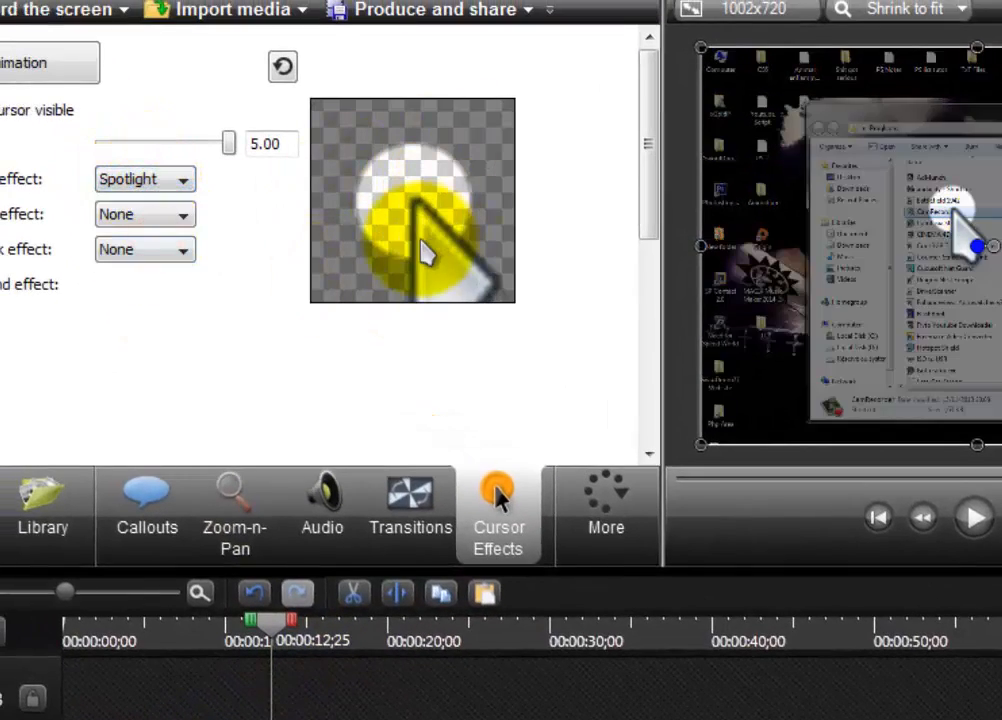
click(158, 190)
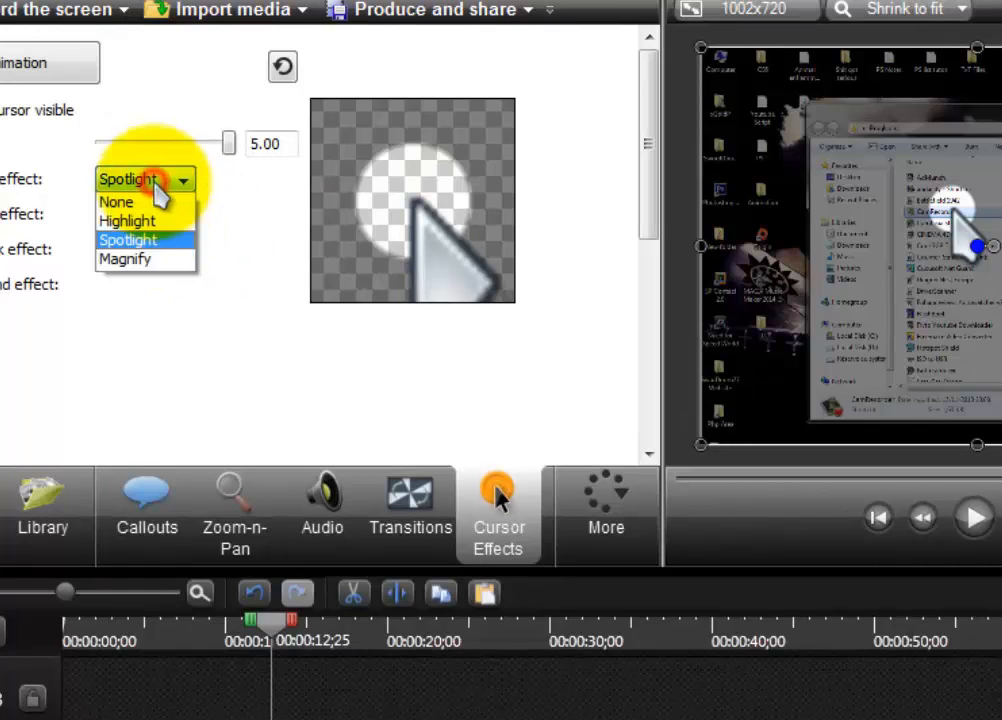
click(160, 259)
click(158, 190)
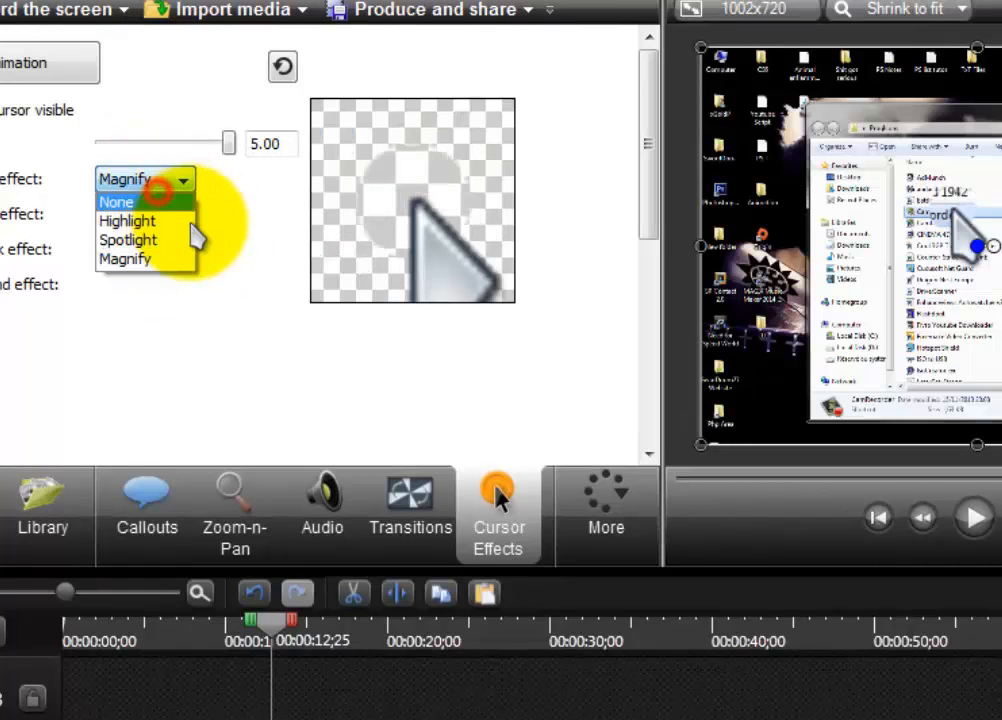
click(150, 221)
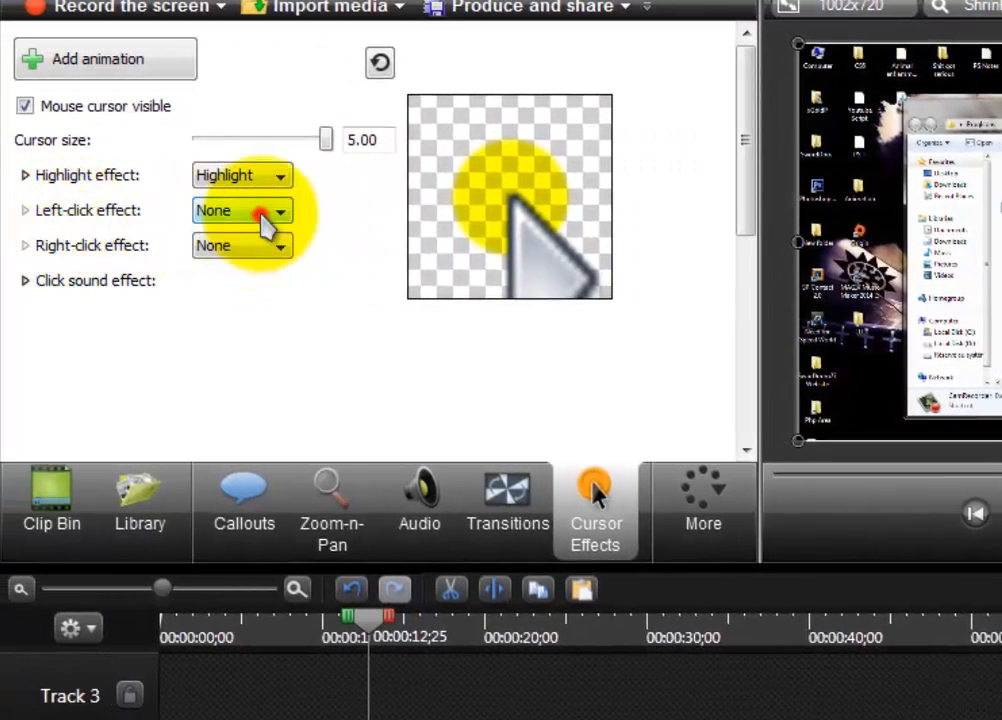
Step: Set the cursor's left-click effect to Rings and preview it in the sample window
click(264, 213)
click(259, 232)
click(250, 216)
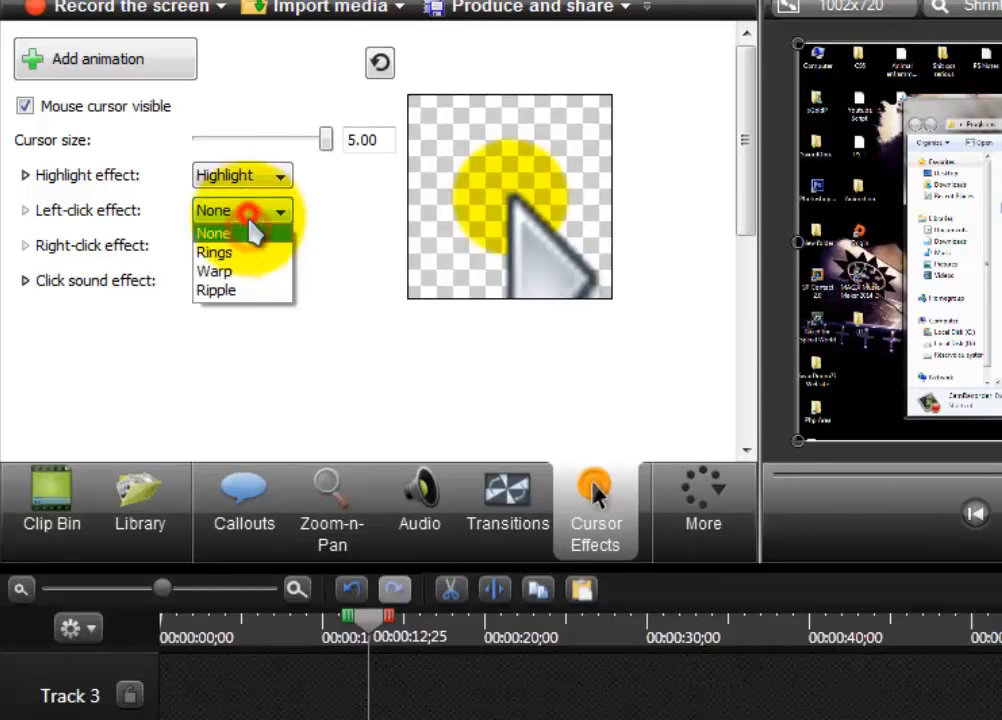
click(252, 247)
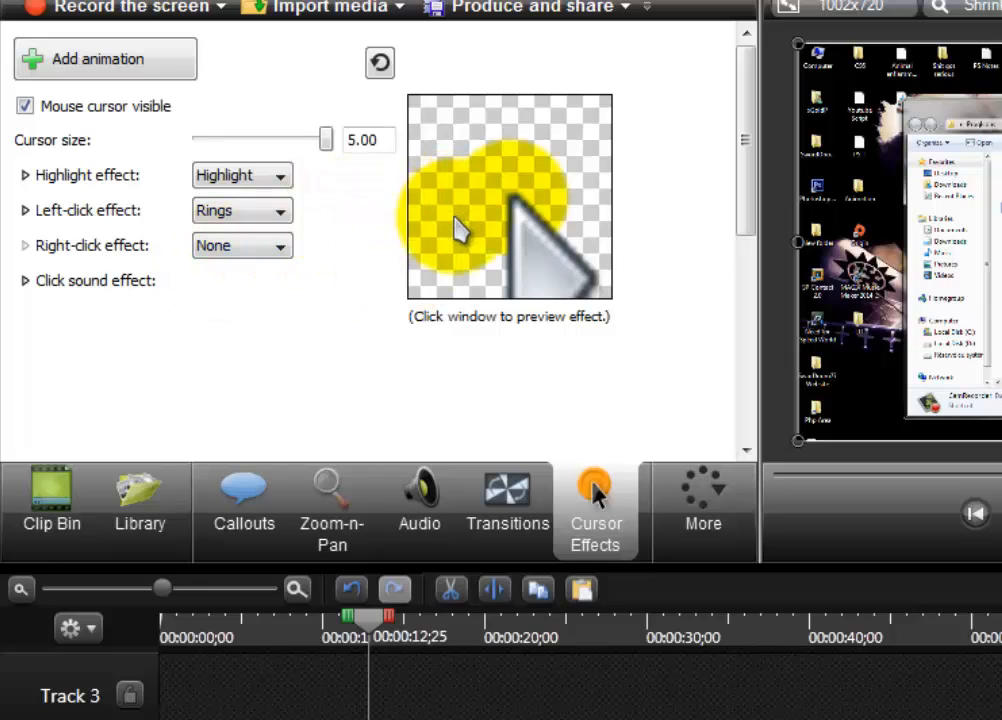
click(250, 214)
click(250, 248)
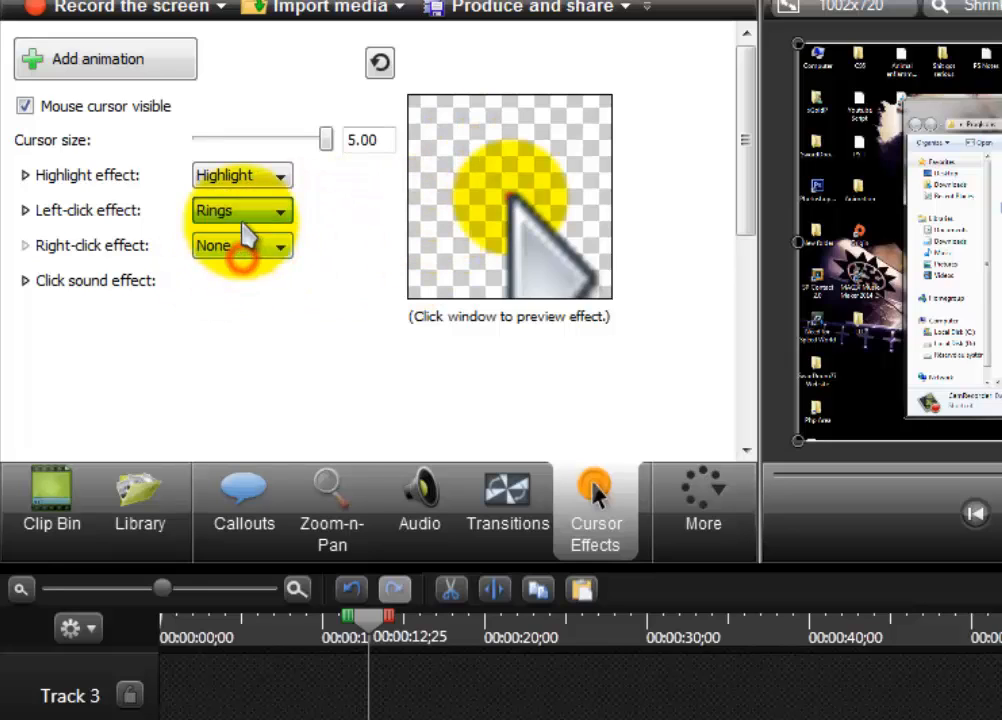
click(520, 194)
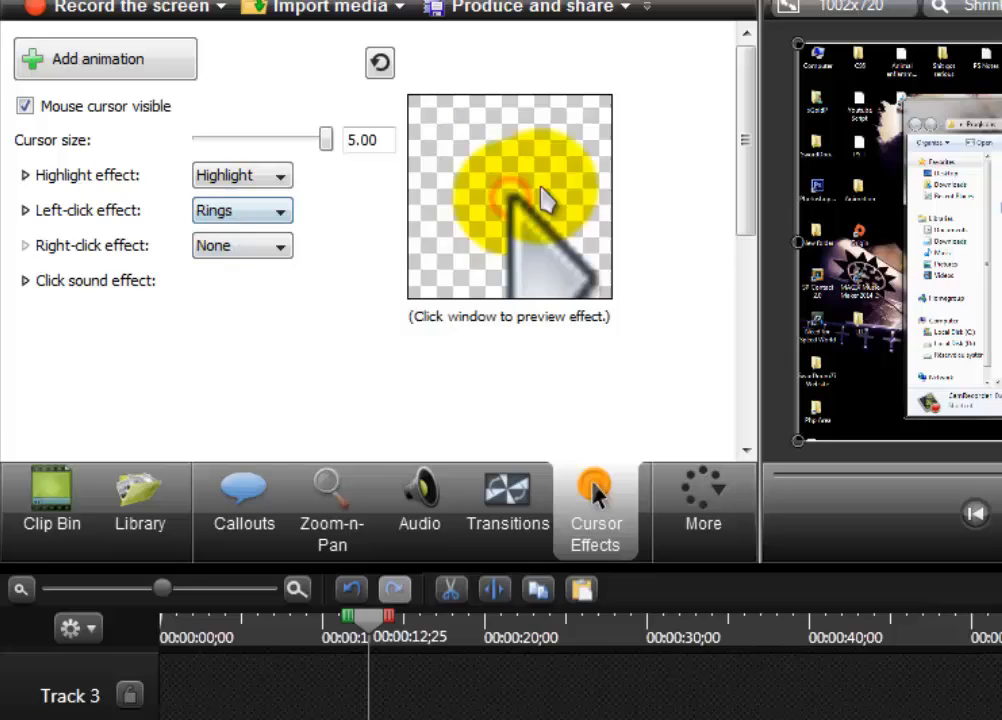
Step: Try the Warp and Ripple options for the cursor's left-click effect
click(214, 207)
click(239, 272)
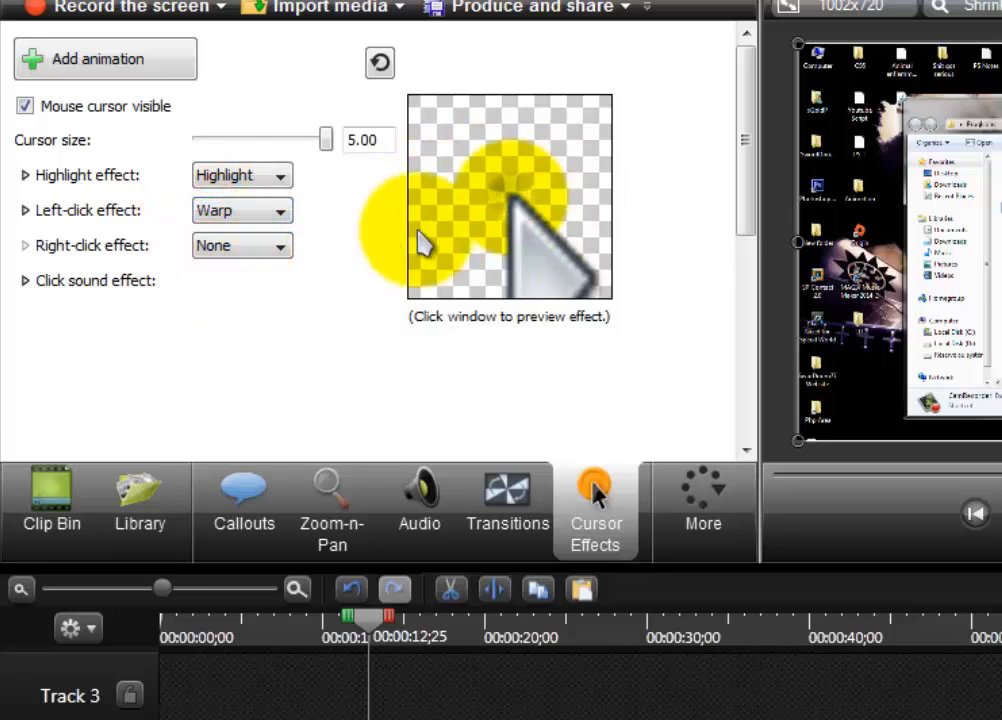
click(258, 210)
click(253, 292)
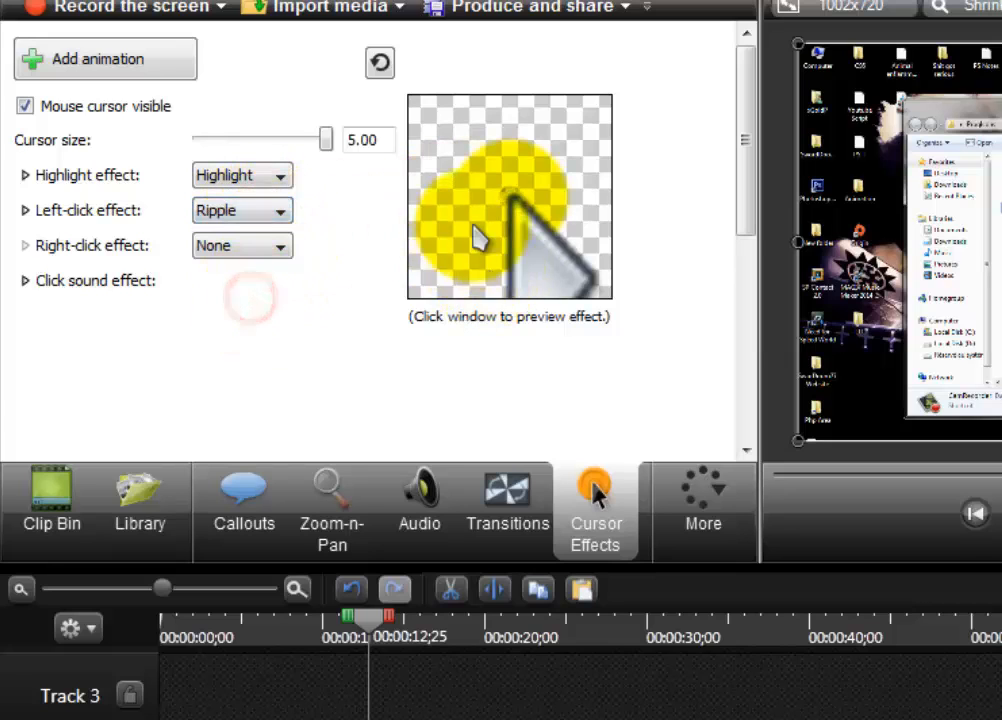
Step: Return the left-click effect to Rings and set the cursor size to 1.00
click(270, 210)
click(259, 253)
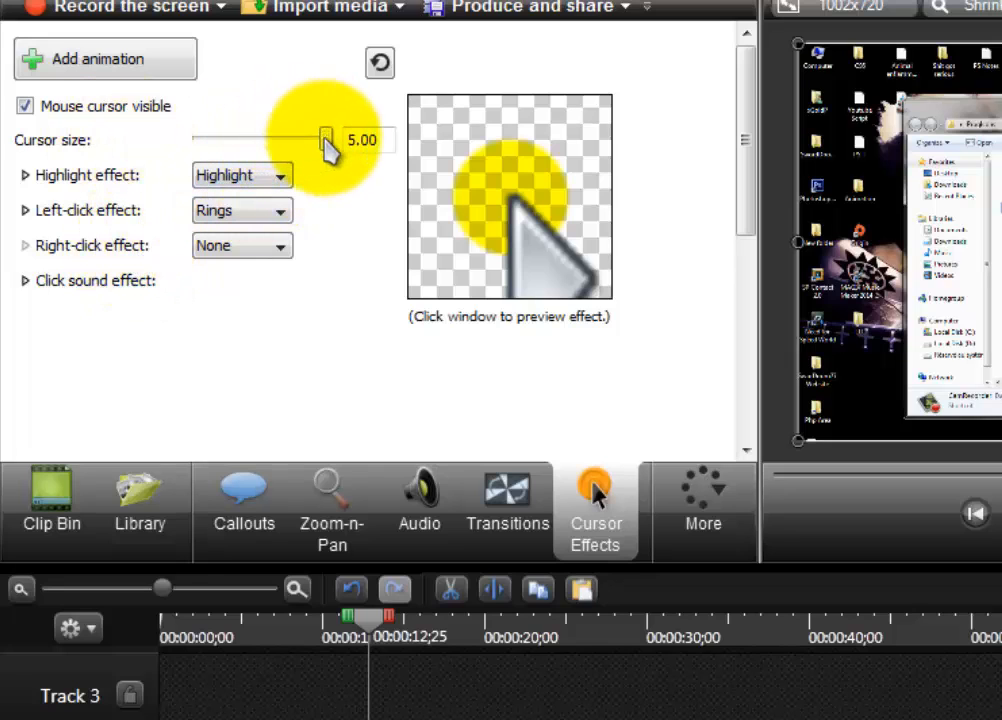
drag(331, 143, 170, 152)
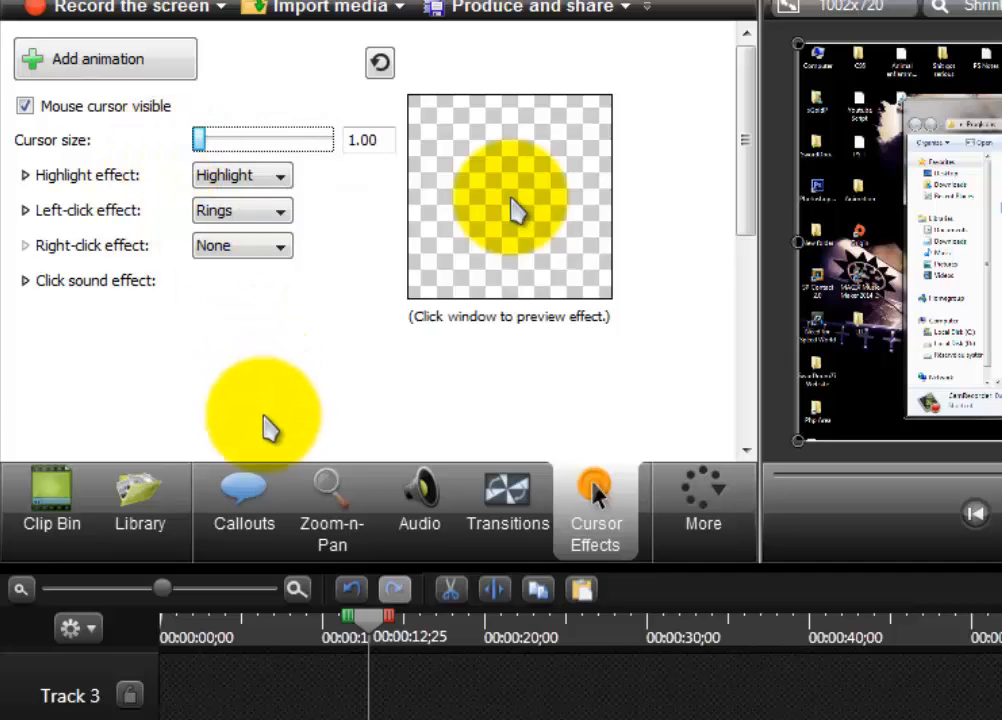
Step: Show the available transitions and split the screen clip on Track 2 at 00:00:08;15
click(508, 515)
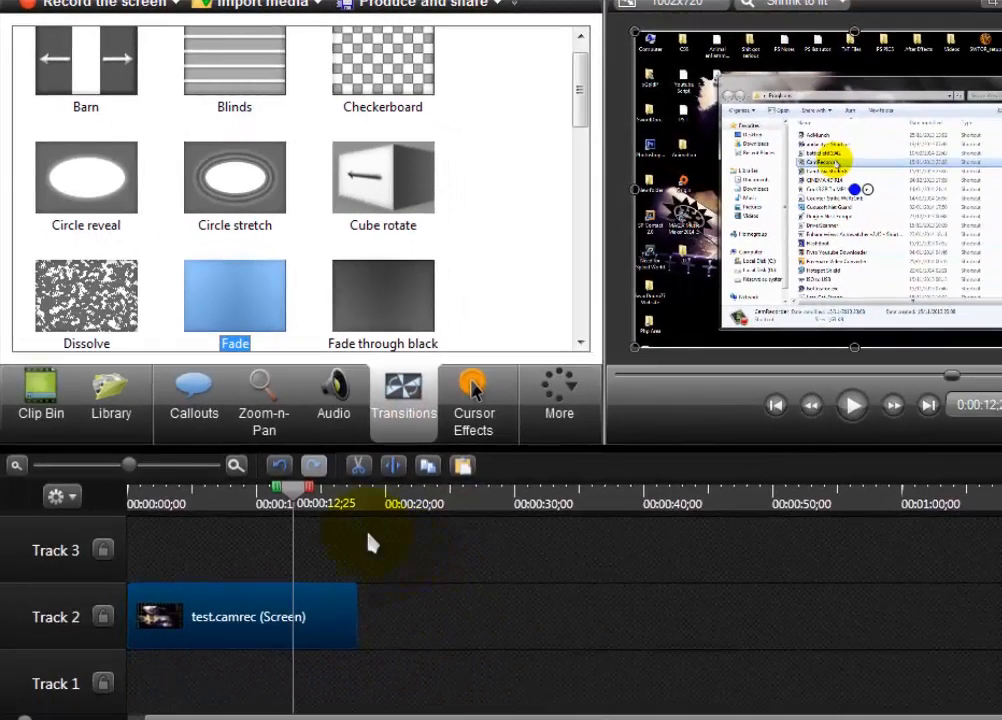
drag(291, 488, 252, 490)
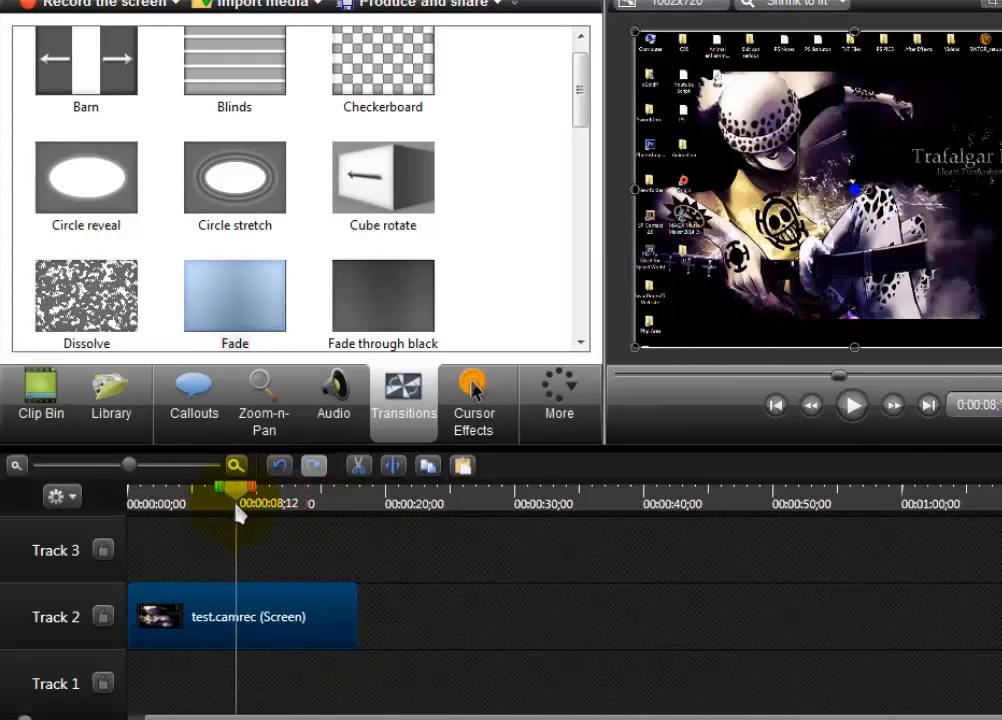
click(287, 617)
key(s)
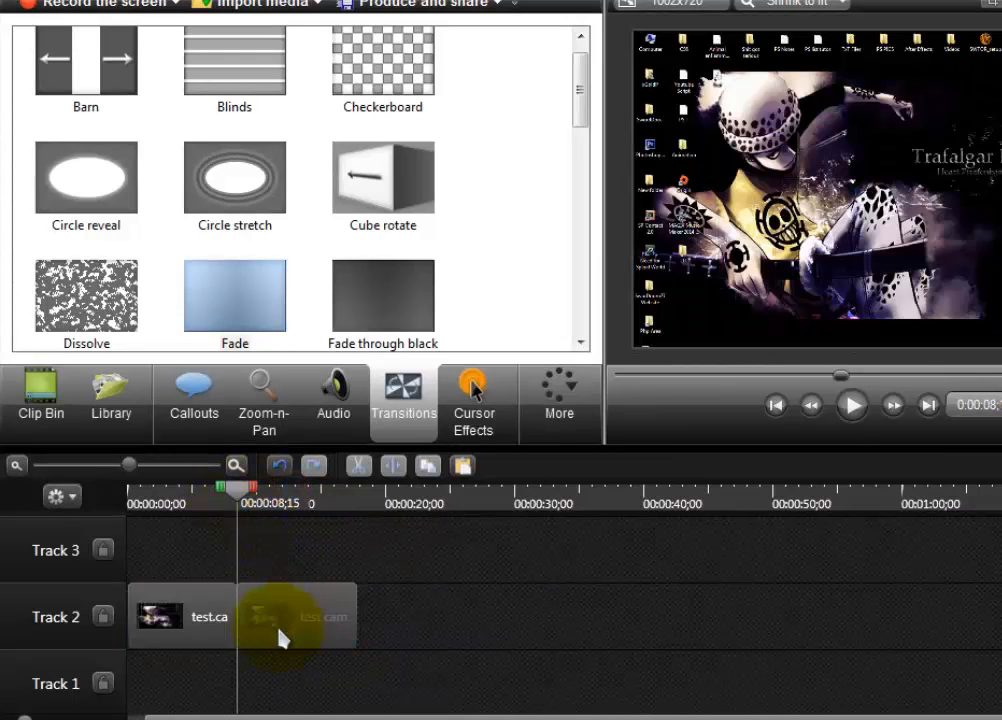
Step: Move the second part of the split clip away along Track 2 and bring it back against the first part
drag(275, 625, 340, 625)
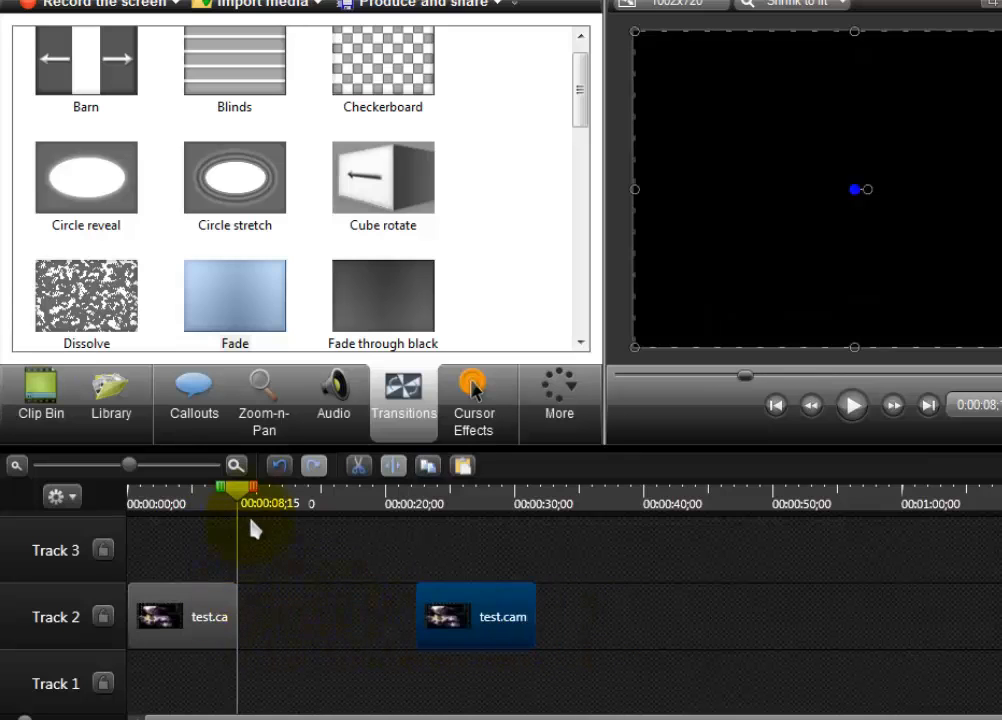
drag(252, 492, 207, 516)
drag(381, 612, 285, 618)
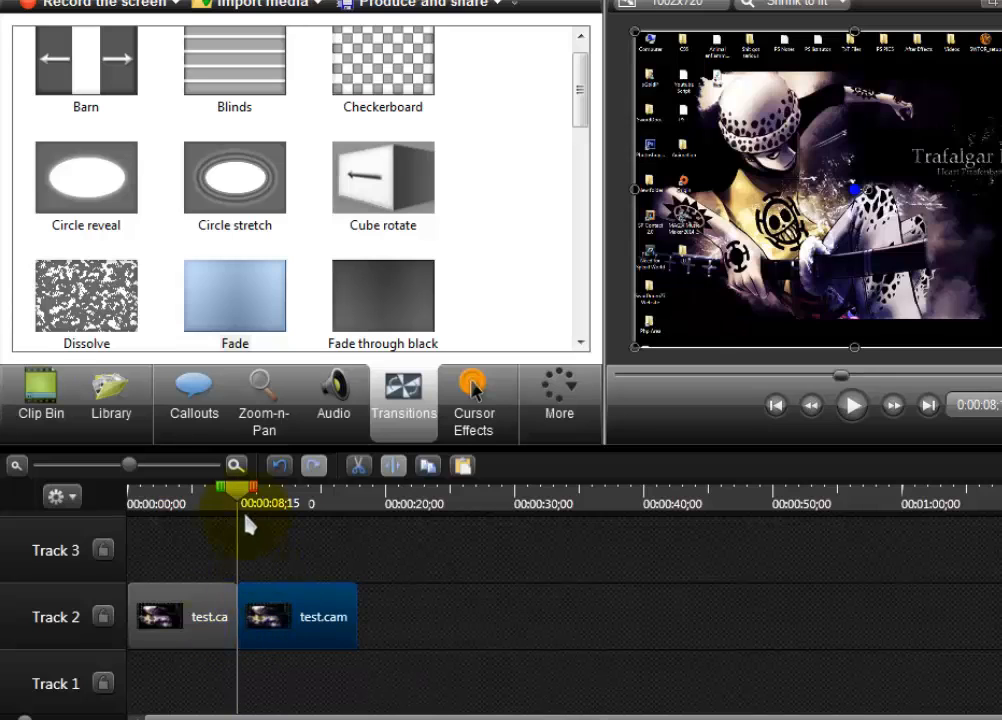
drag(220, 495, 198, 490)
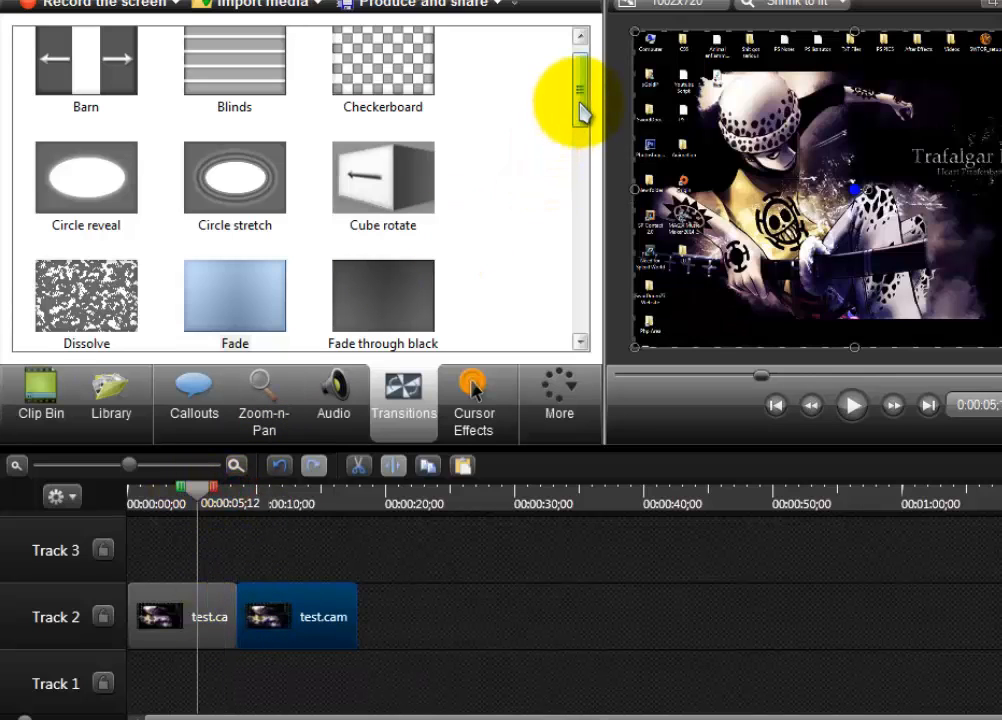
Step: Apply the Checkerboard transition to the cut between the two clips on Track 2
mouse_move(577, 100)
mouse_down()
mouse_move(581, 146)
mouse_move(586, 89)
mouse_up()
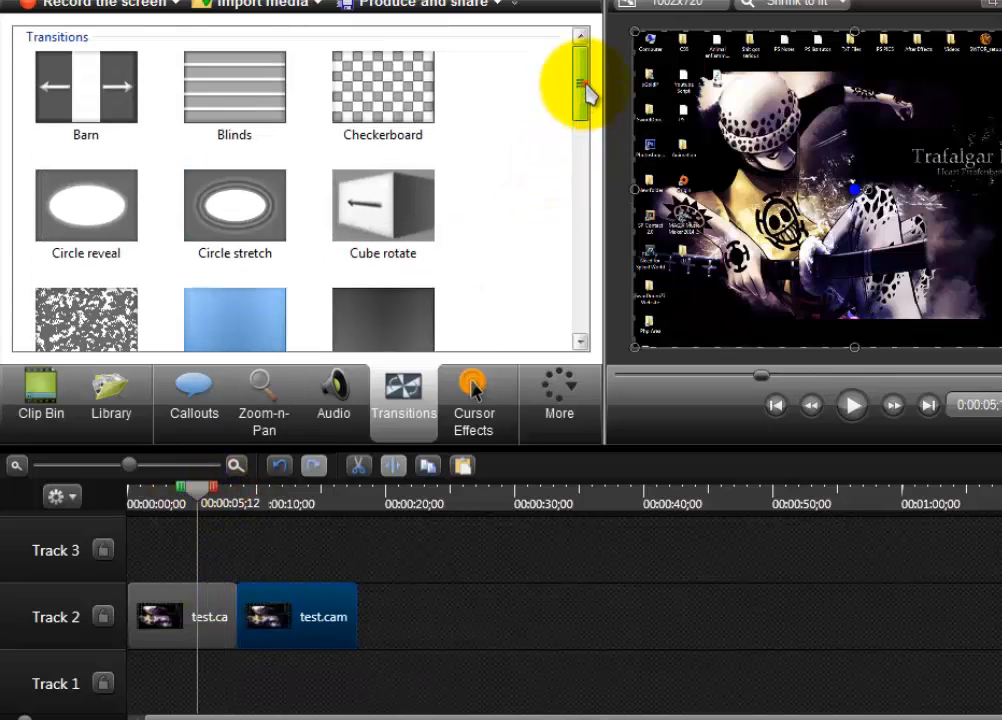
click(380, 110)
mouse_move(385, 92)
mouse_down()
mouse_move(278, 446)
mouse_move(385, 139)
mouse_move(385, 101)
mouse_up()
mouse_move(580, 75)
mouse_down()
mouse_move(577, 190)
mouse_move(579, 70)
mouse_up()
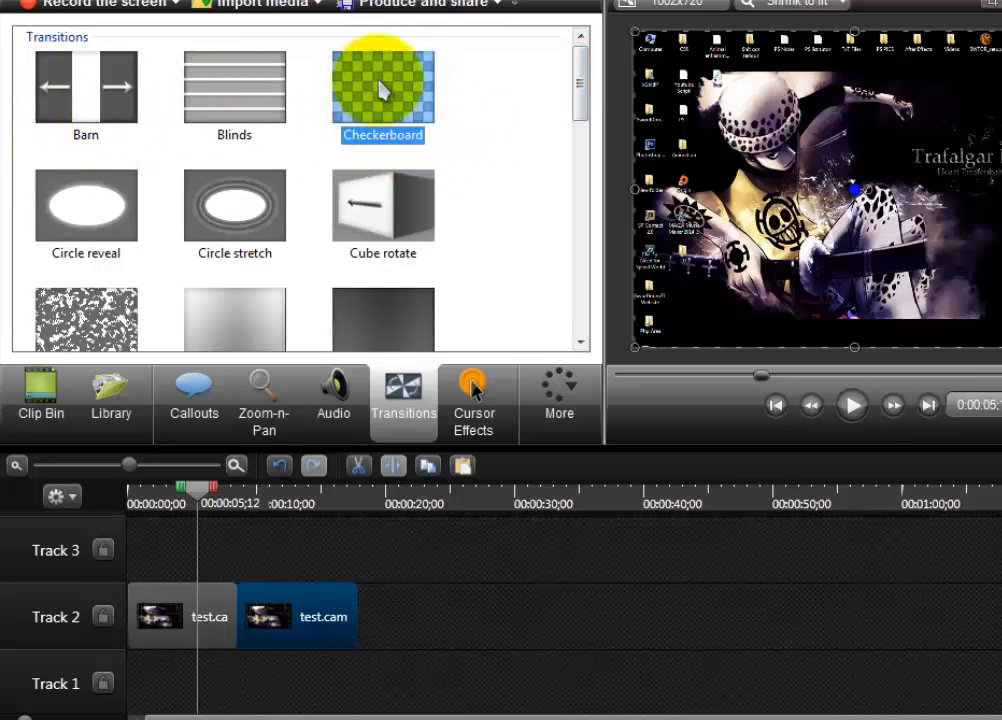
drag(381, 88, 235, 566)
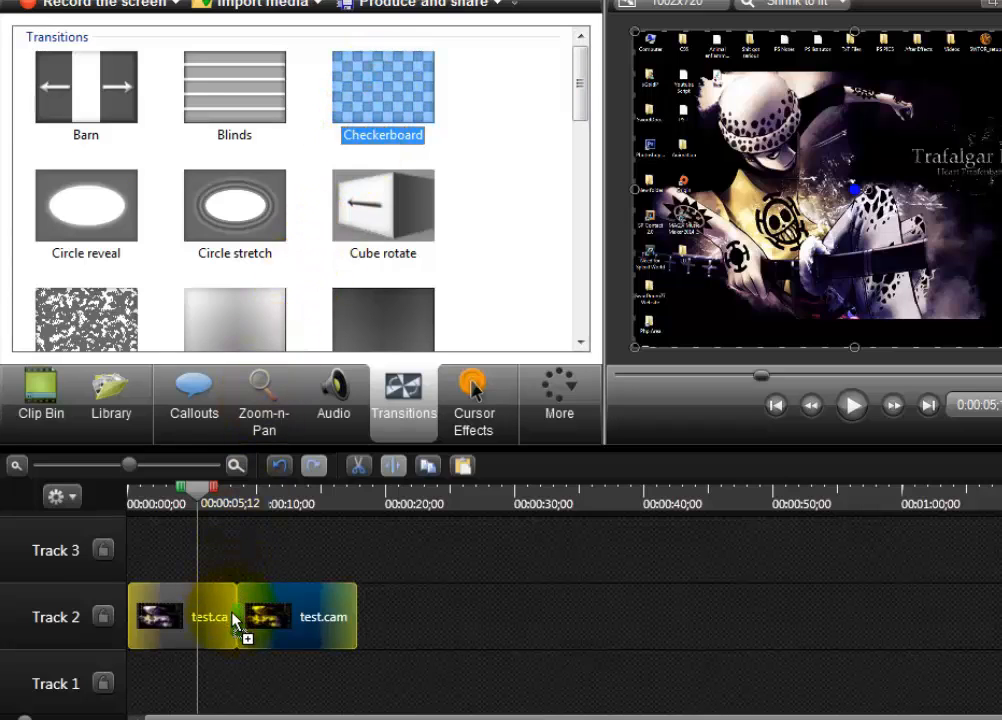
drag(233, 614, 244, 622)
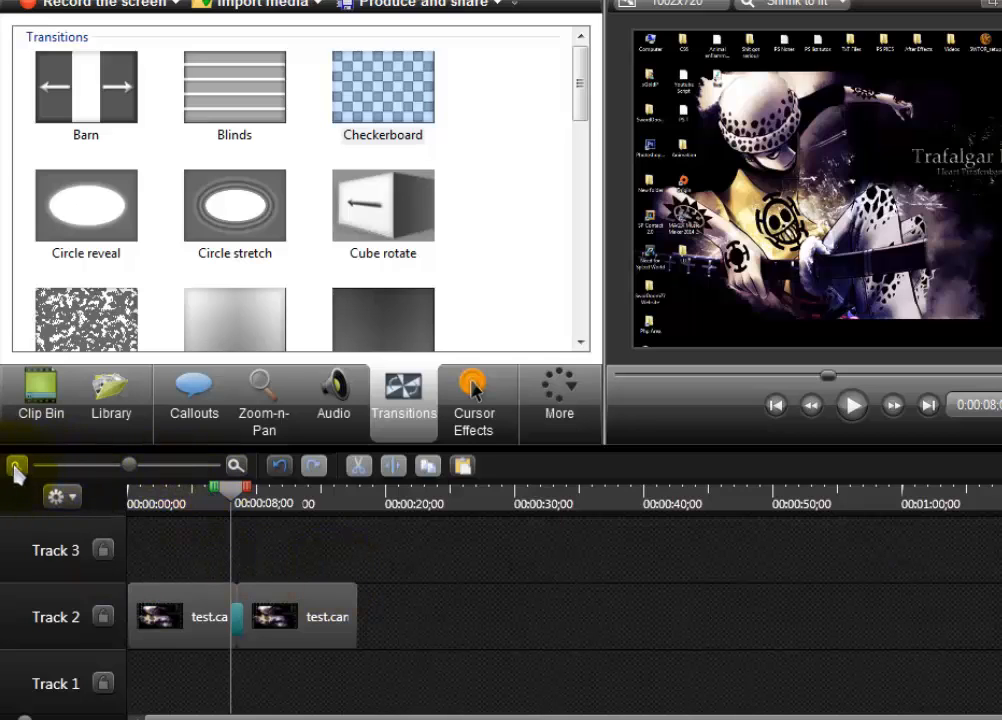
Step: Enlarge the timeline around the Checkerboard transition and scrub to 00:00:08;11 to preview it
drag(135, 473, 200, 468)
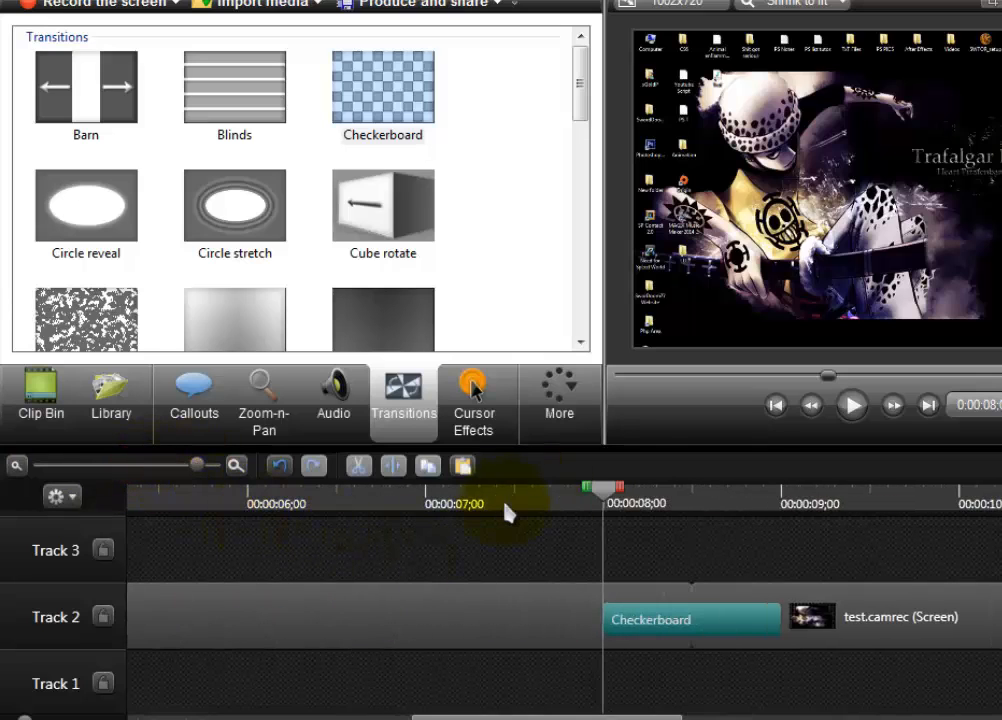
mouse_move(665, 507)
mouse_down()
mouse_move(682, 503)
mouse_move(668, 507)
mouse_up()
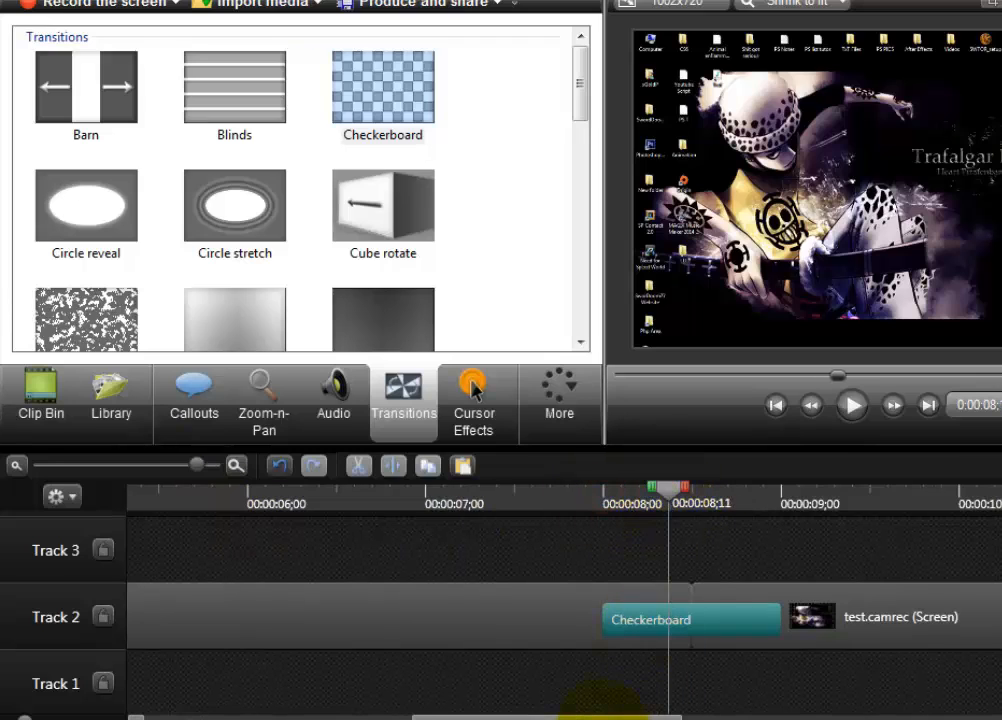
drag(603, 718, 635, 718)
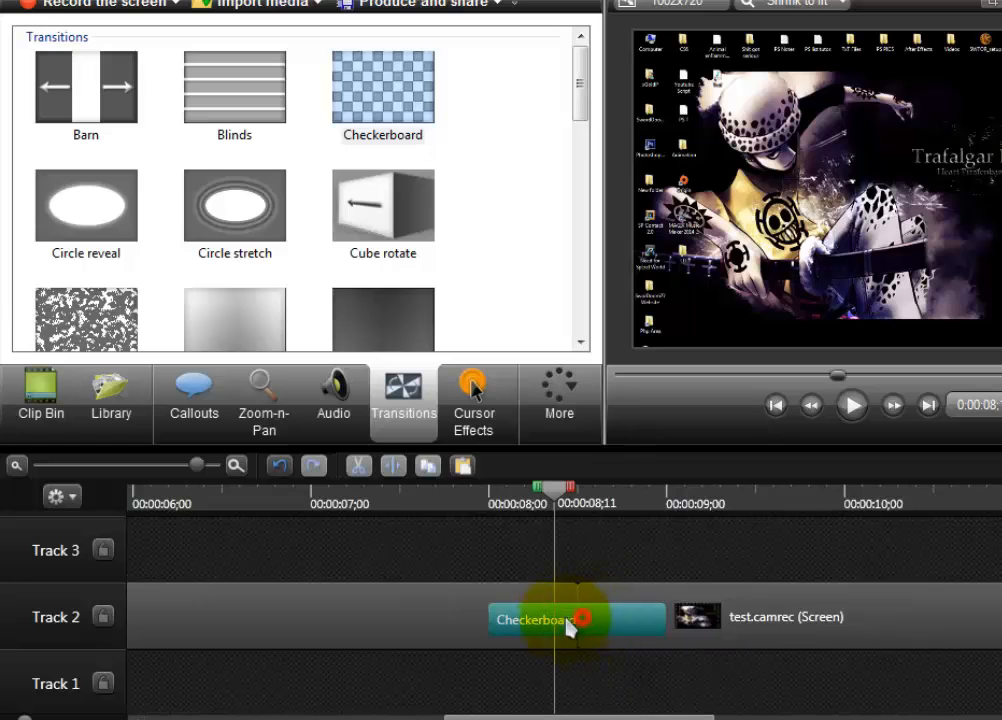
Step: Delete the Checkerboard transition between the two clips on Track 2
click(567, 622)
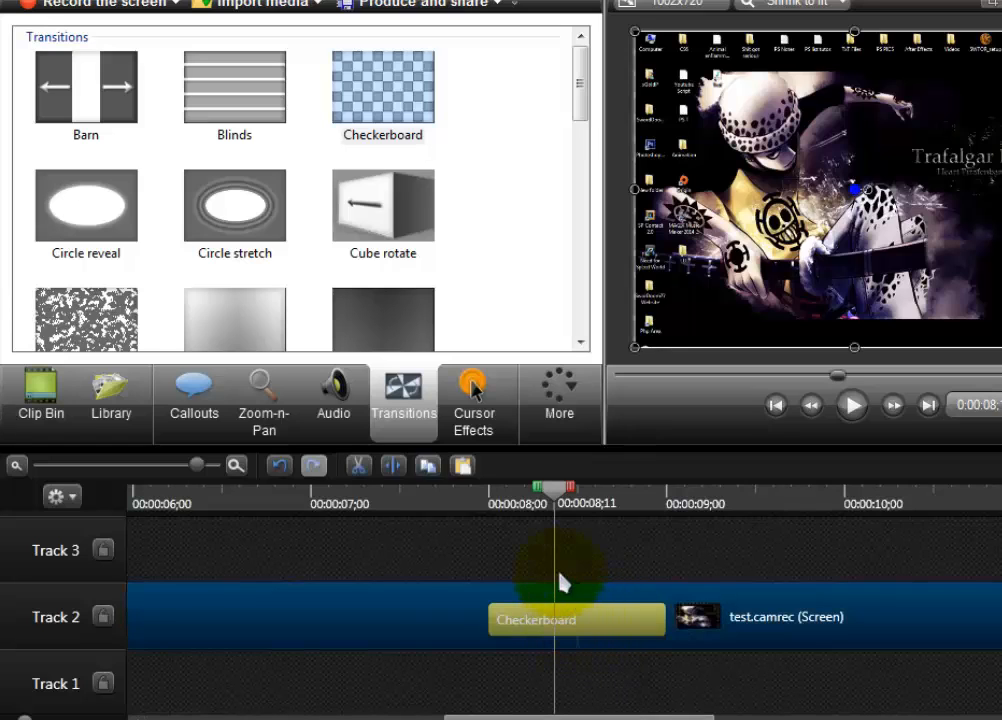
right_click(589, 626)
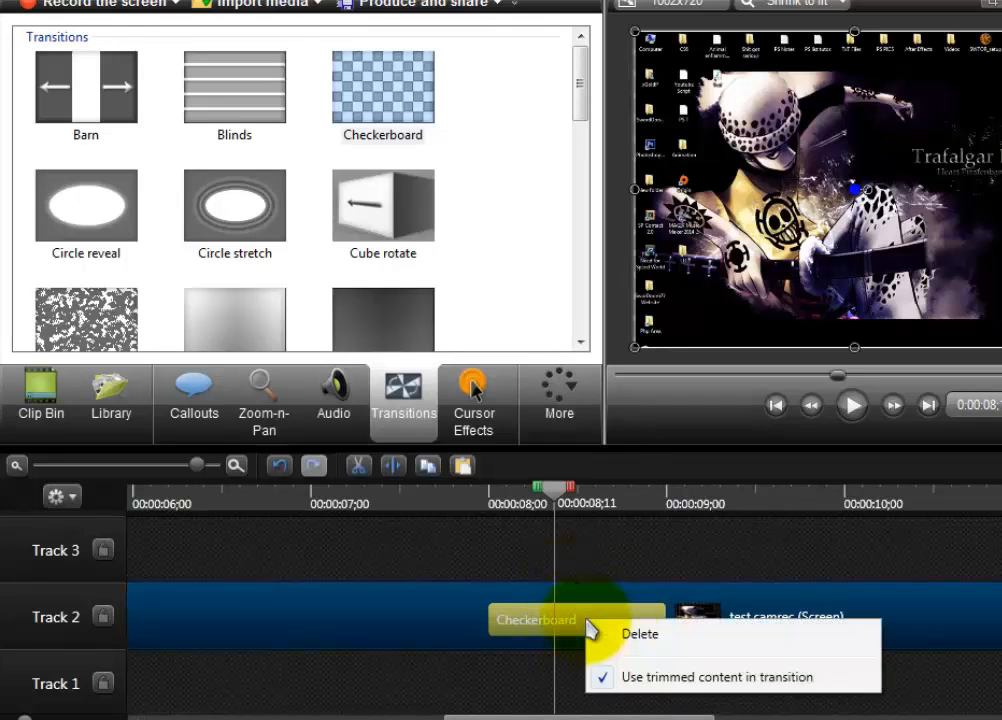
click(610, 634)
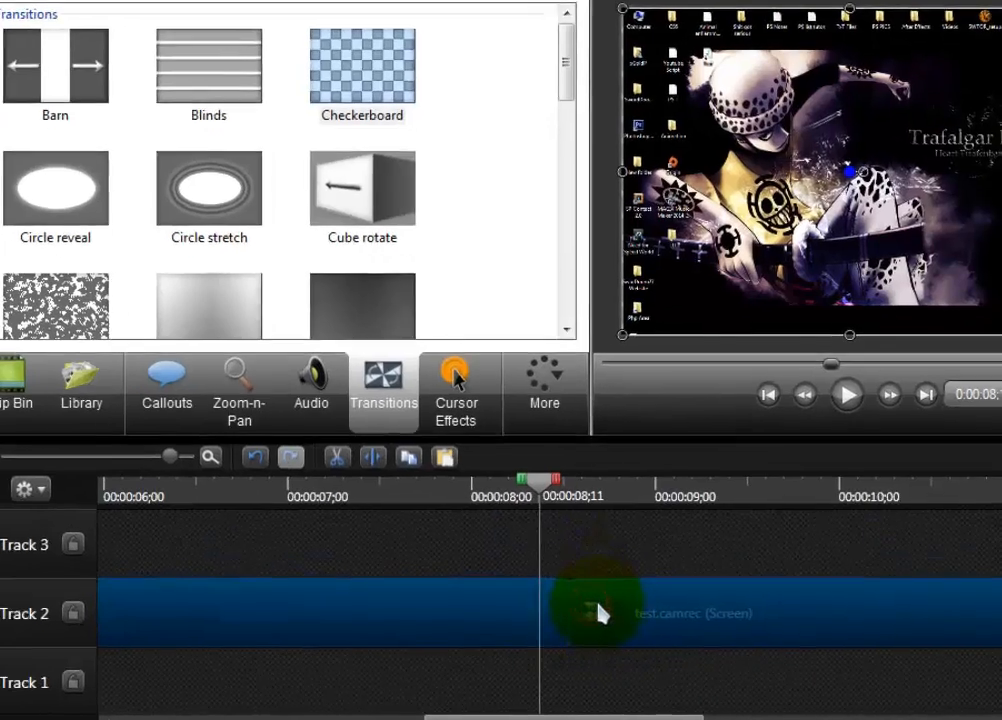
Step: Leave a small gap between the two clips and add Checkerboard transitions to the first clip's end and the second clip's start
click(566, 549)
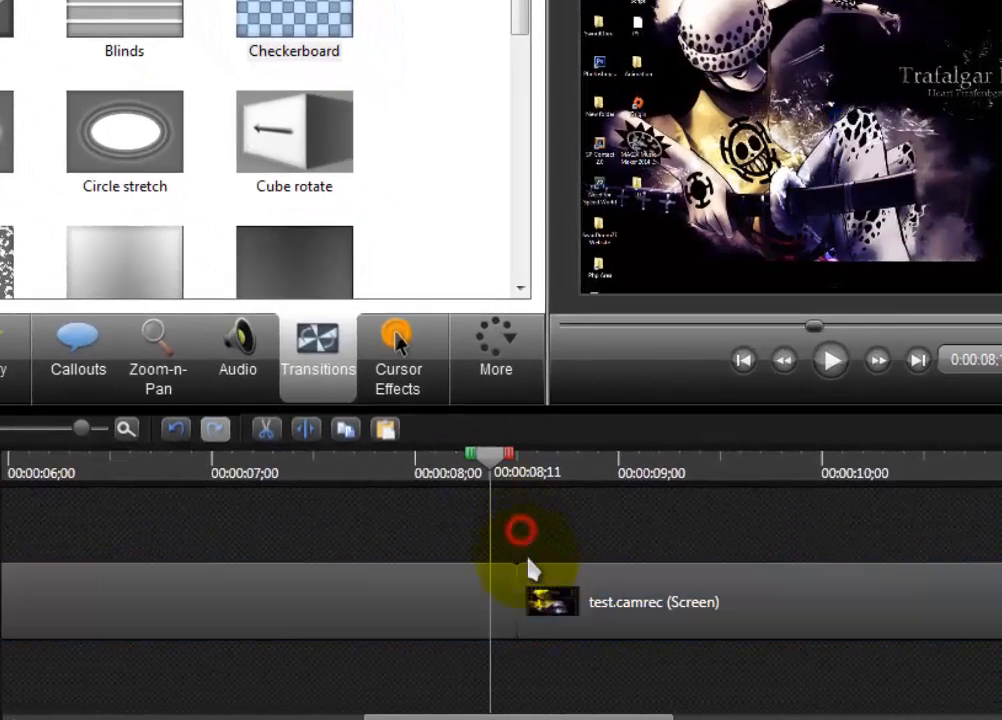
click(537, 593)
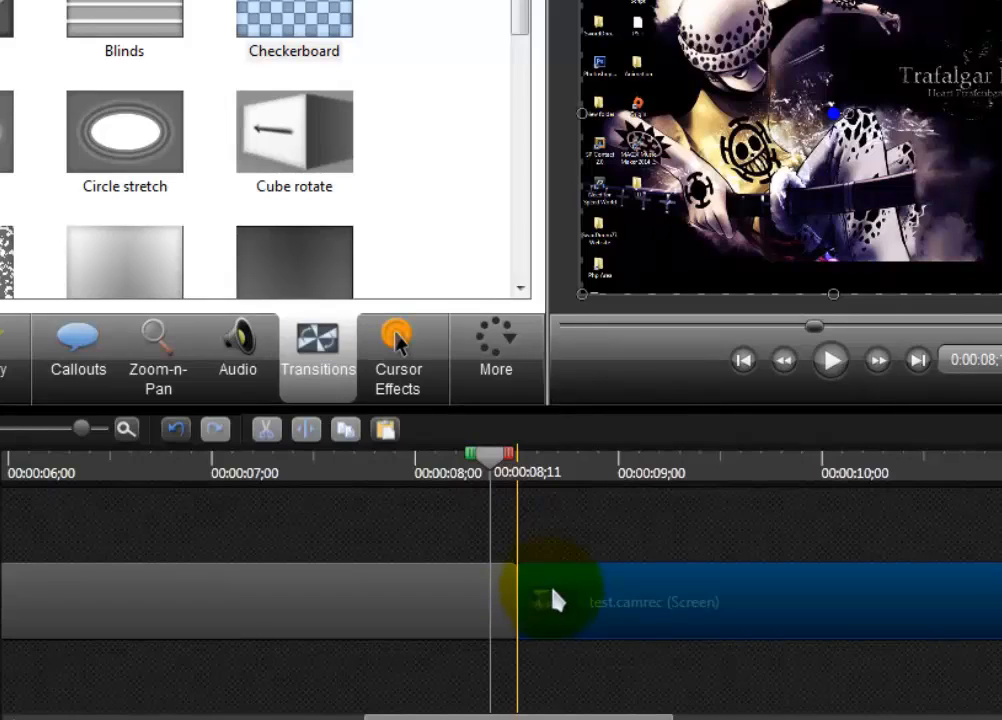
drag(553, 590, 560, 591)
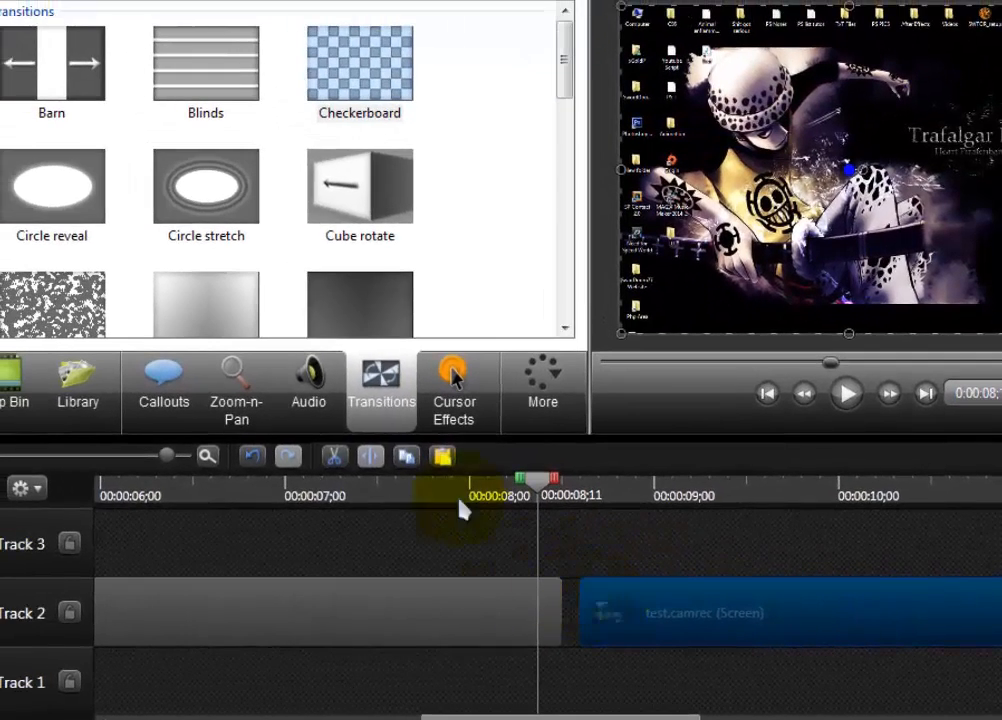
drag(358, 100, 604, 615)
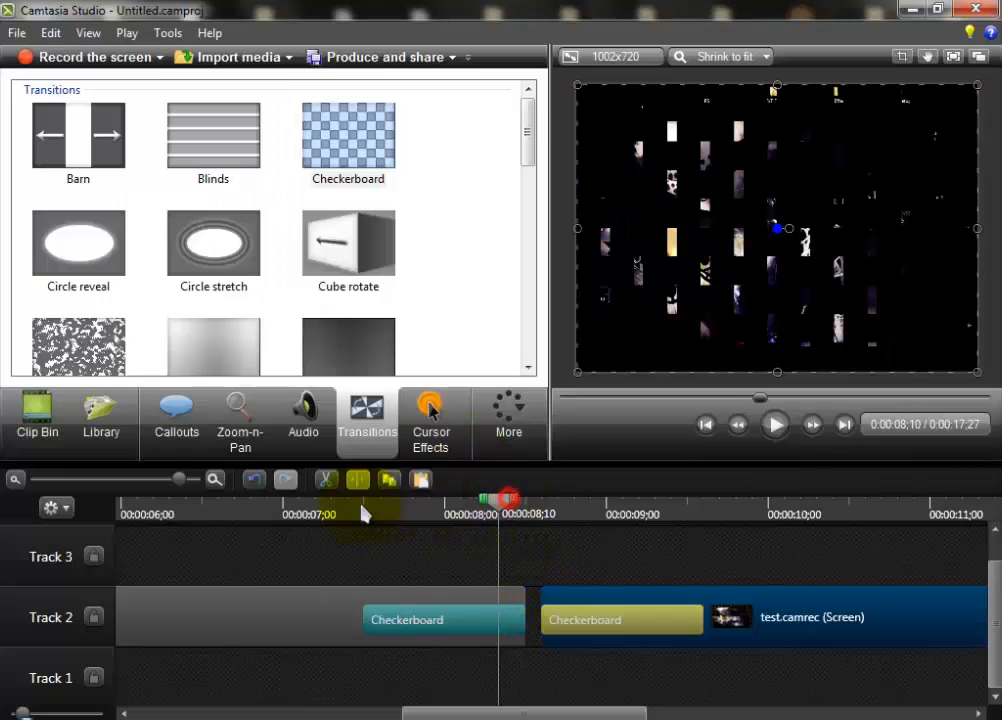
Step: Scrub through the Checkerboard transitions and examine the beginning of the first clip on Track 2
drag(362, 513, 320, 512)
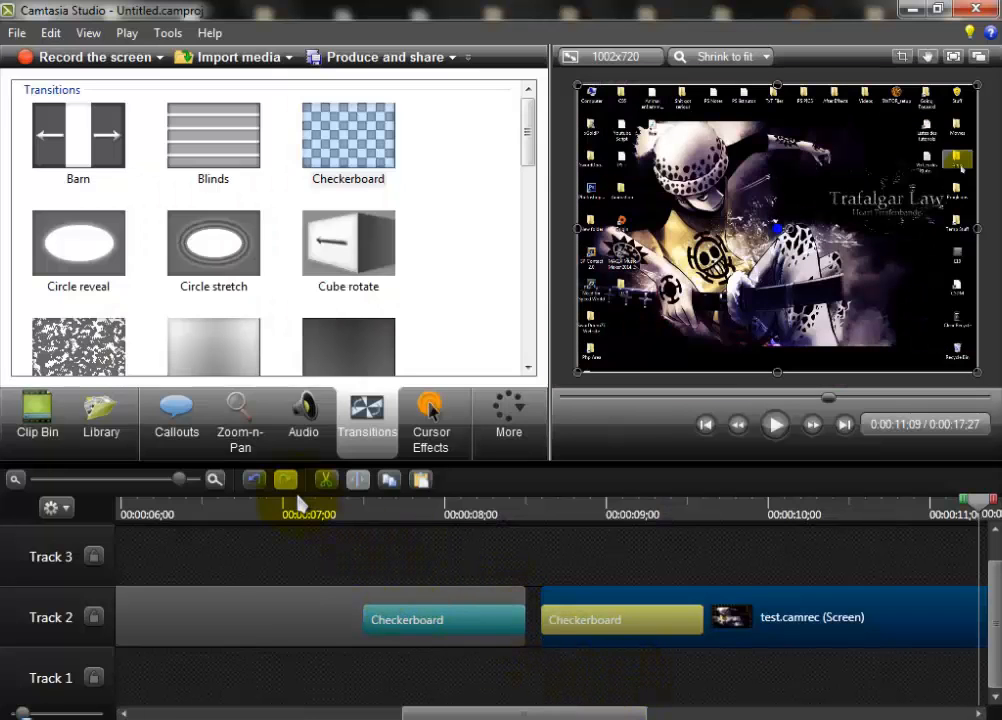
drag(405, 712, 163, 713)
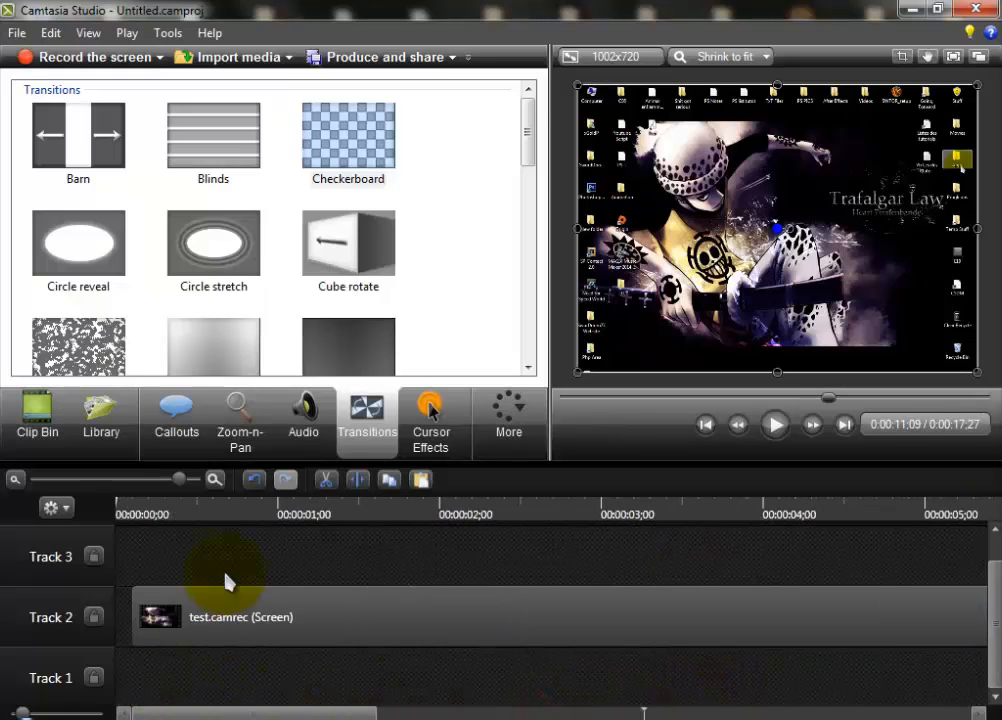
Step: Shift the clips on Track 2 so the first one begins at the very start of the timeline
click(257, 670)
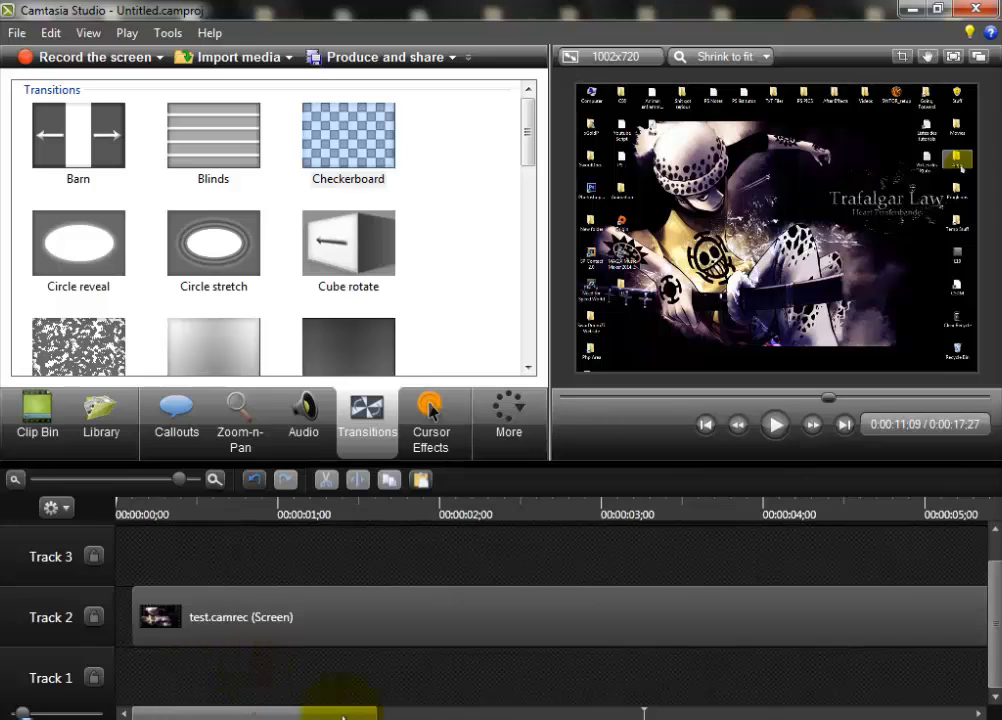
click(396, 642)
drag(376, 610, 282, 551)
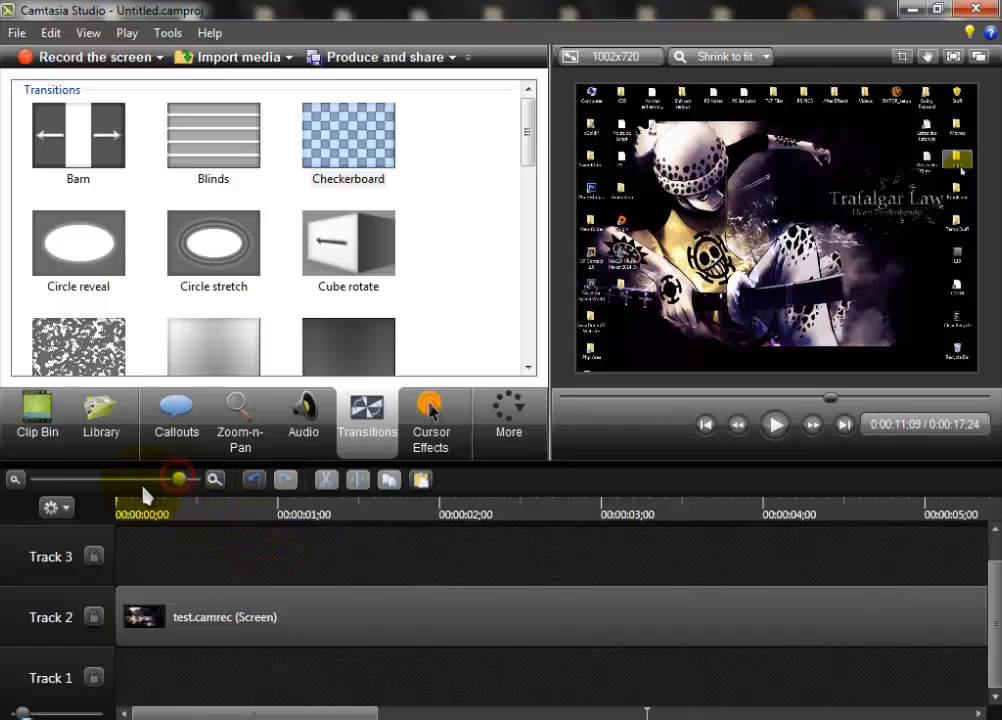
drag(144, 490, 128, 492)
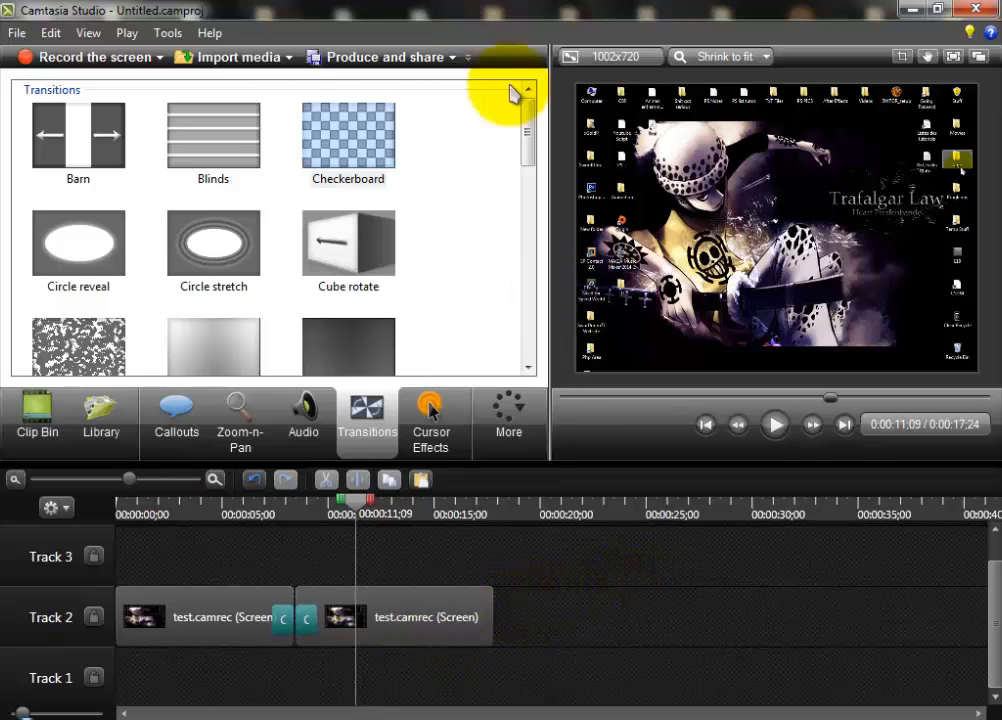
Step: Delete the Checkerboard transitions from the first clip's end and the second clip's start on Track 2
drag(528, 141, 530, 255)
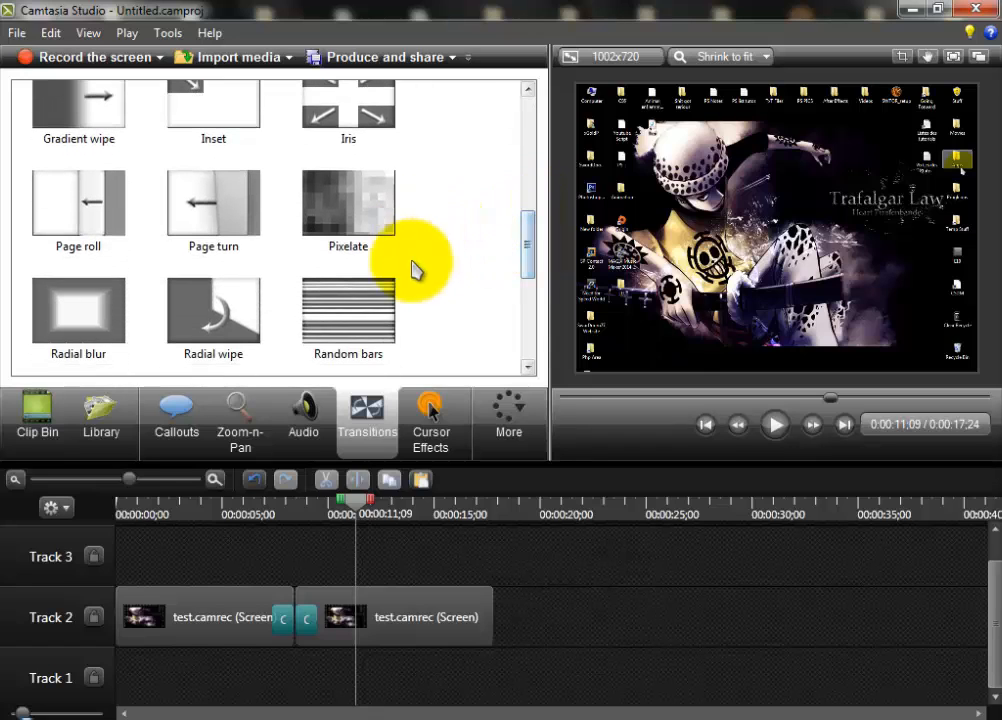
click(287, 615)
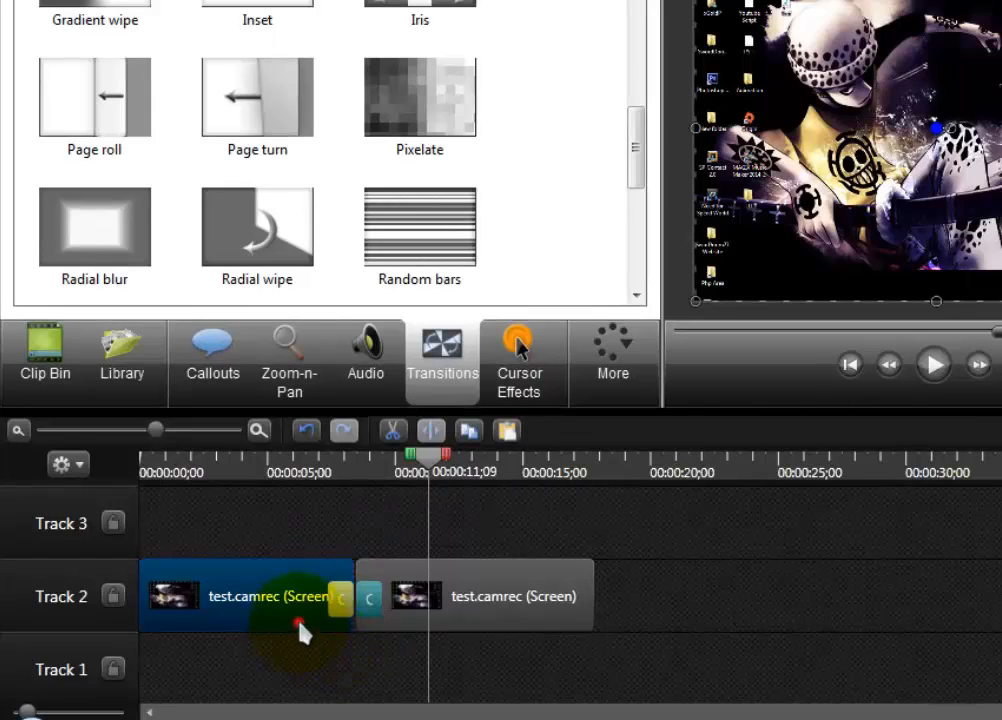
click(377, 597)
click(343, 599)
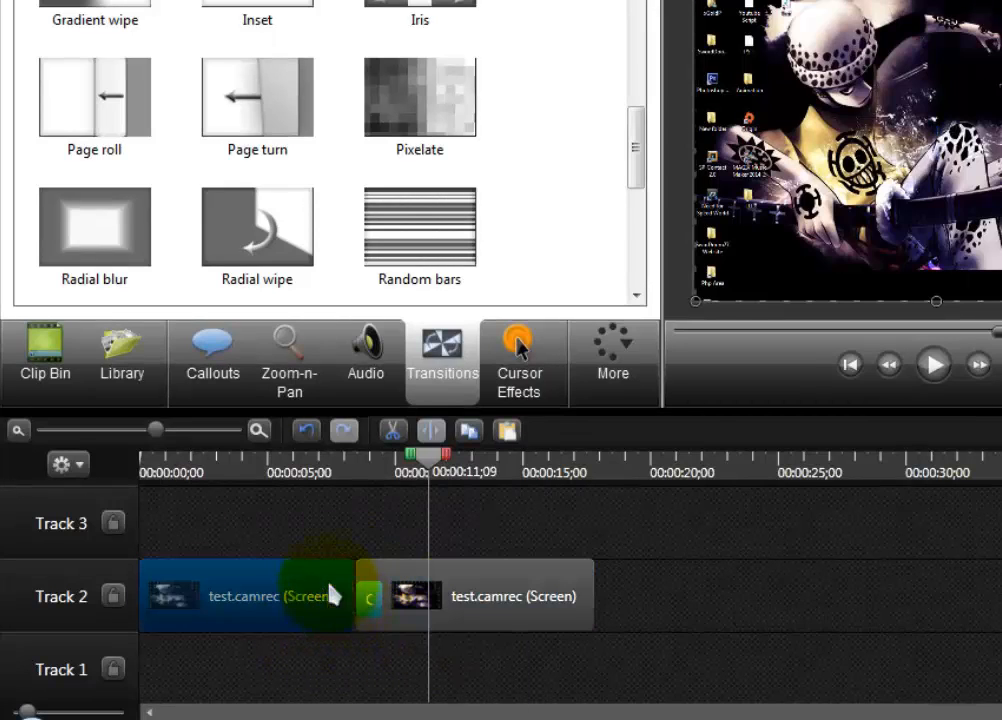
click(370, 600)
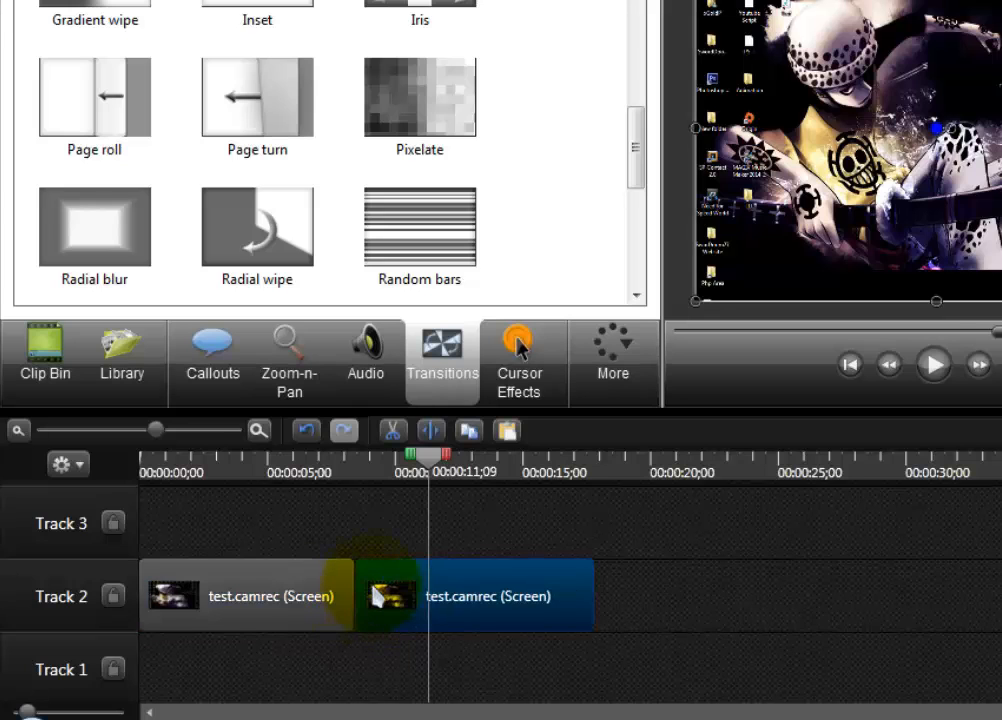
Step: Add Pixelate transitions to the end of the first clip and the start of the second clip on Track 2
drag(408, 130, 348, 596)
drag(430, 135, 369, 599)
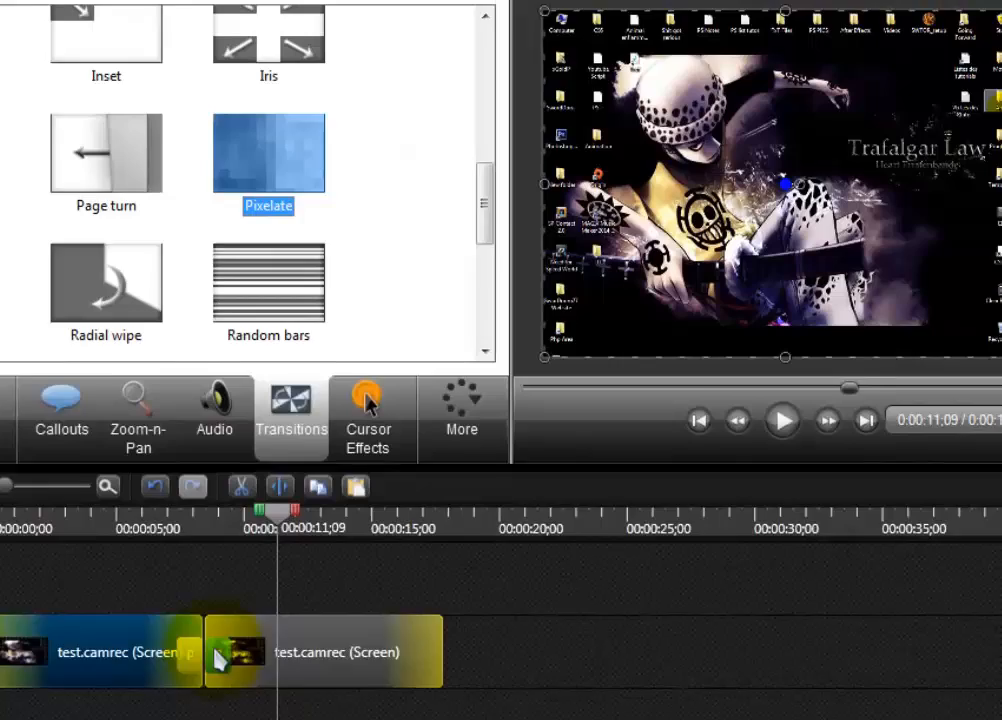
drag(218, 656, 218, 656)
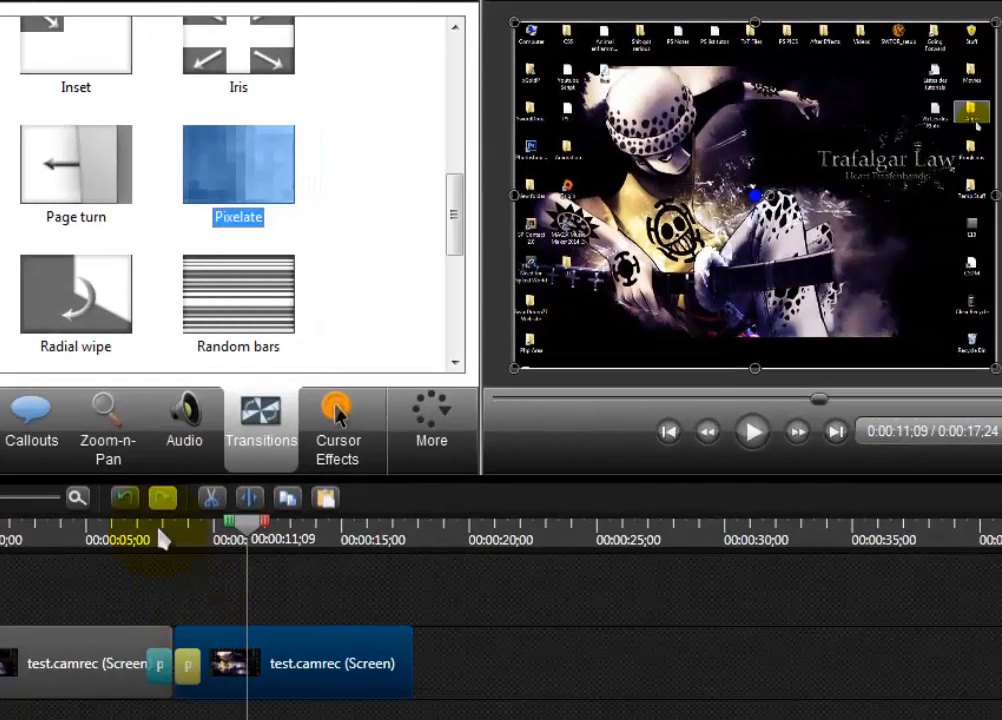
Step: Preview the Pixelate transitions between the two clips, playing them in full screen from 00:00:06;20
click(184, 520)
click(781, 436)
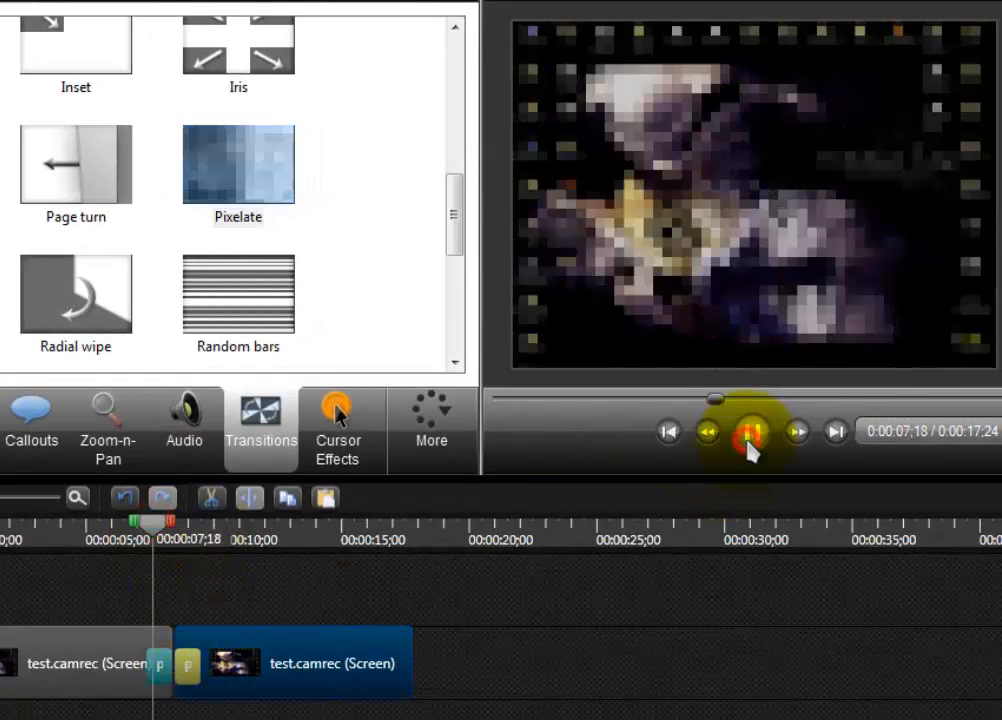
click(750, 440)
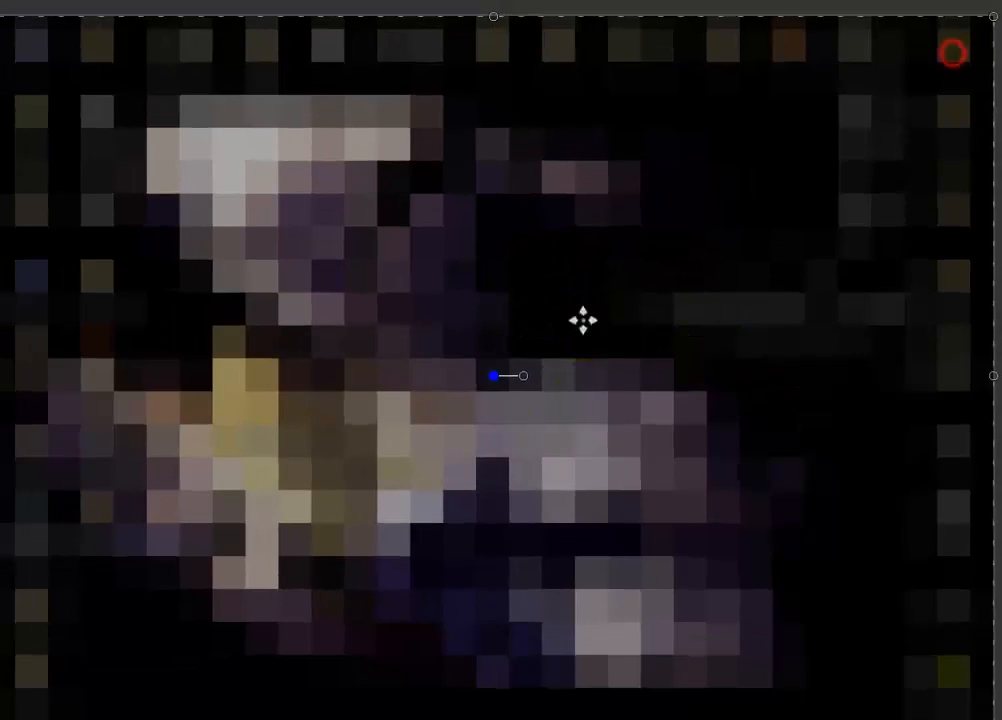
click(519, 472)
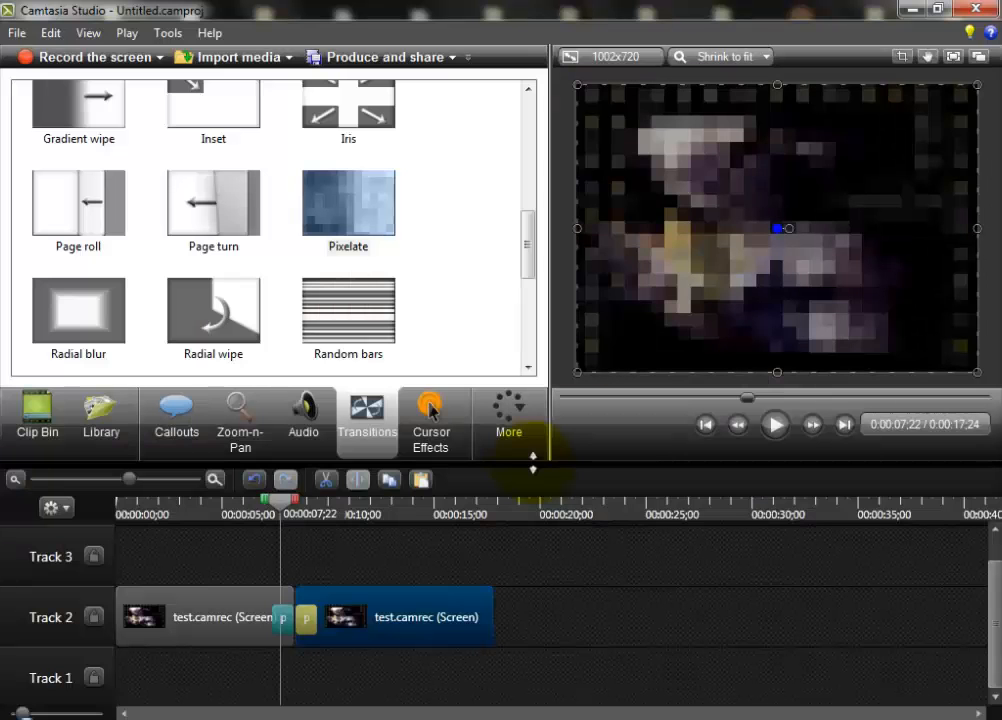
drag(289, 510, 259, 510)
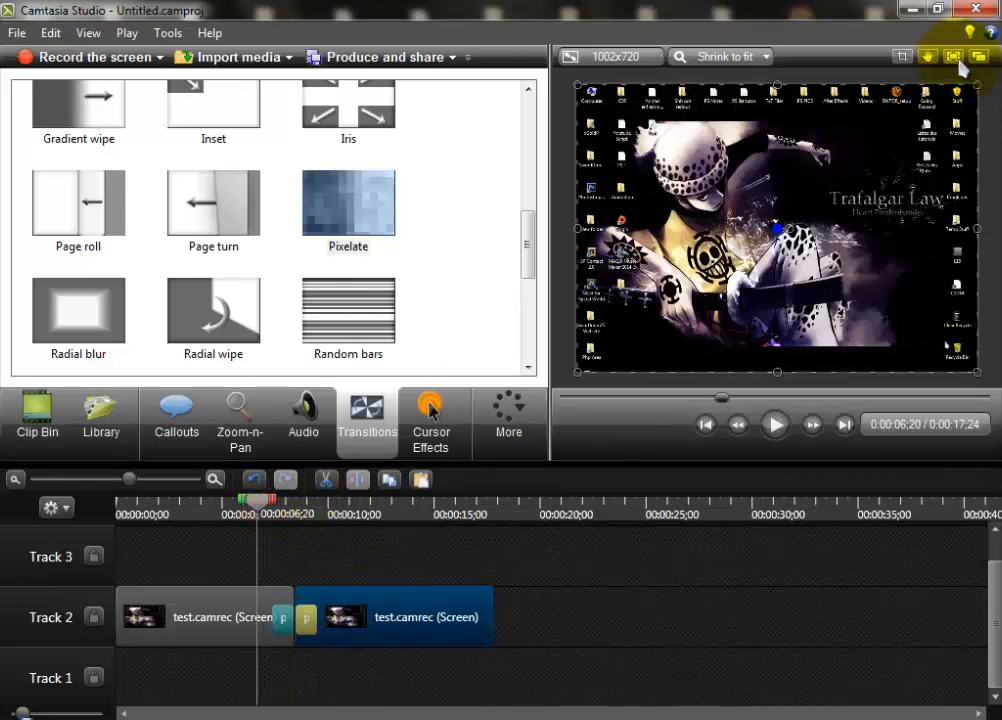
click(955, 57)
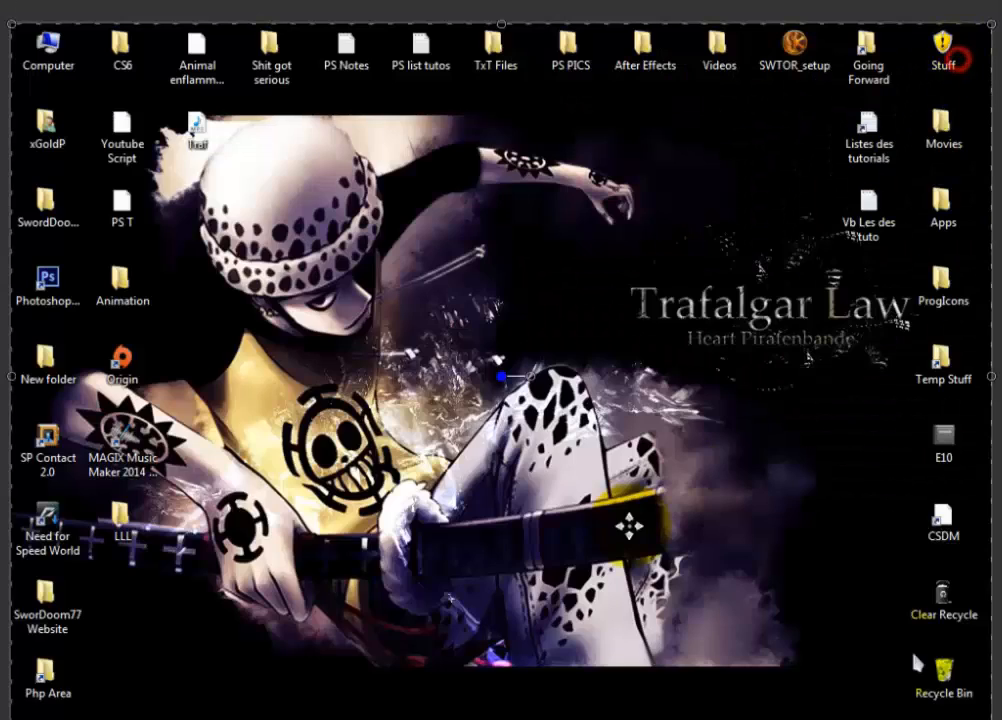
key(space)
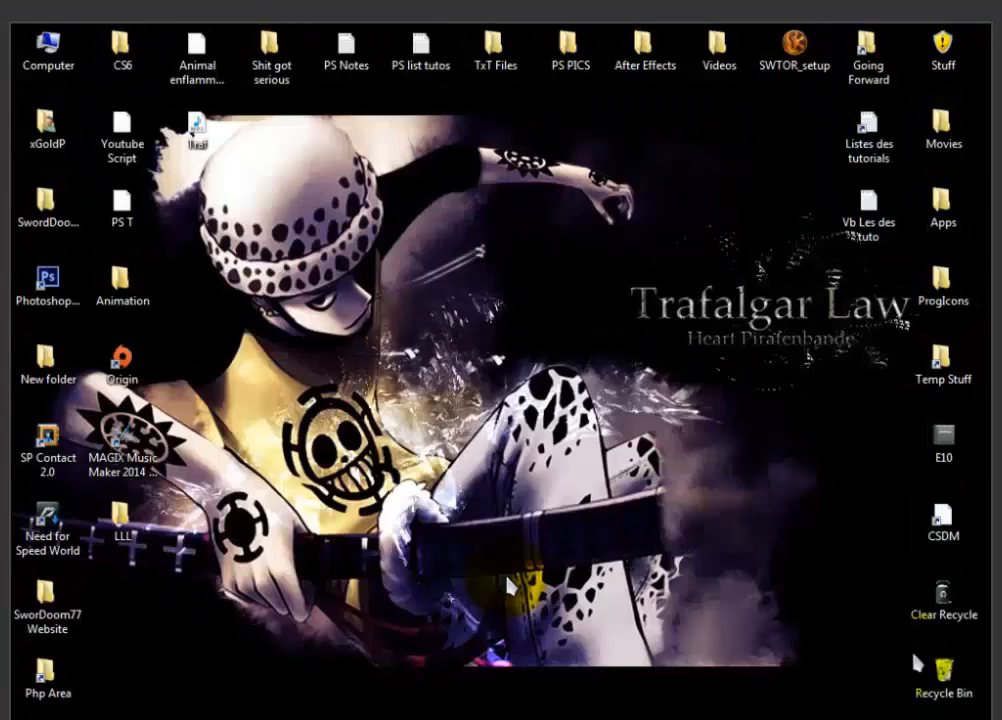
key(Escape)
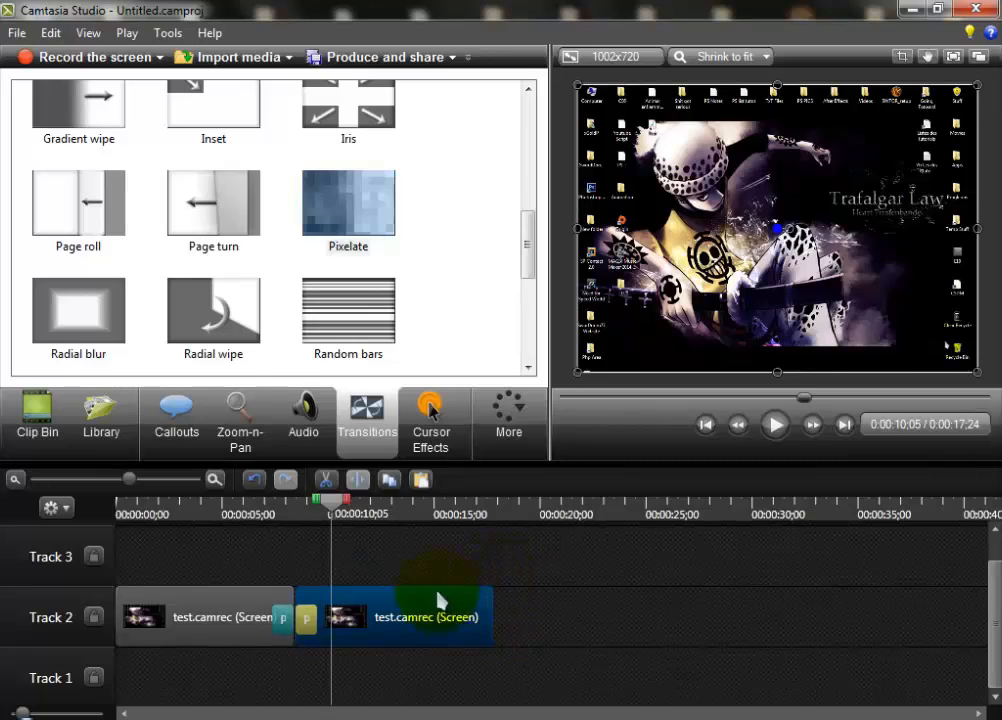
Step: Delete both Pixelate transitions and move the second clip slightly later on Track 2, leaving a gap after the first clip
click(286, 618)
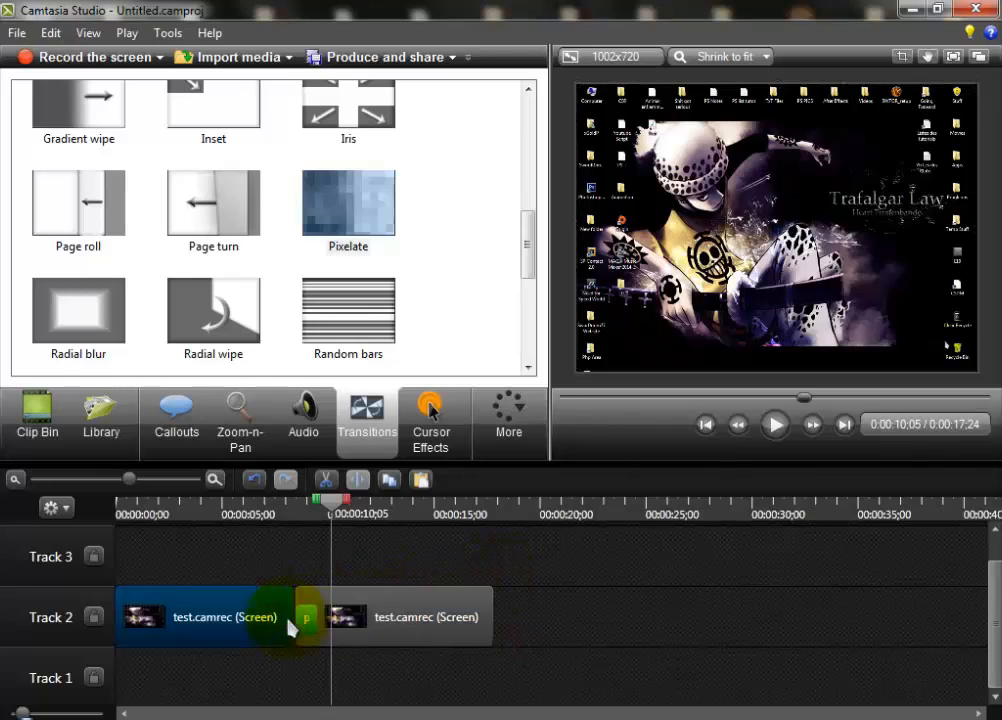
click(306, 628)
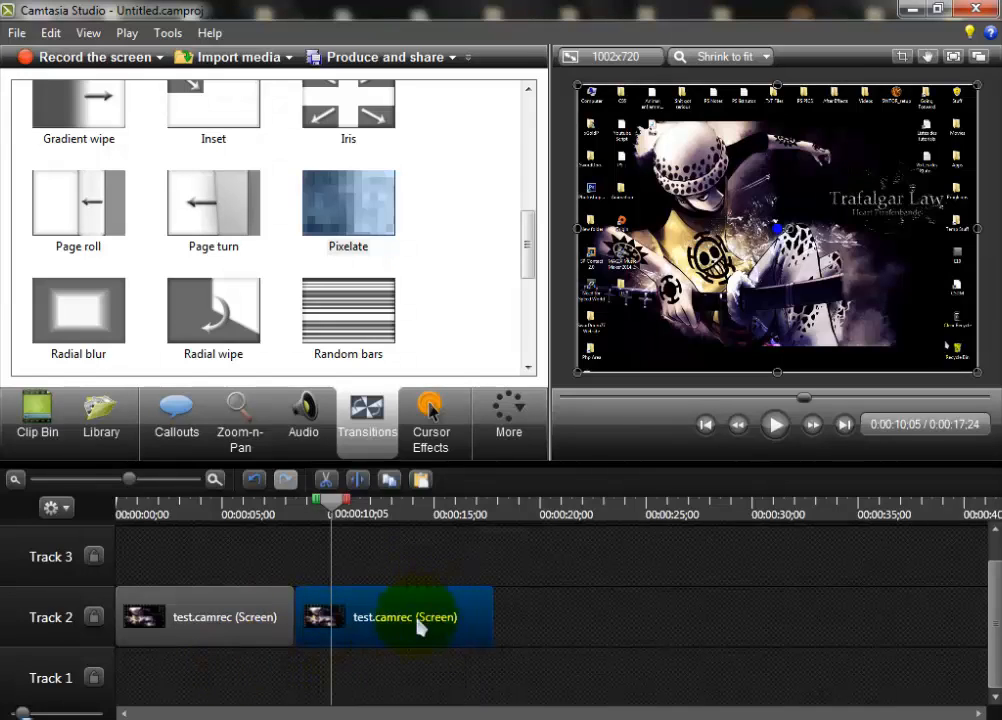
drag(418, 625, 385, 631)
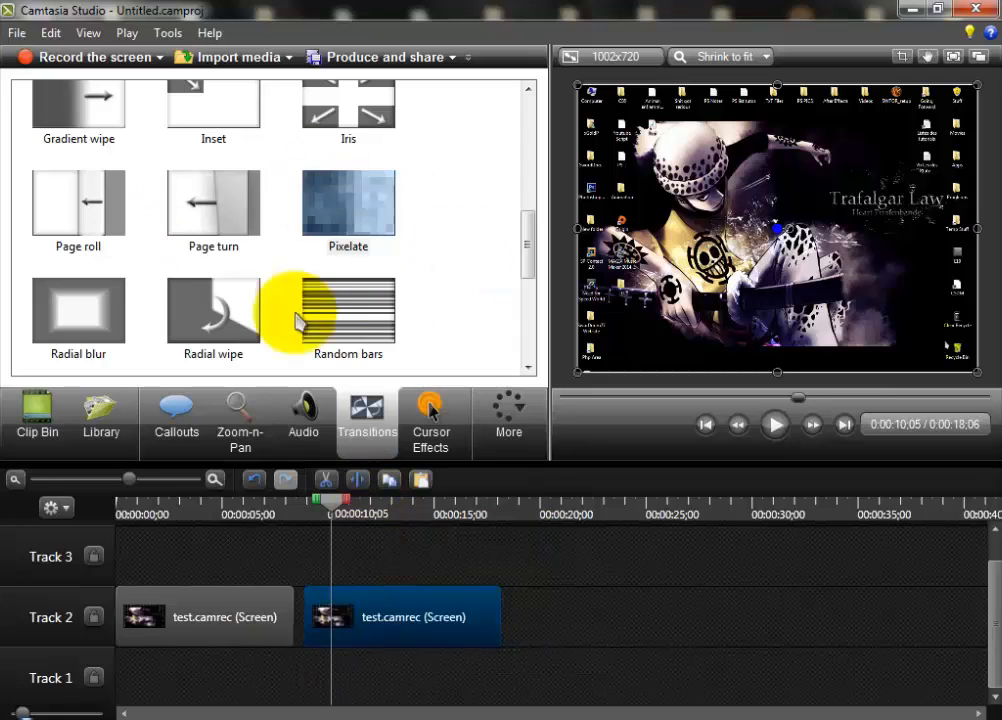
mouse_move(298, 245)
mouse_down()
mouse_move(297, 604)
mouse_move(186, 615)
mouse_move(287, 645)
mouse_up()
drag(336, 513, 258, 513)
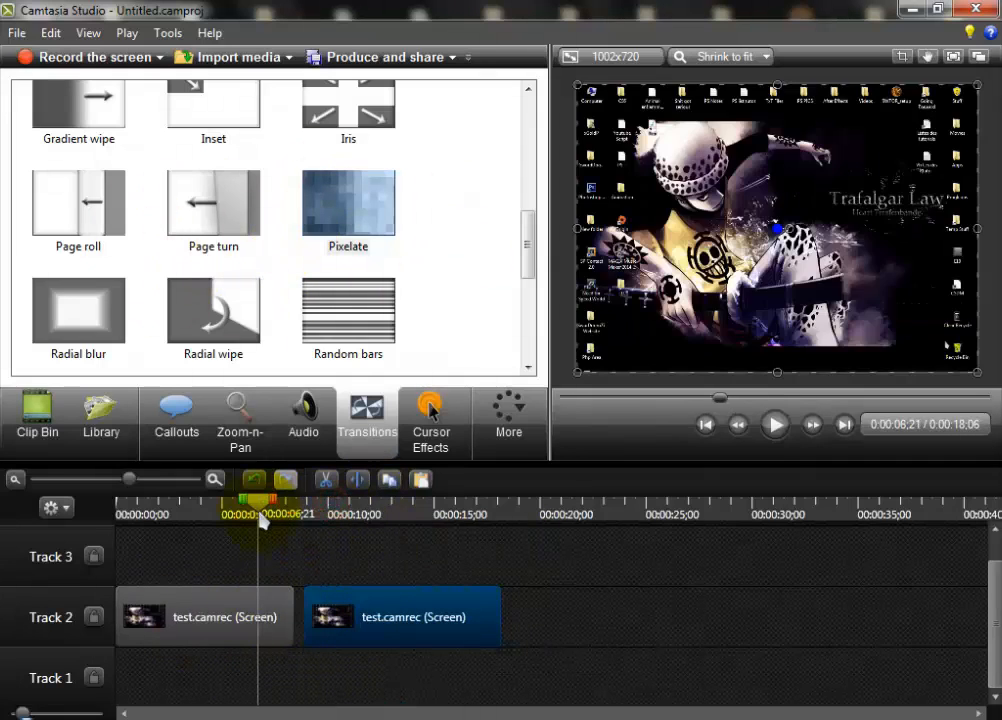
click(55, 430)
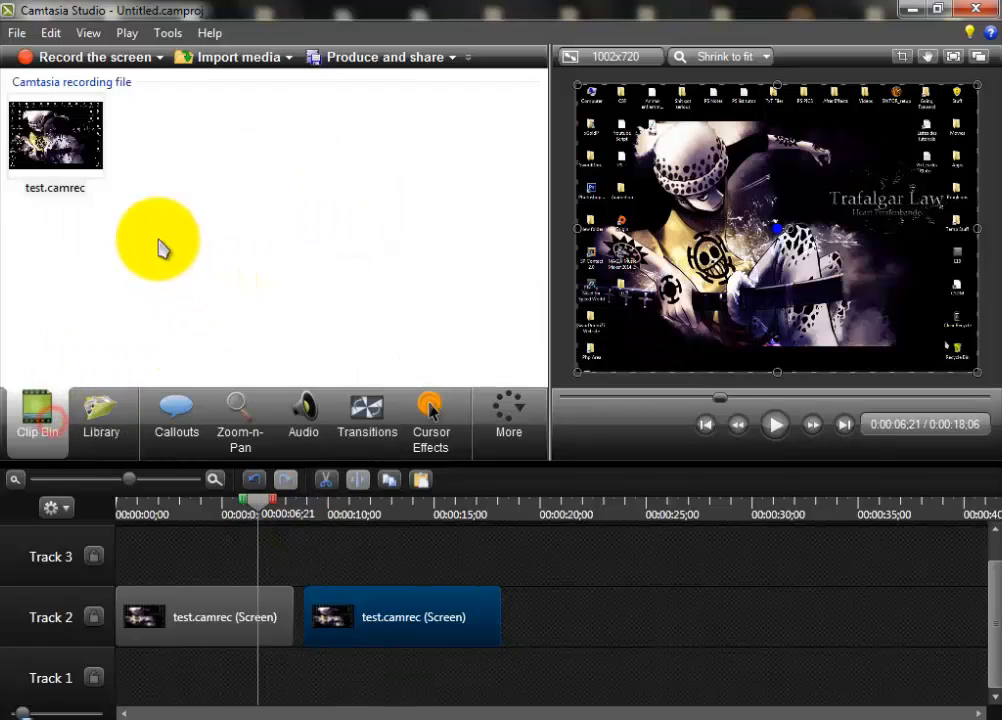
right_click(270, 160)
click(290, 165)
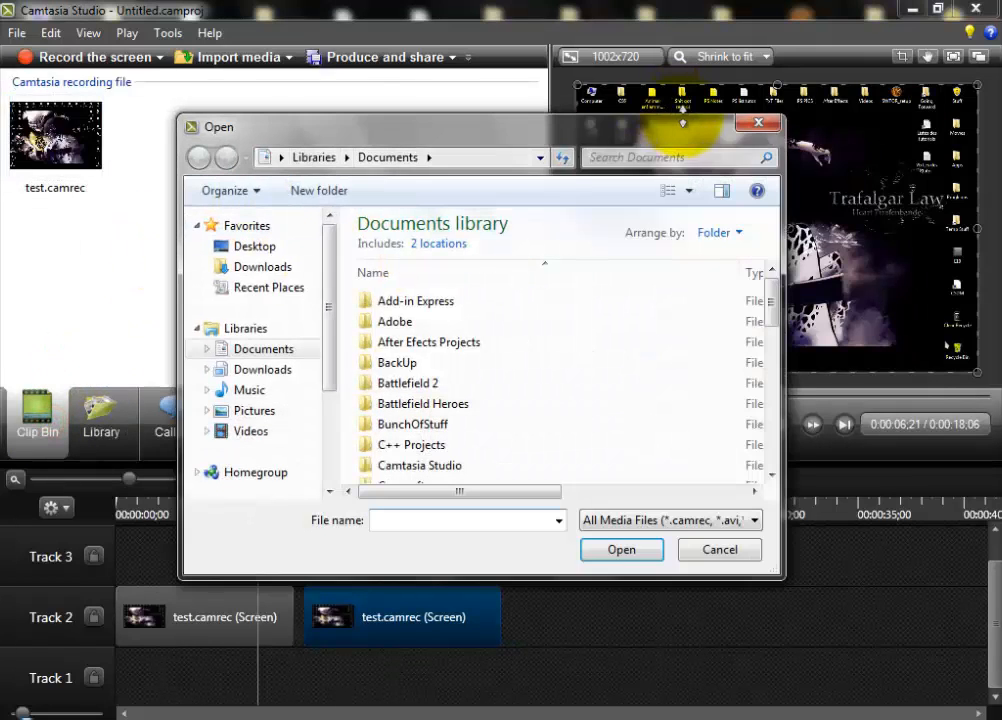
click(748, 127)
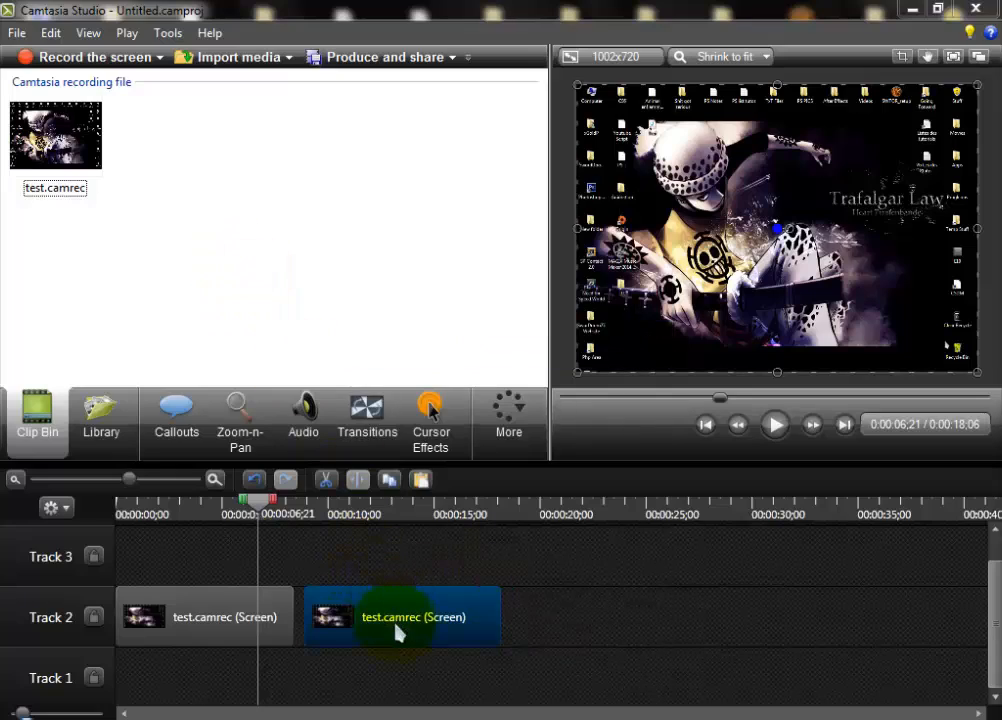
Step: Move the second clip against the first clip's end and place the playhead at 00:00:12;11 with the Zoom-n-Pan settings open
drag(398, 632, 388, 631)
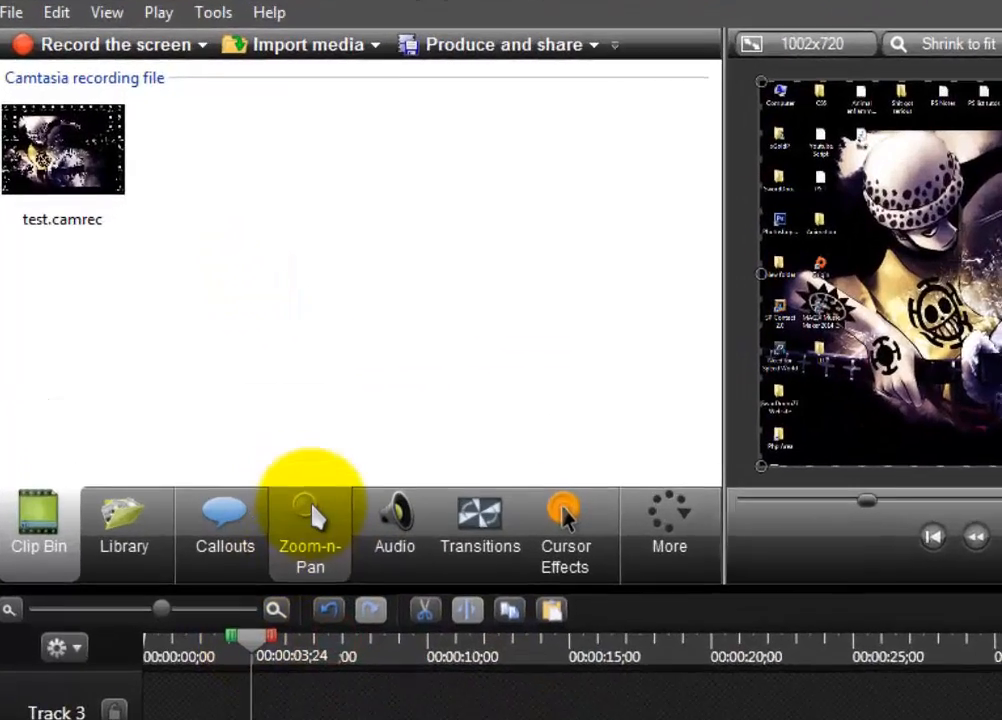
click(241, 408)
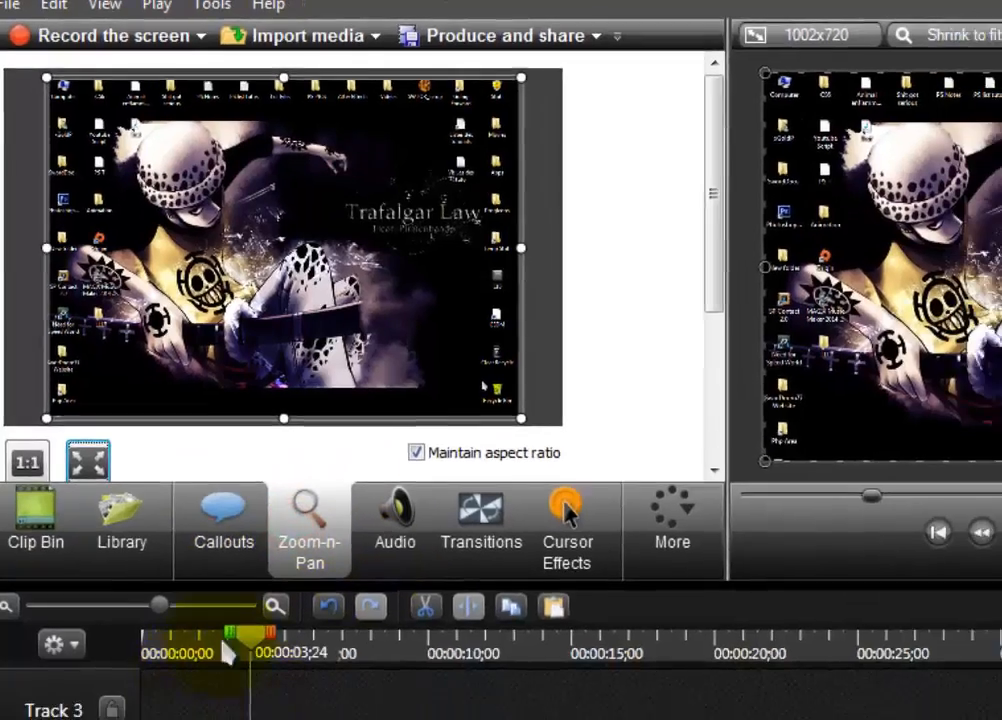
drag(272, 700, 159, 709)
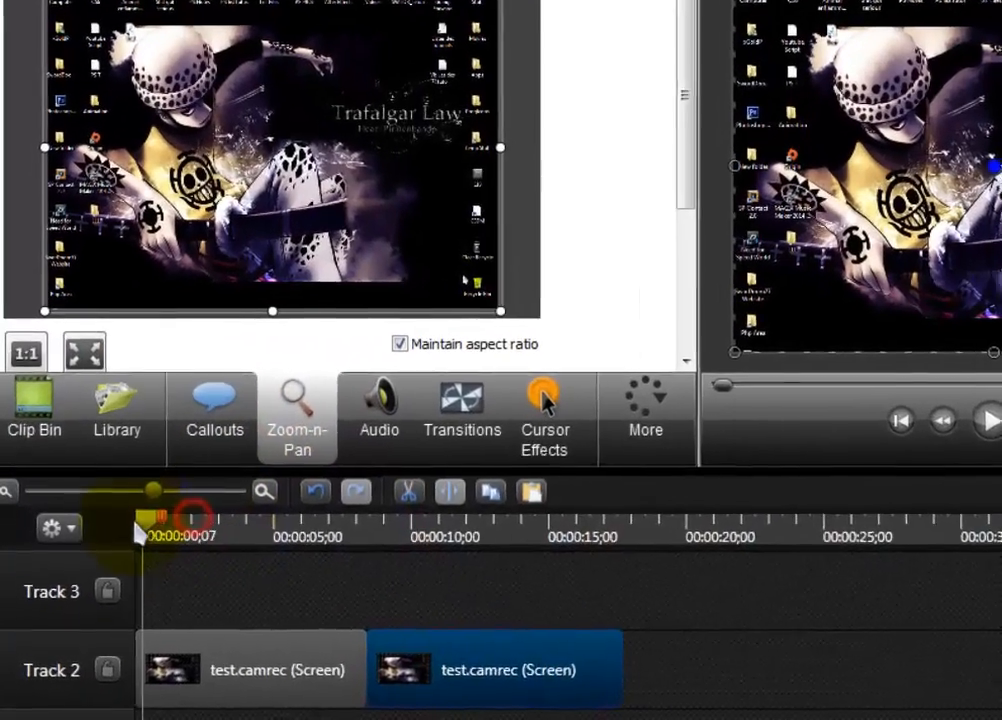
drag(138, 530, 498, 531)
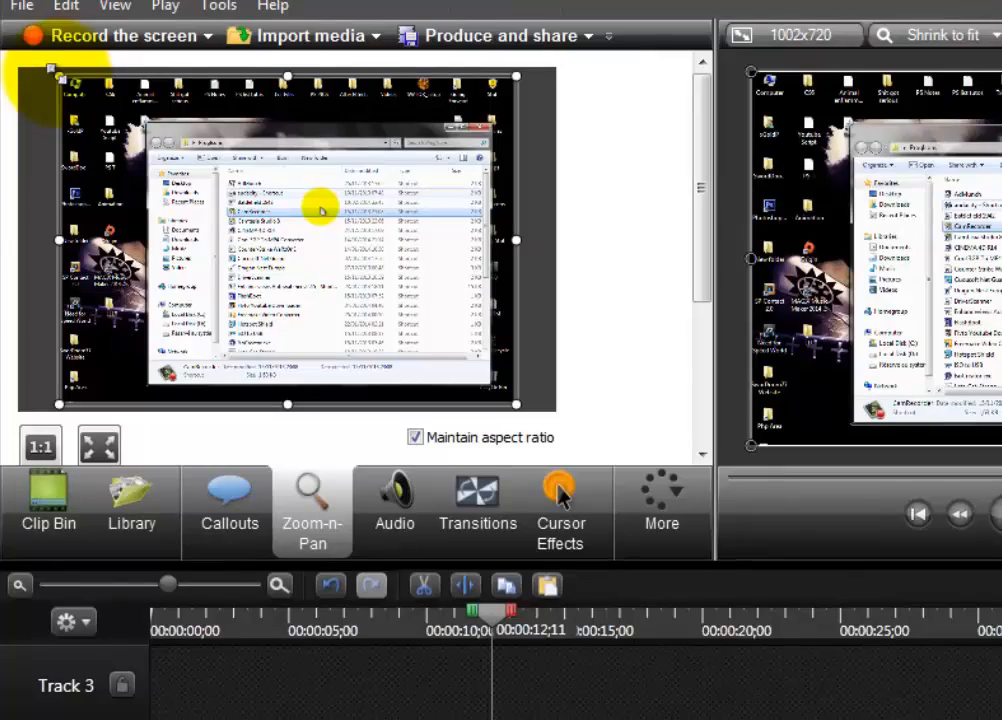
Step: Add a zoom at 00:00:12;11 by shrinking the zoom frame and positioning it over the file list around CamRecorder
drag(57, 72, 233, 250)
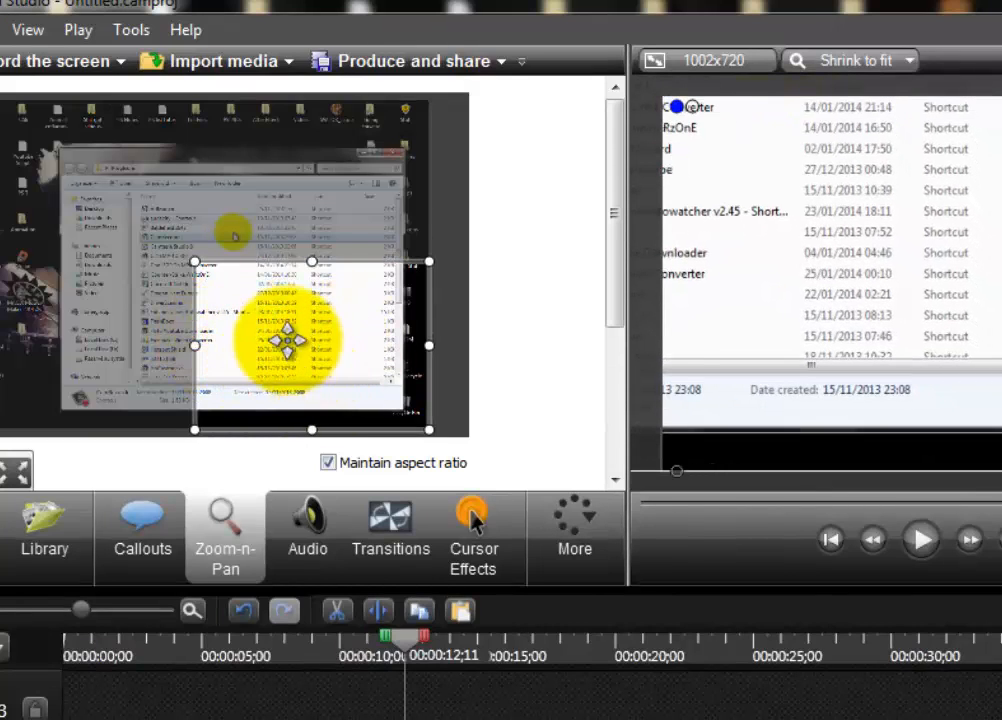
drag(311, 347, 260, 333)
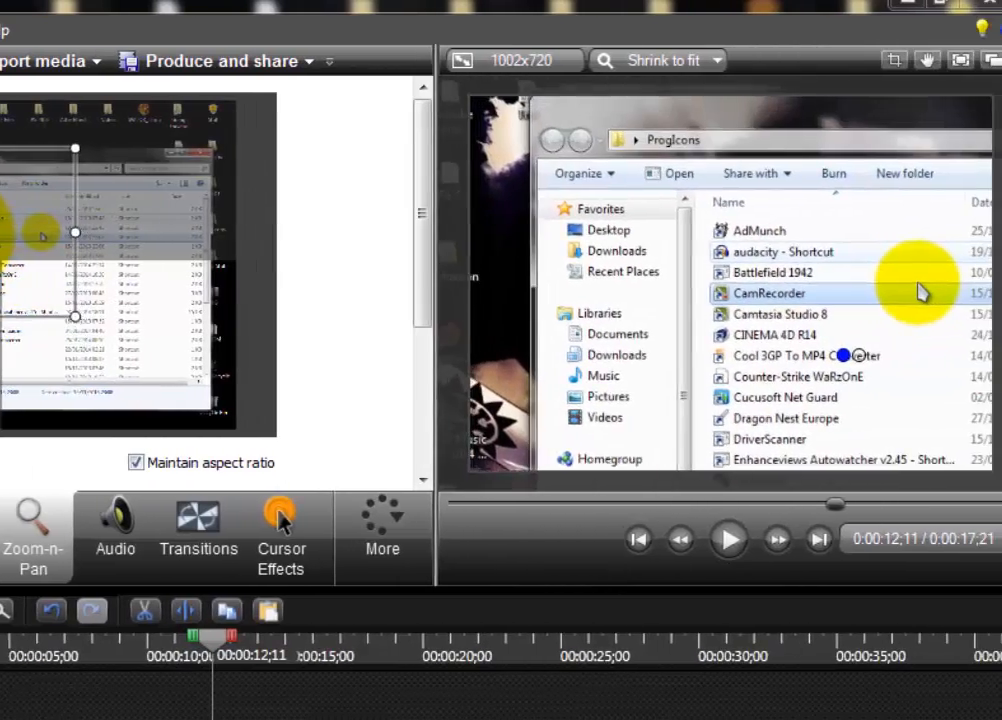
drag(28, 203, 72, 246)
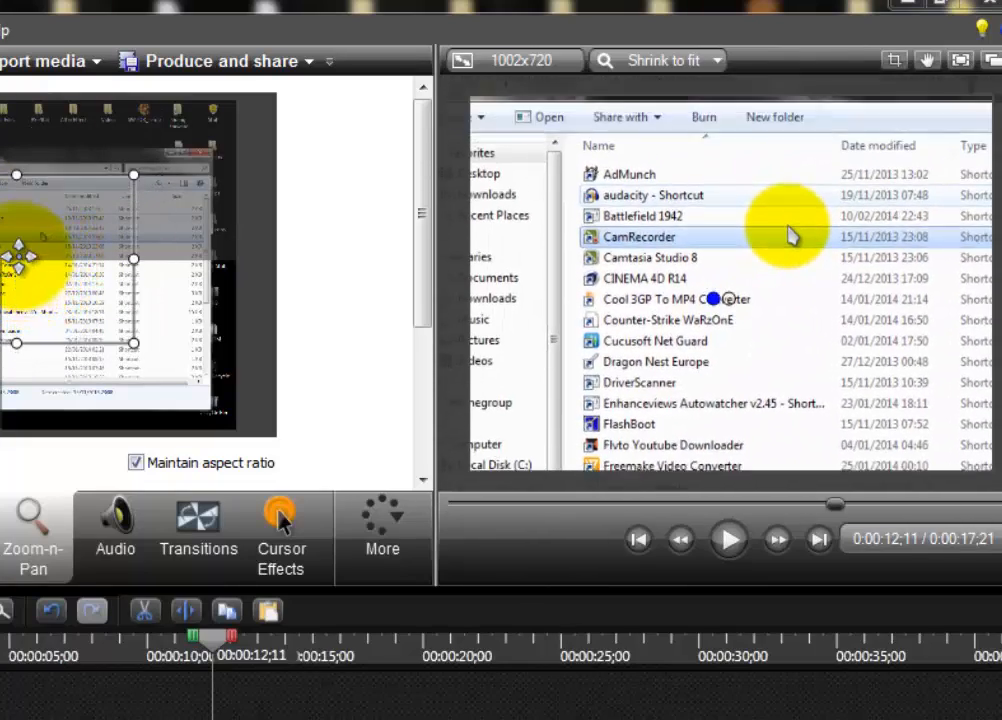
drag(19, 256, 39, 276)
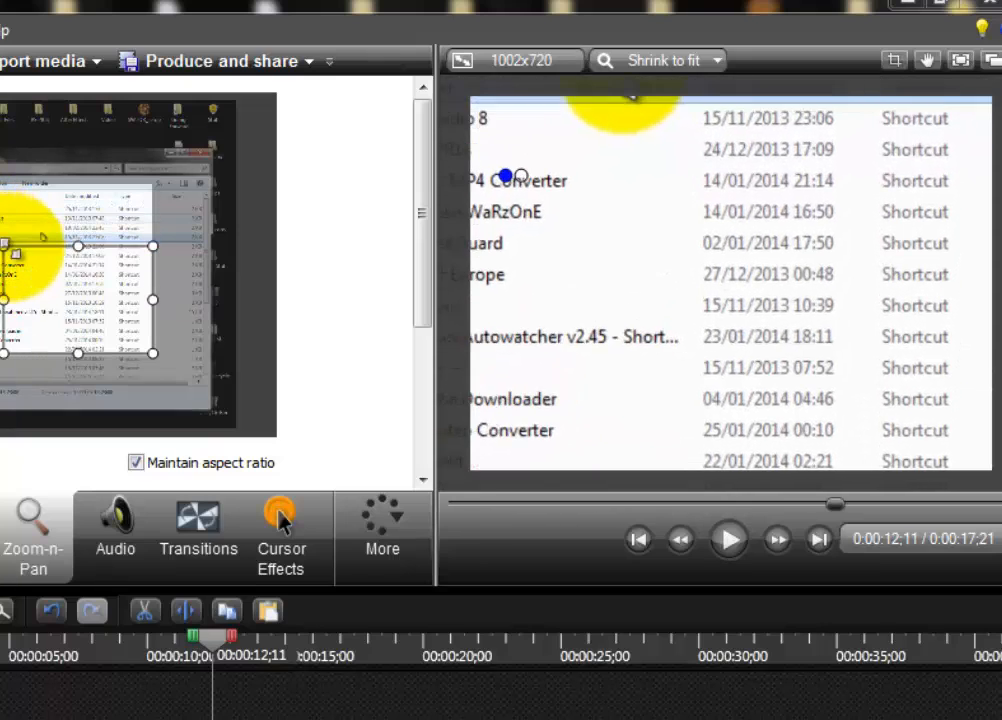
drag(32, 272, 0, 200)
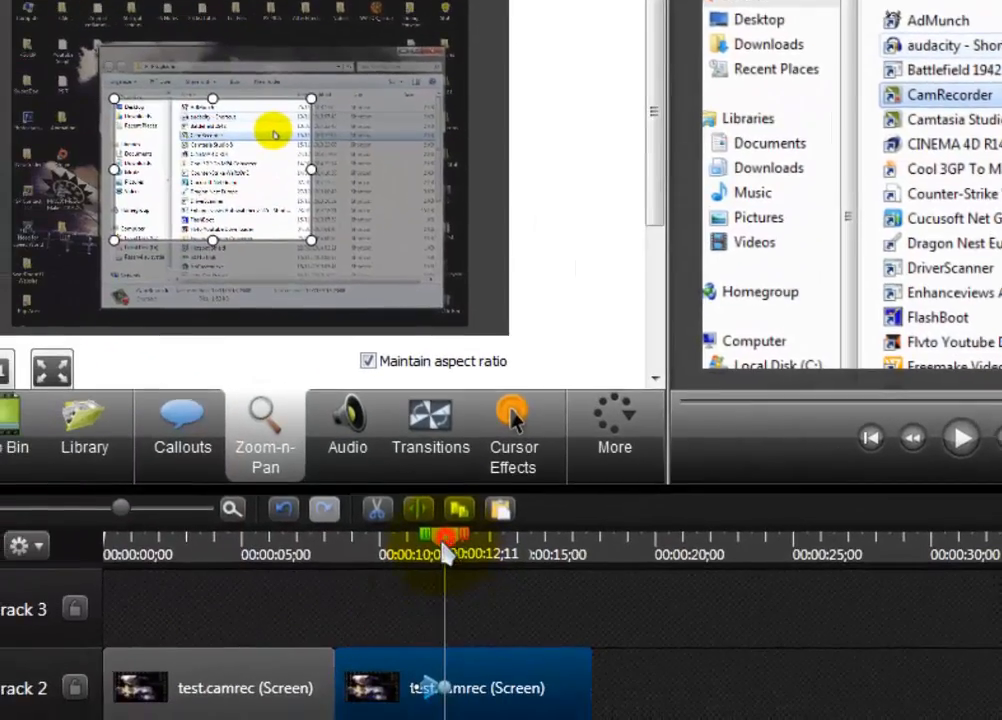
Step: Preview the zoom animation on the second clip in full screen, starting from 00:00:11;15
drag(445, 555, 421, 555)
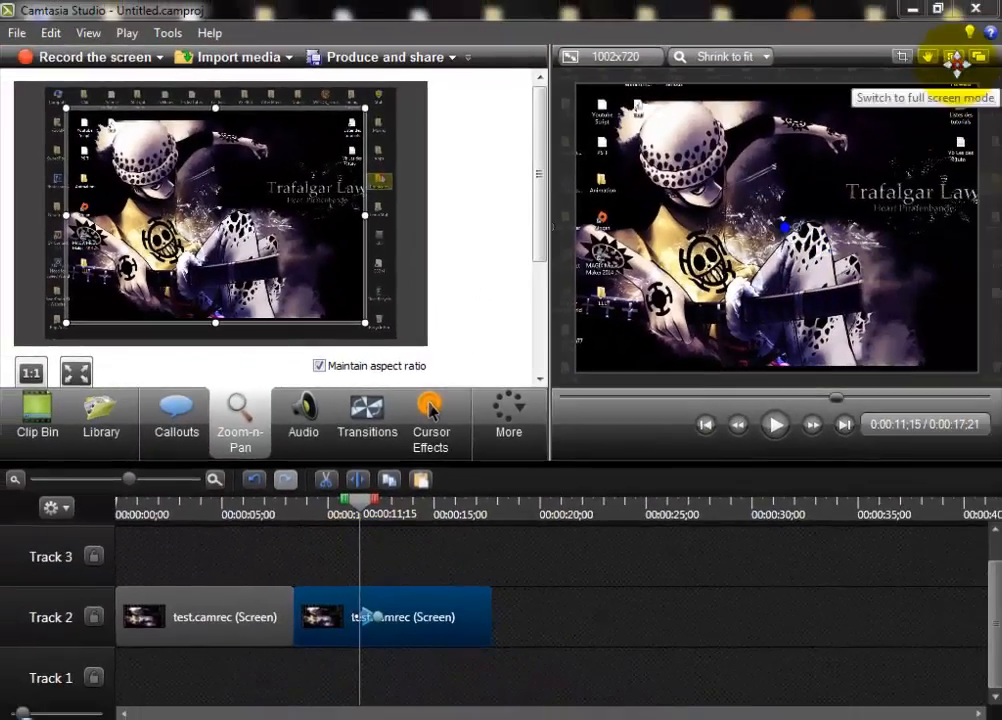
click(955, 62)
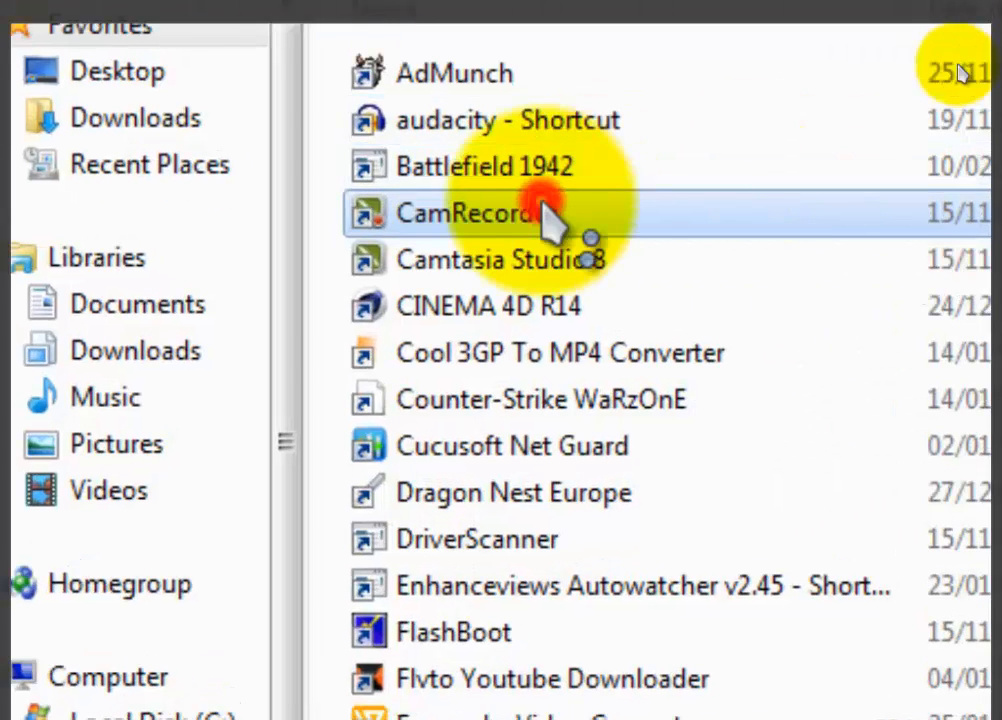
key(Escape)
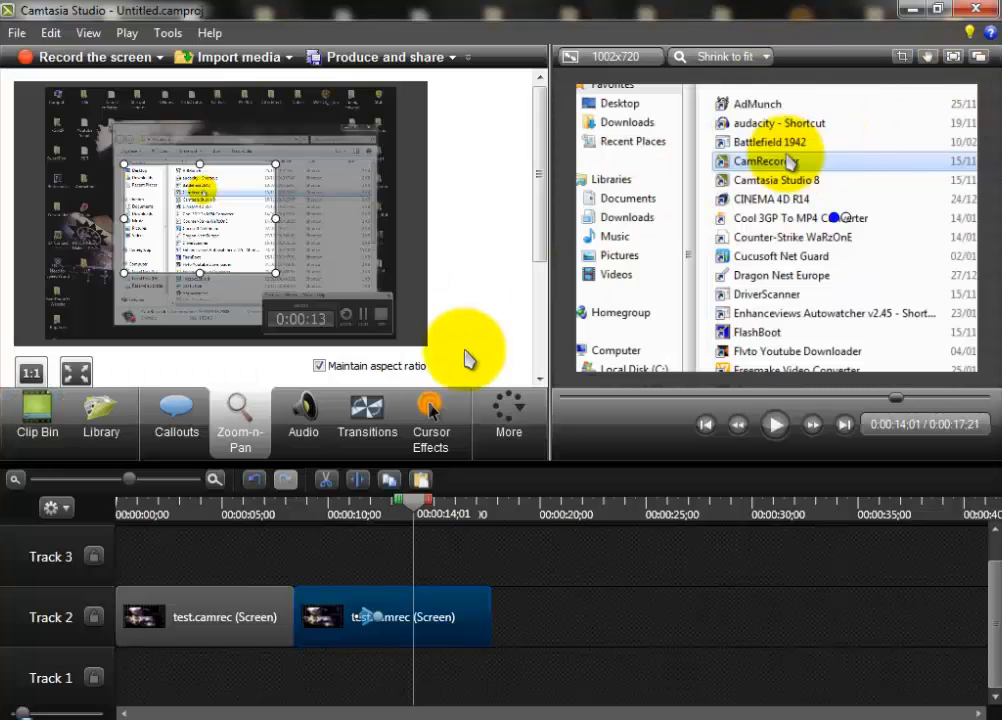
Step: Add a zoom-out to the full frame on the second clip at 00:00:13;29 and select its animation marker
mouse_move(405, 515)
mouse_down()
mouse_move(351, 518)
mouse_move(403, 522)
mouse_up()
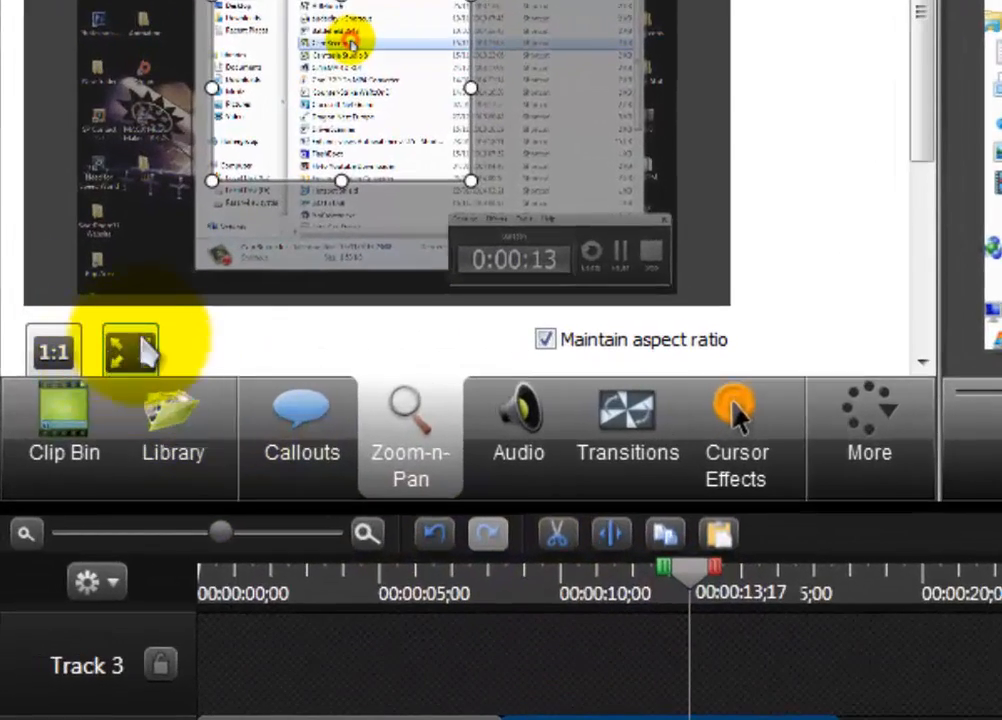
click(147, 355)
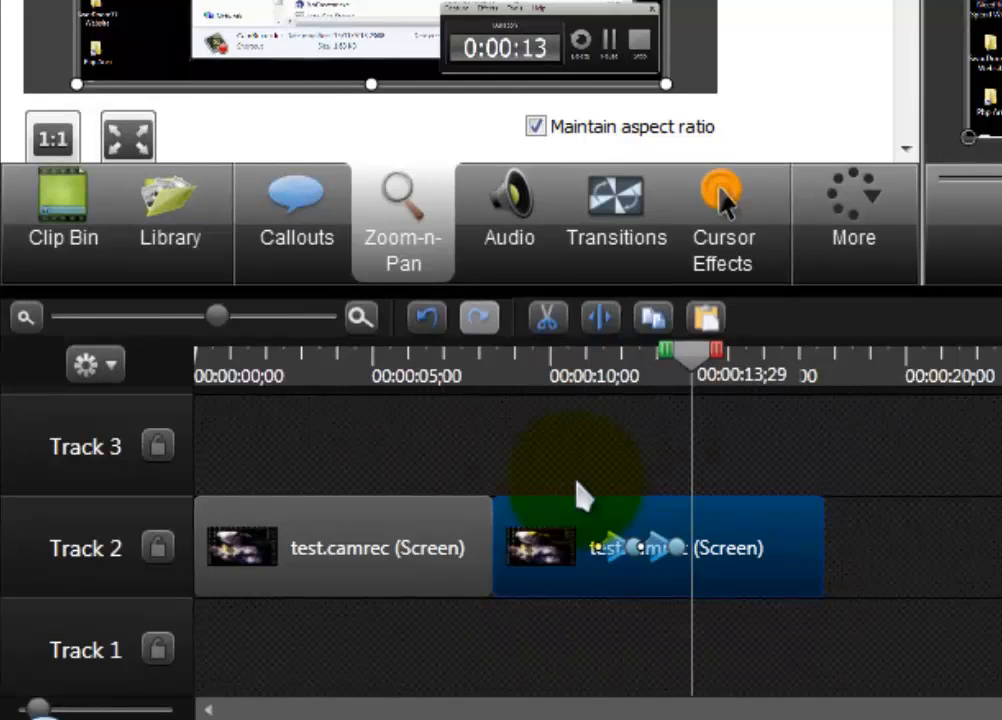
drag(636, 545, 650, 548)
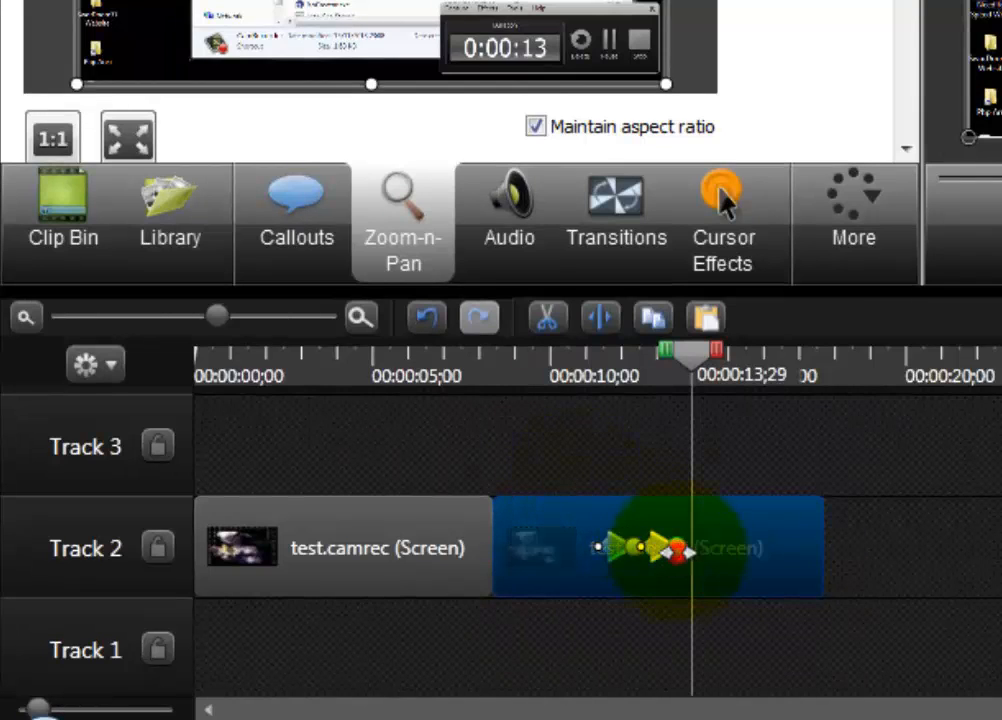
click(678, 552)
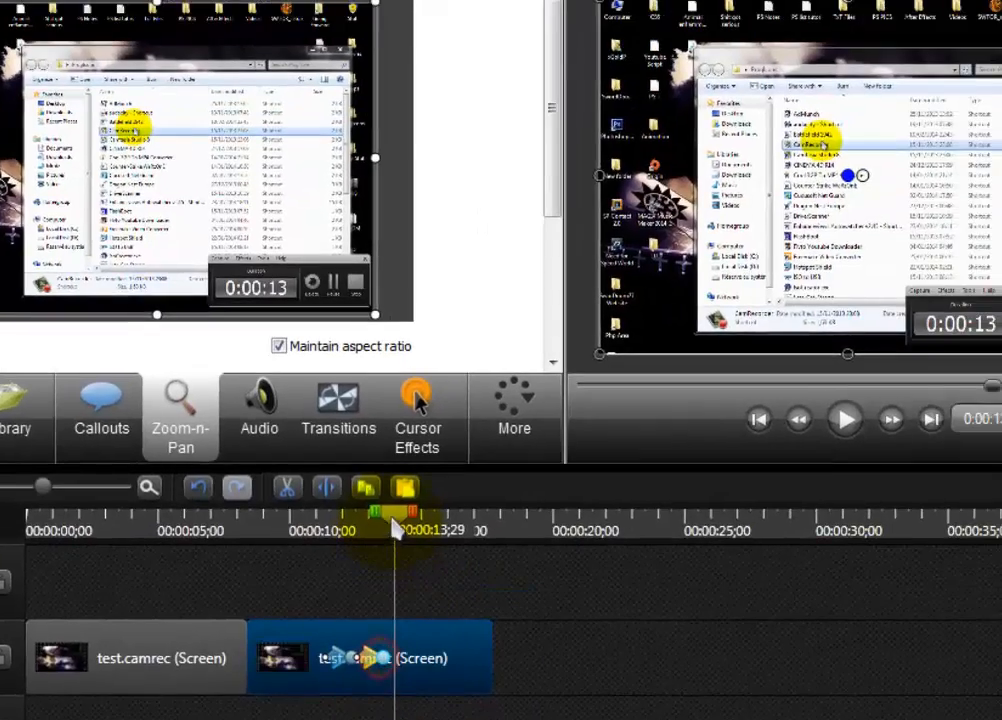
Step: Return the playhead to 00:00:11;11 and delete both zoom animations from the second clip
drag(692, 375, 641, 375)
drag(355, 528, 326, 533)
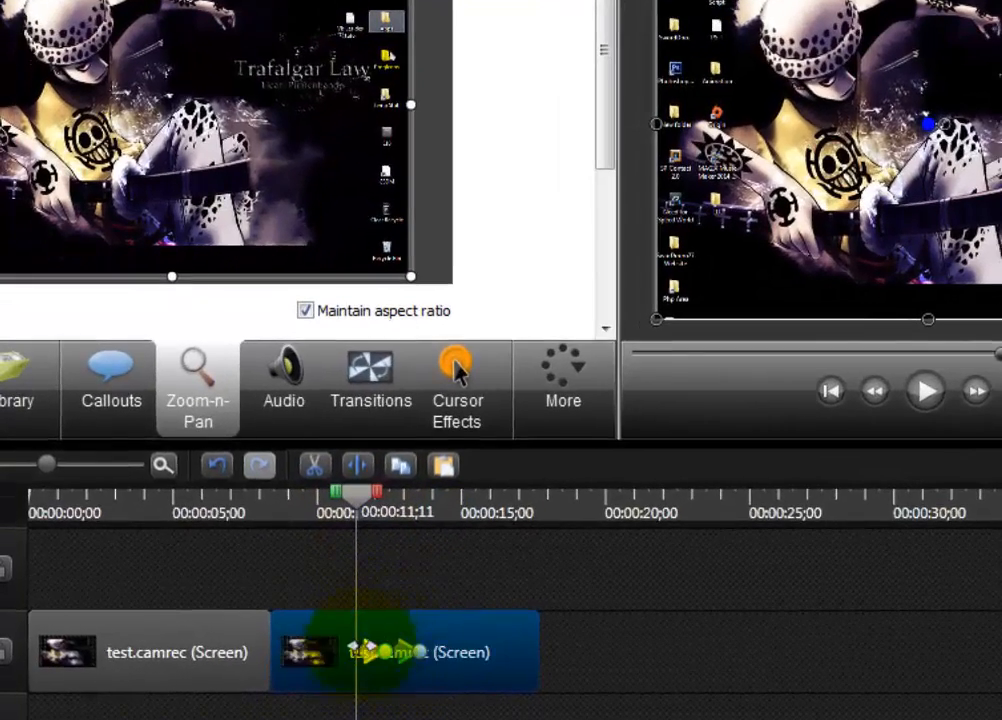
right_click(385, 650)
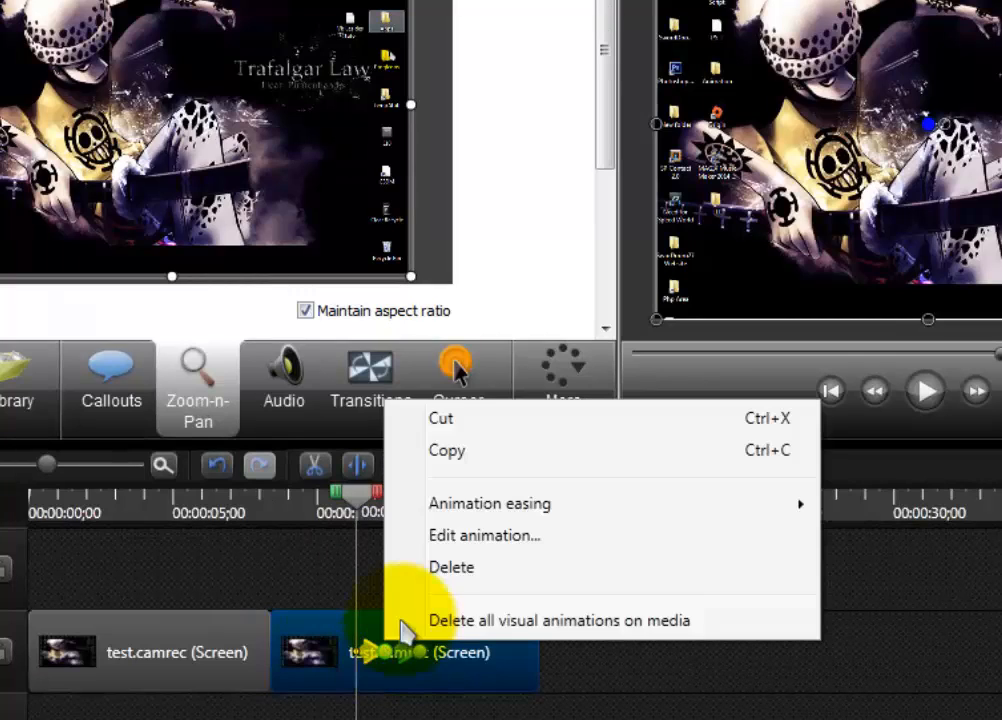
click(452, 567)
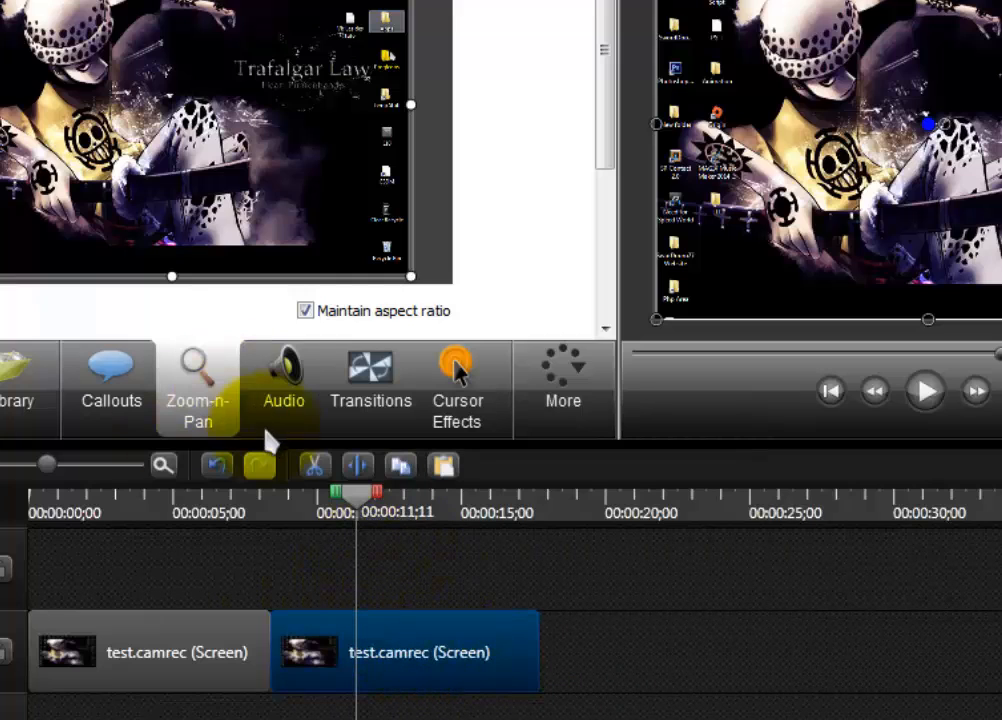
Step: Add a filled rounded rectangle callout at 00:00:03;10 and look through the full gallery of callout shapes
drag(355, 493, 366, 522)
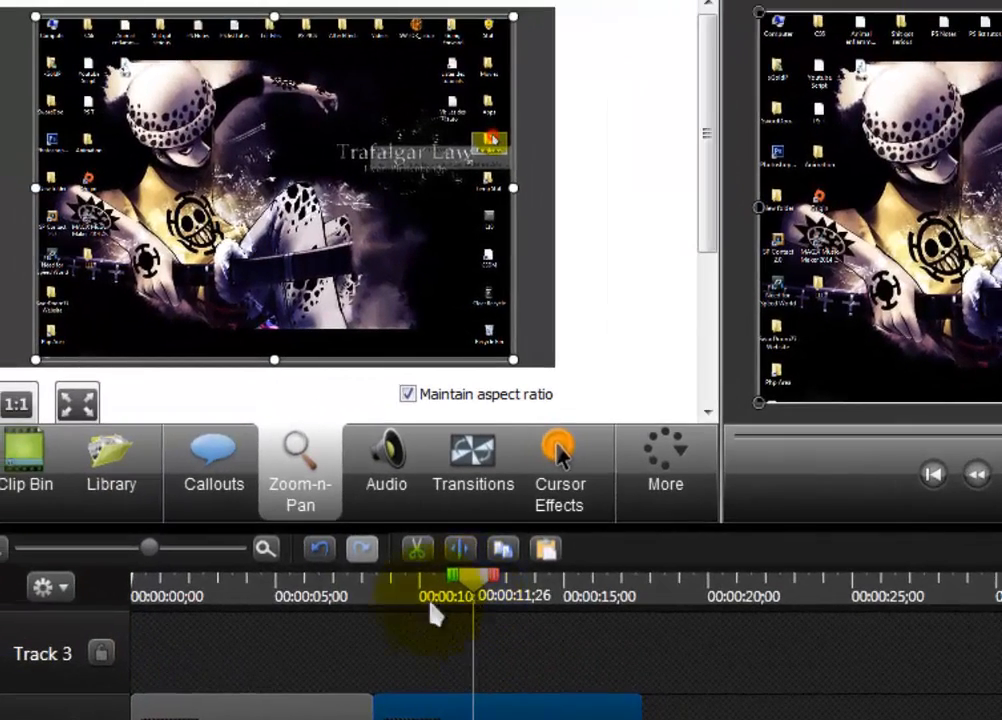
click(210, 465)
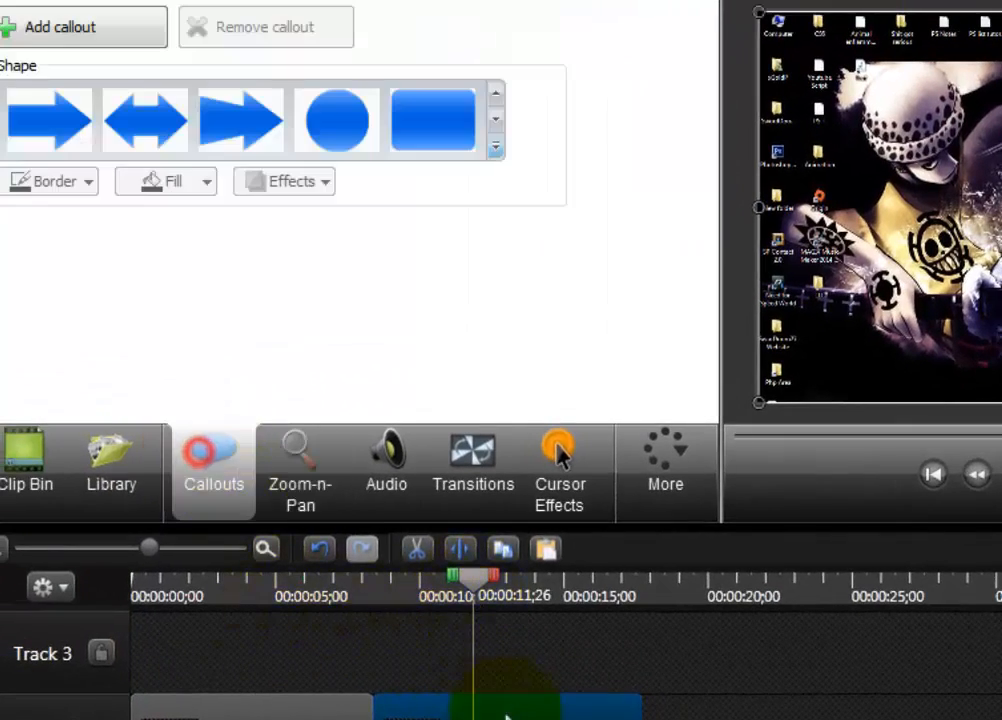
drag(470, 578, 296, 580)
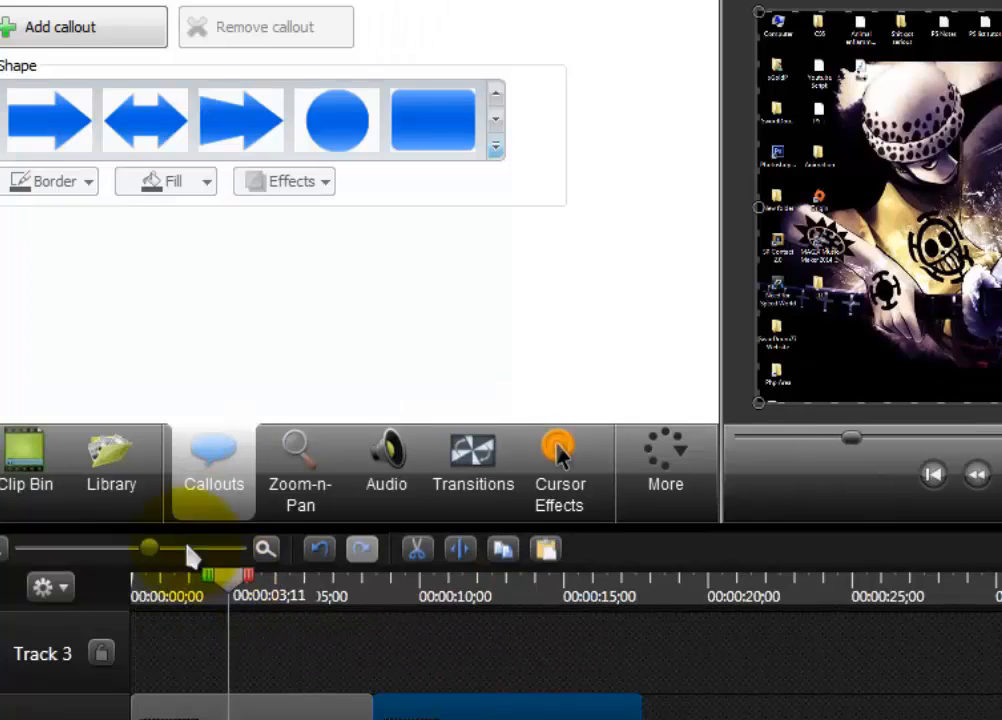
click(207, 460)
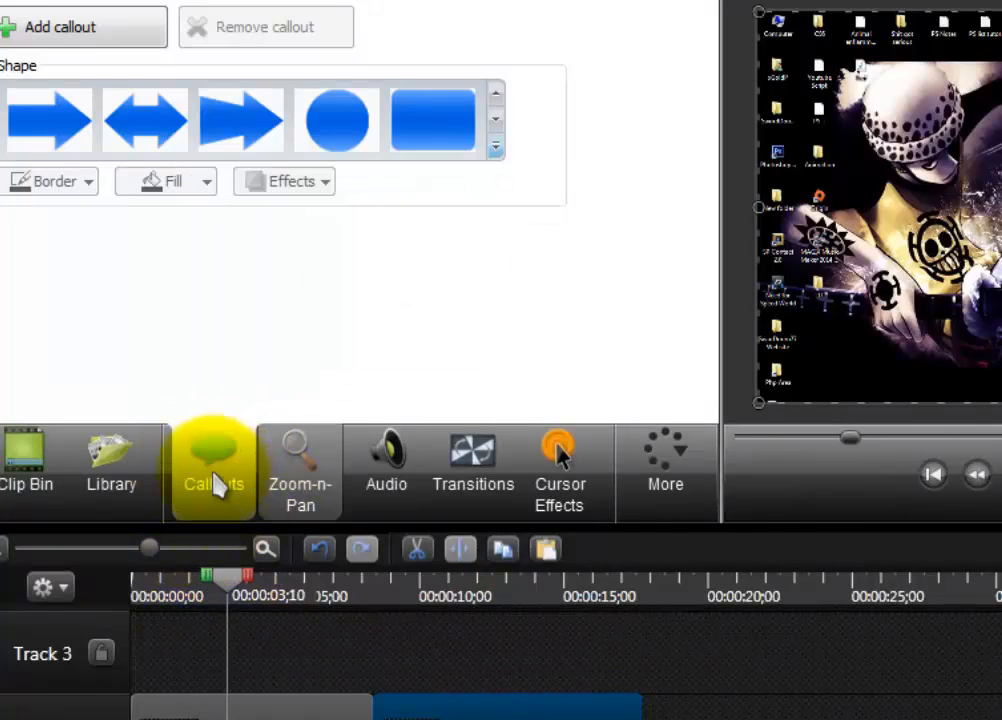
click(655, 482)
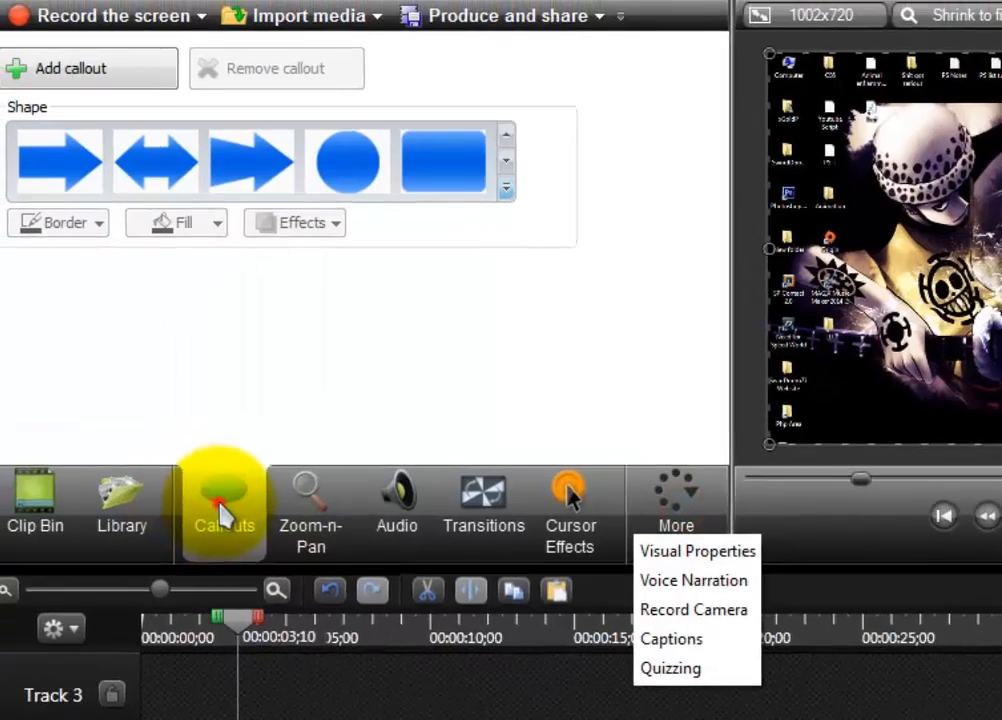
click(222, 515)
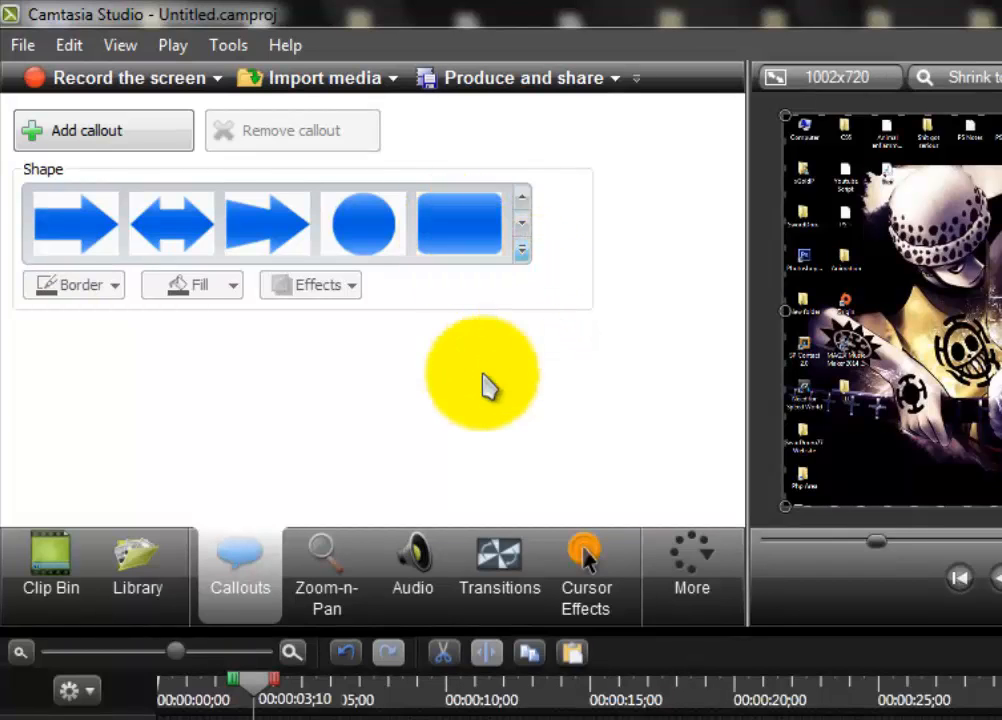
click(459, 240)
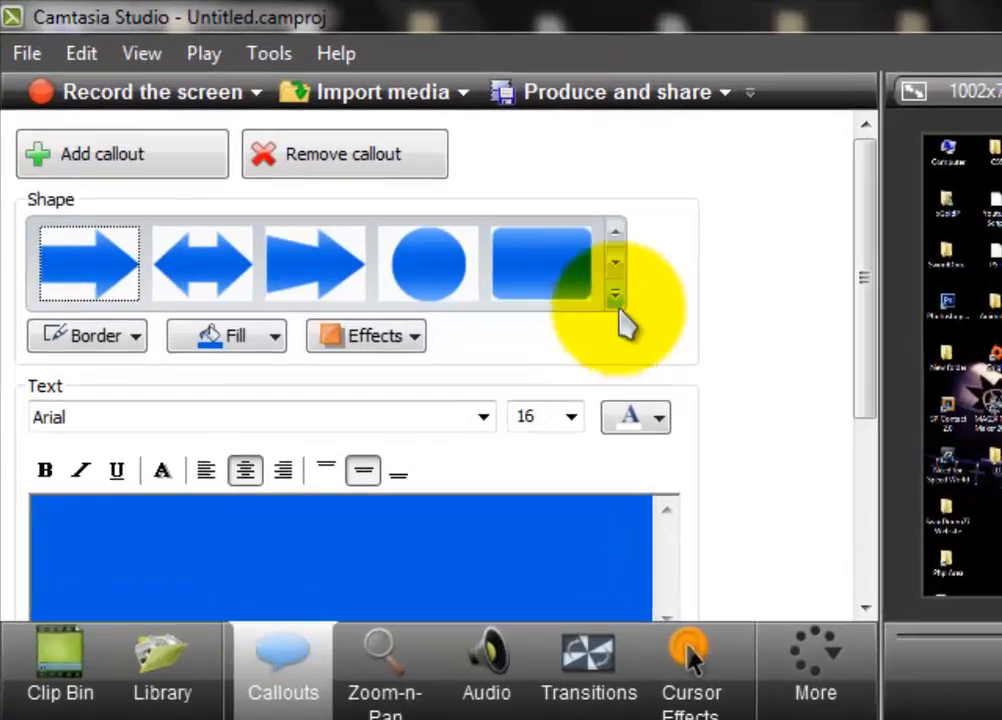
click(614, 296)
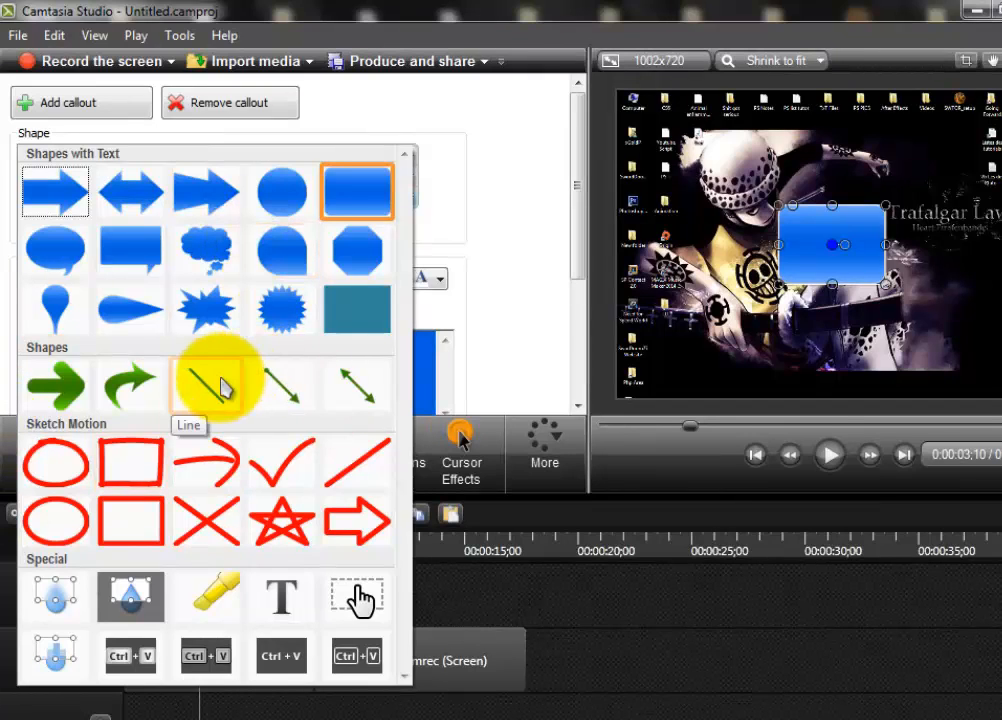
click(545, 266)
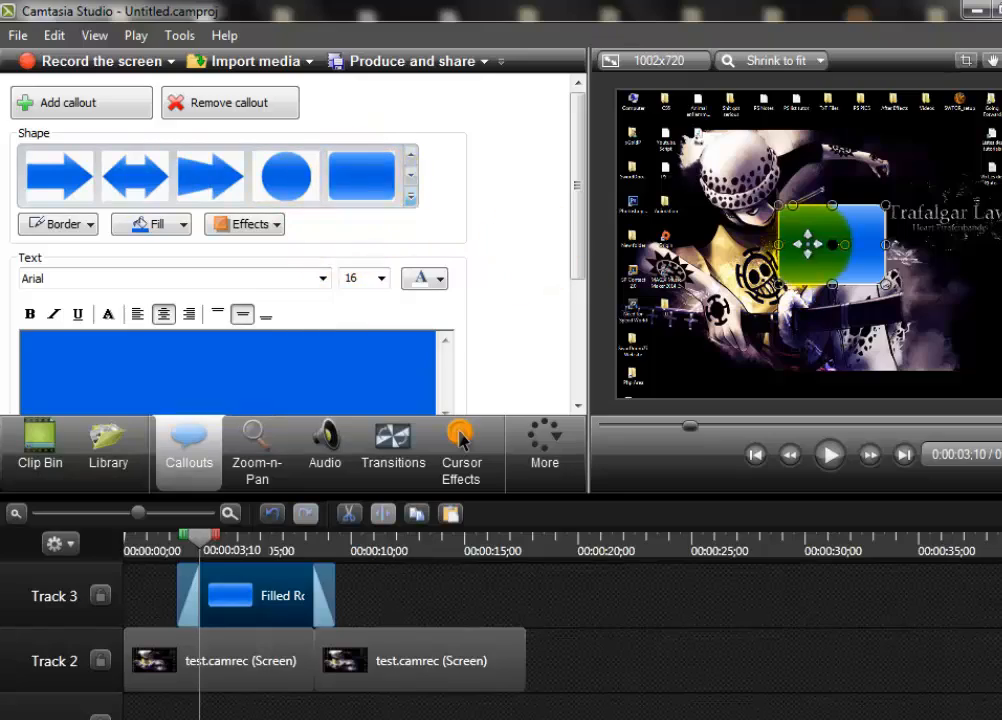
Step: Enlarge the rounded rectangle callout, widening it and raising its height, and position it around the middle of the canvas
drag(843, 257, 809, 256)
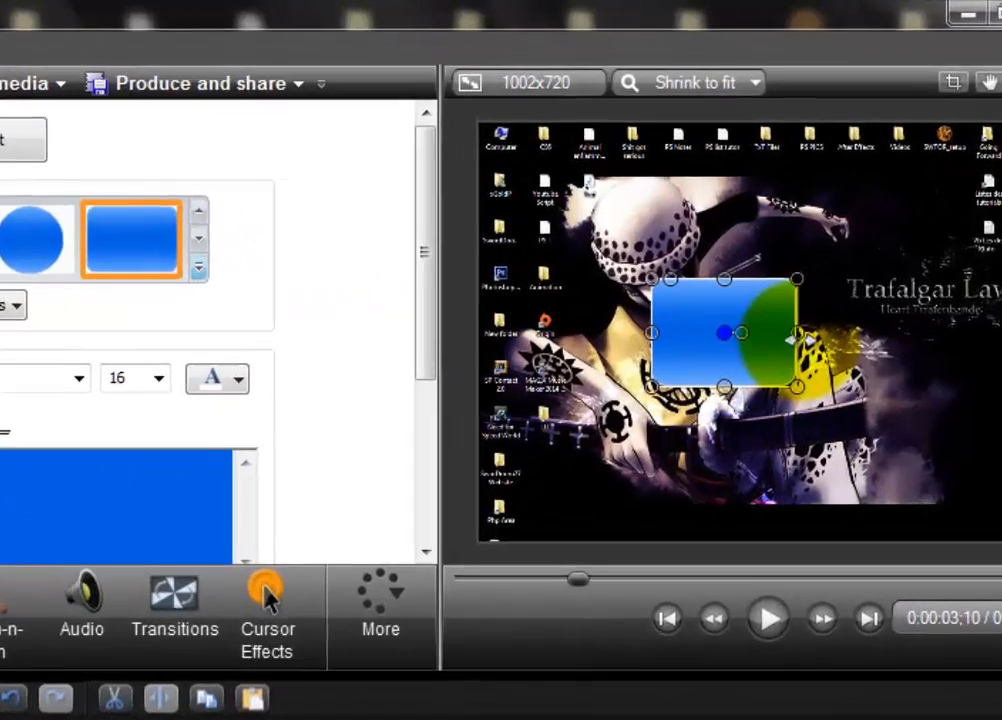
drag(793, 338, 901, 336)
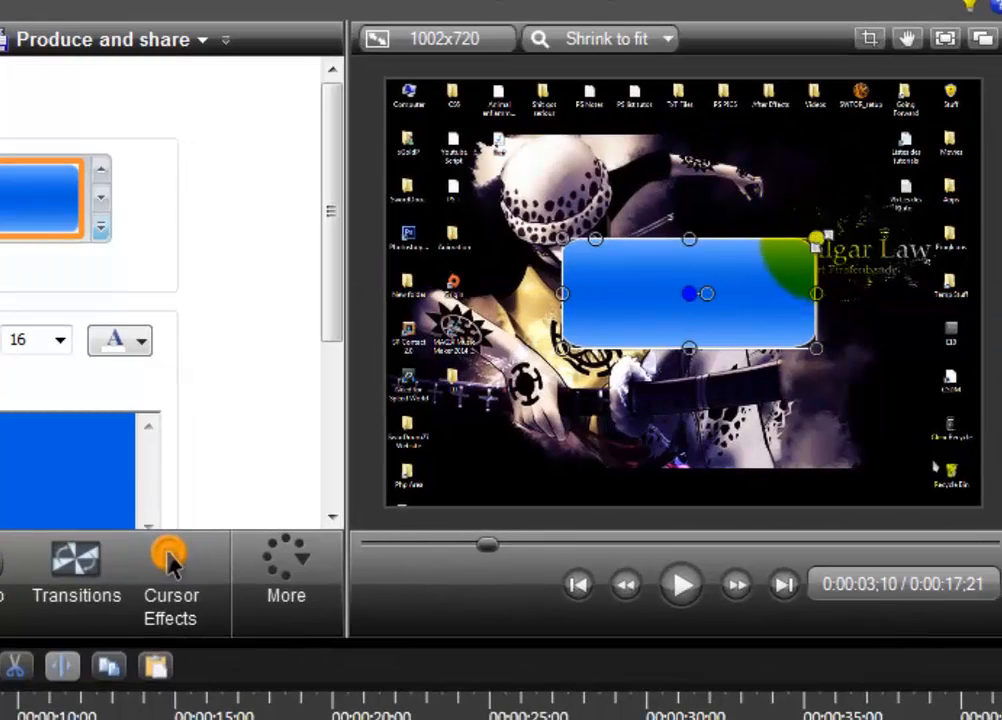
drag(815, 240, 861, 197)
drag(787, 250, 766, 314)
Step: Enter the text "Salut" in the rounded rectangle callout
click(161, 427)
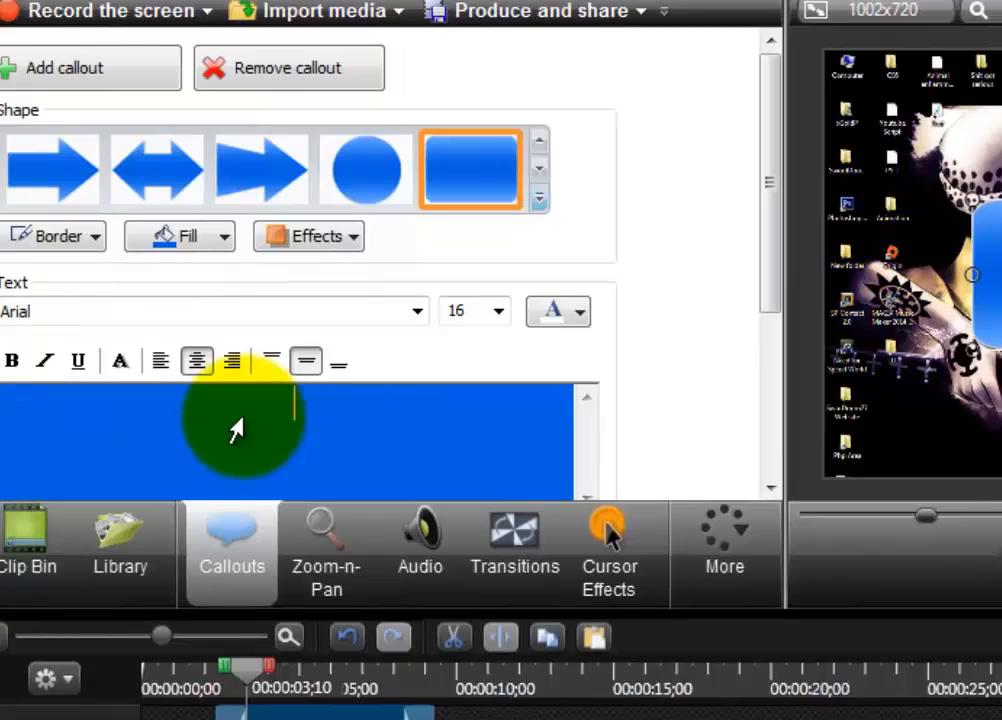
double_click(238, 422)
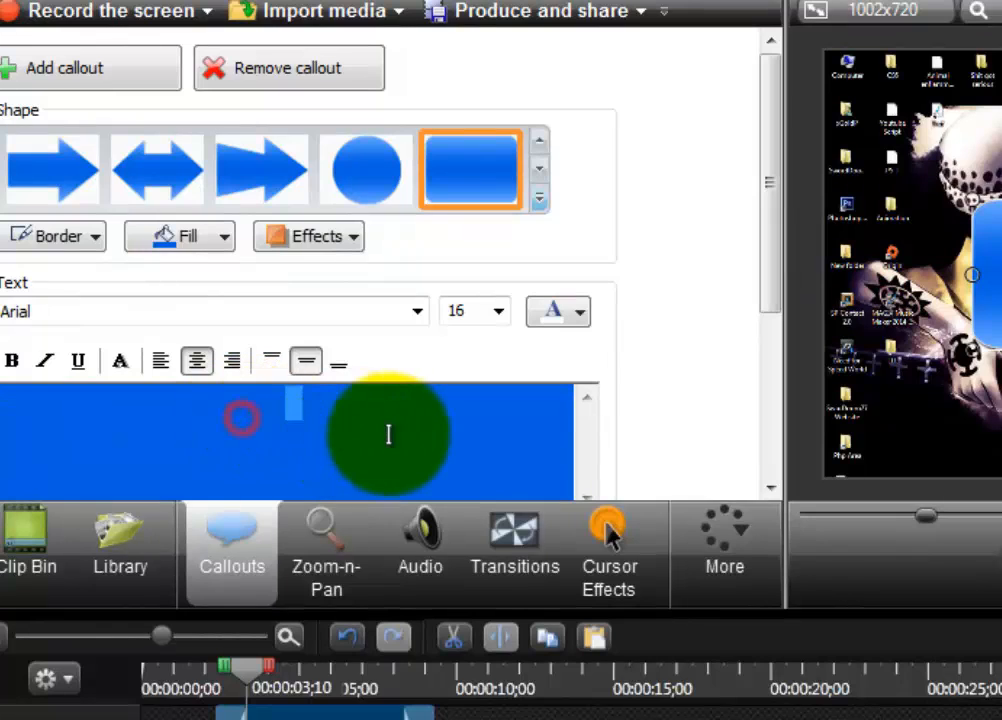
click(367, 424)
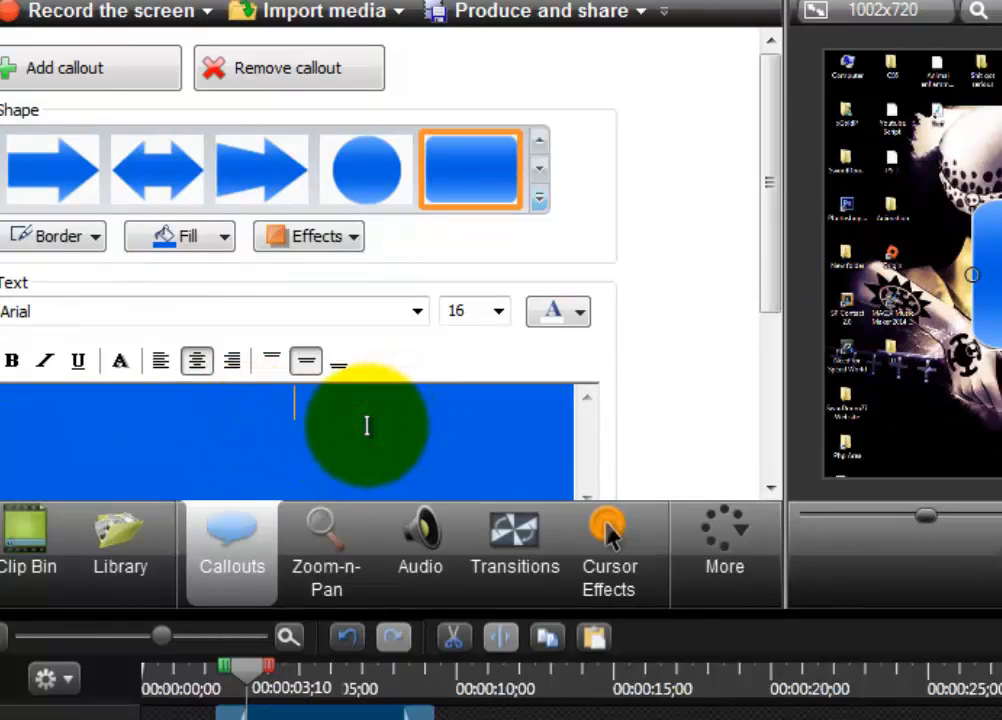
text(Salut)
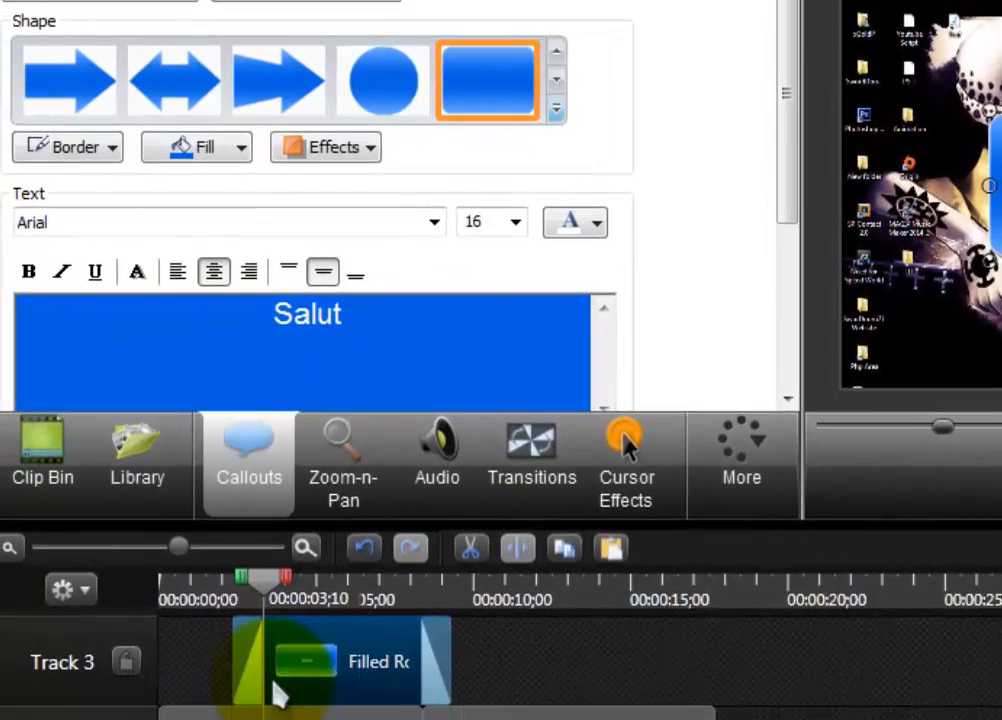
click(554, 590)
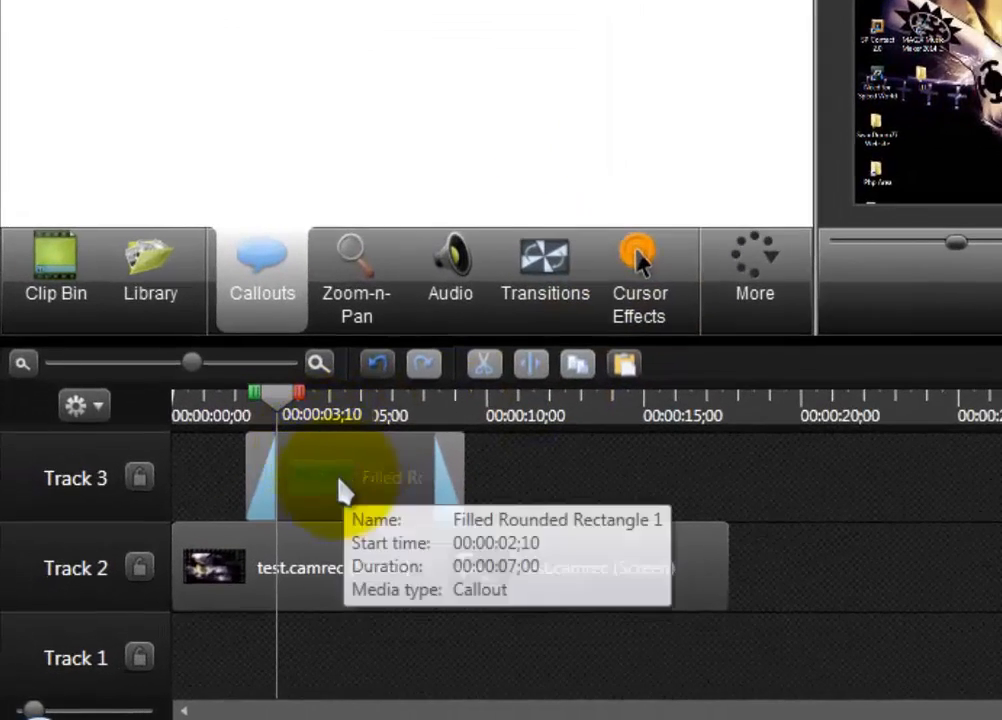
click(286, 495)
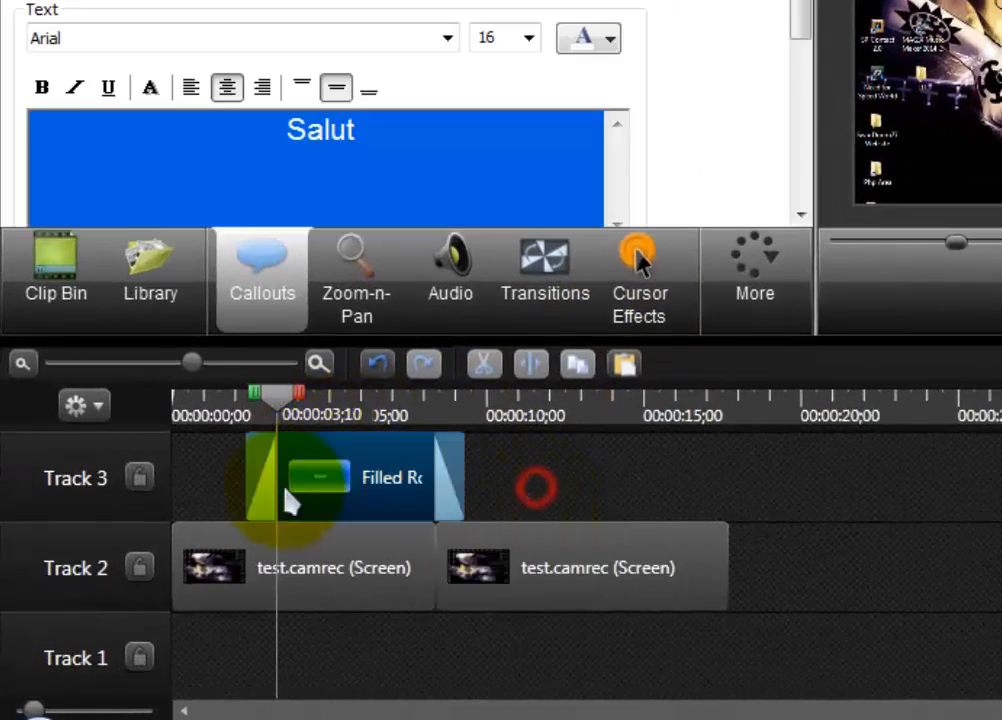
click(588, 498)
click(145, 275)
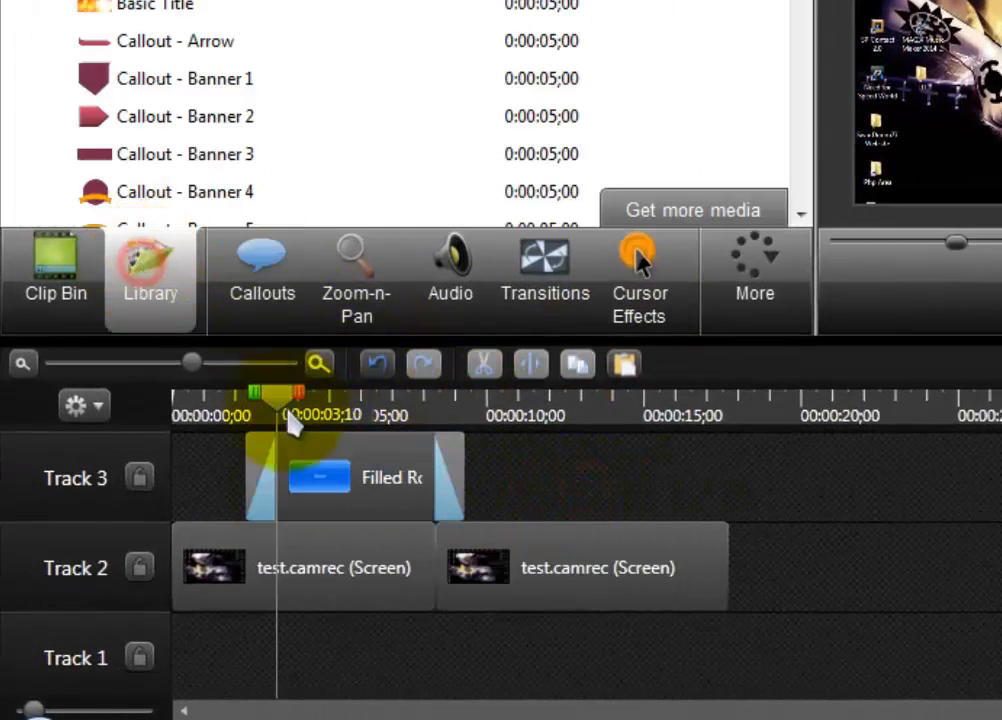
Step: Reselect the callout on Track 3 and change its text to "Salut tout le monde"
click(338, 476)
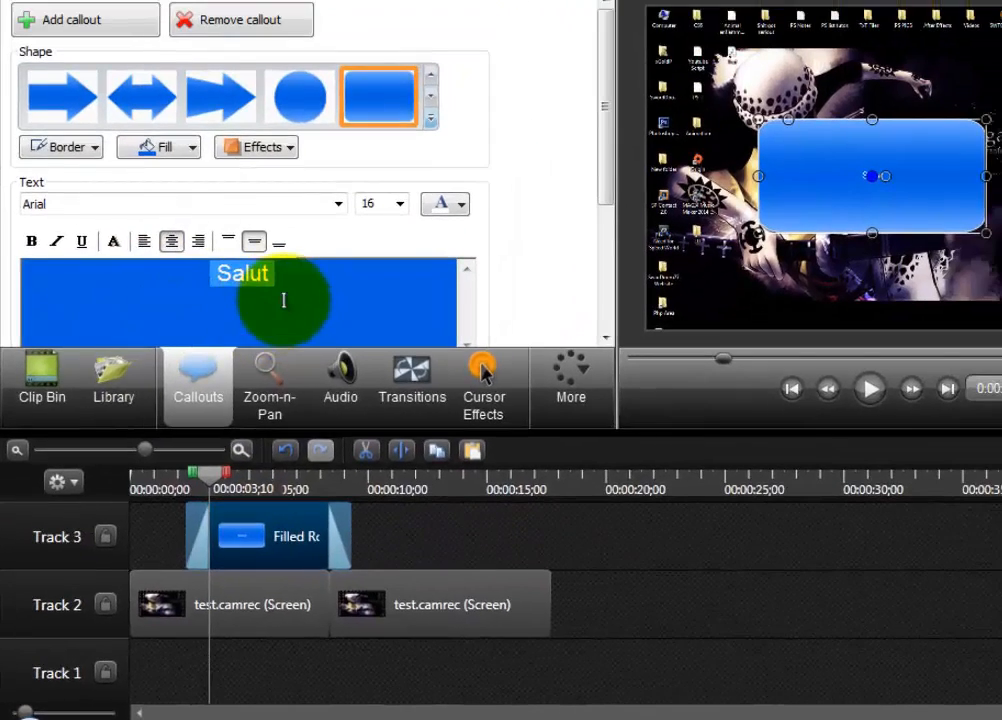
click(284, 300)
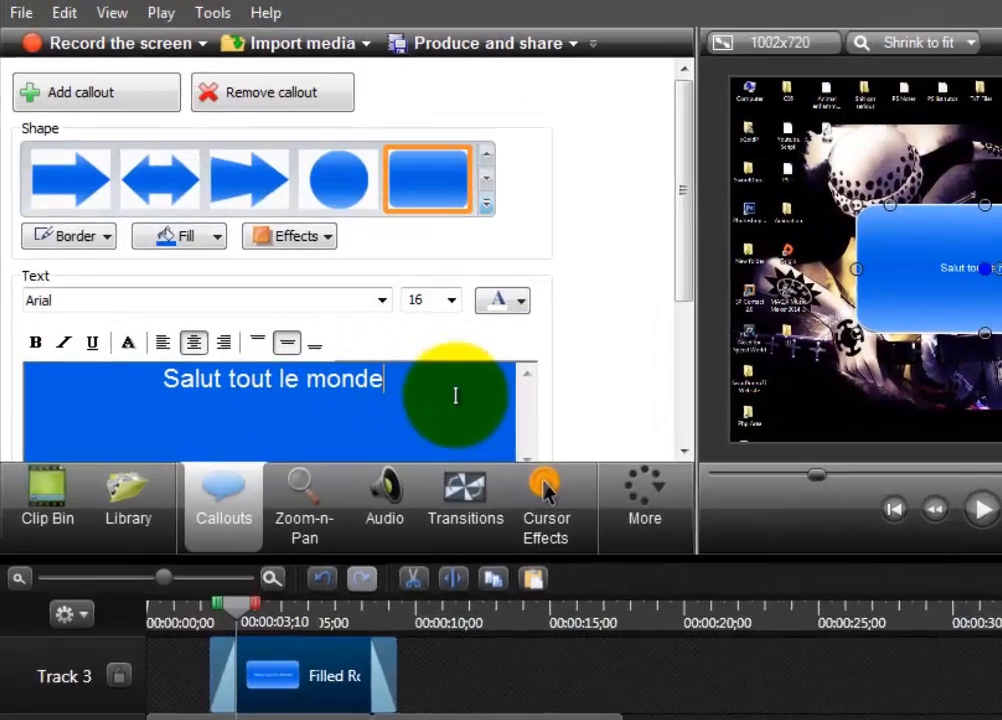
drag(370, 273, 104, 283)
click(476, 470)
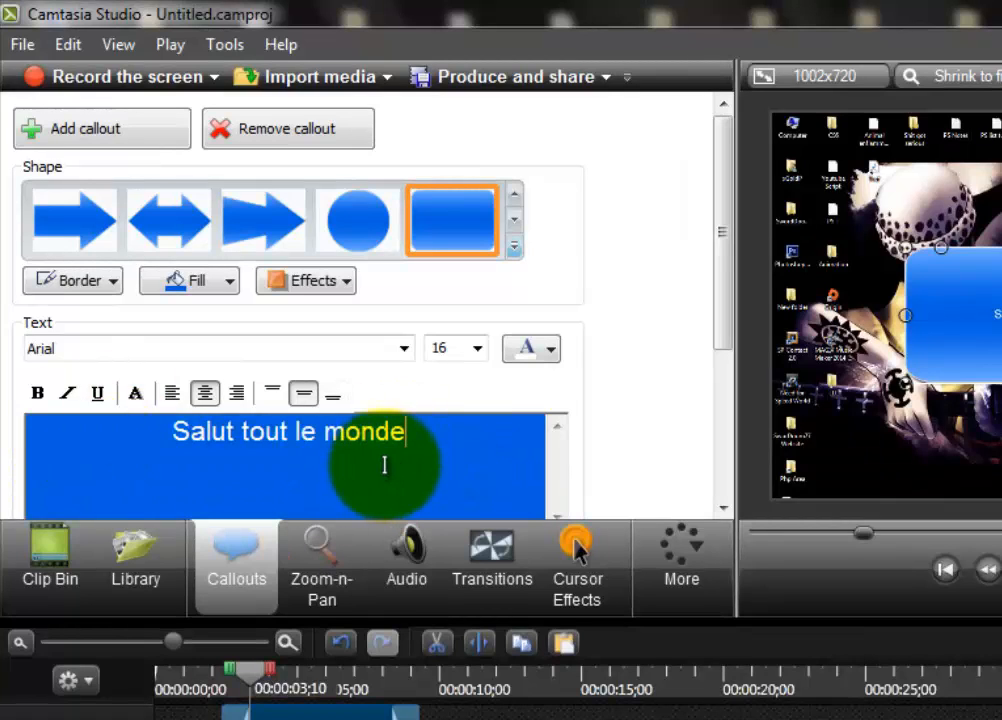
Step: Set the font size of the entire callout text to 48
key(ctrl+a)
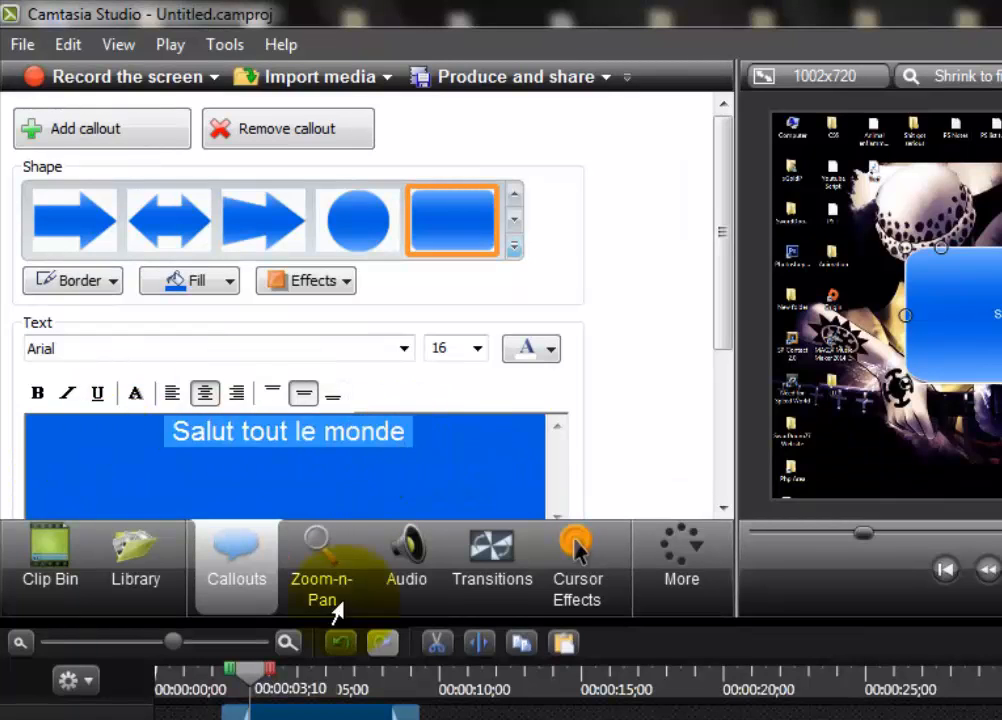
click(484, 350)
click(458, 612)
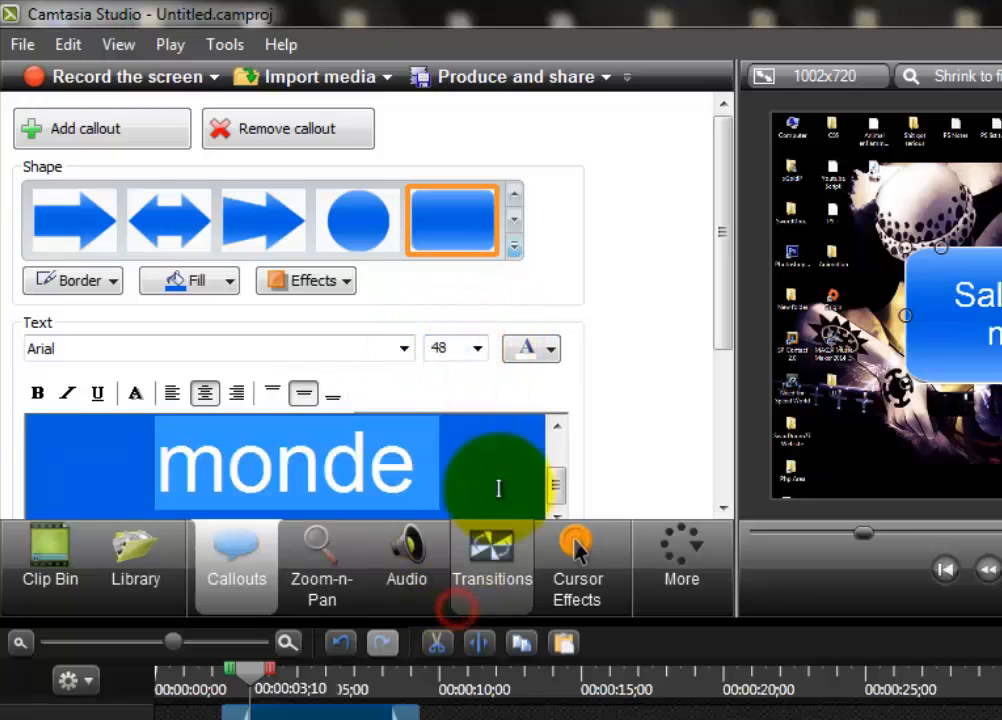
click(478, 349)
click(478, 349)
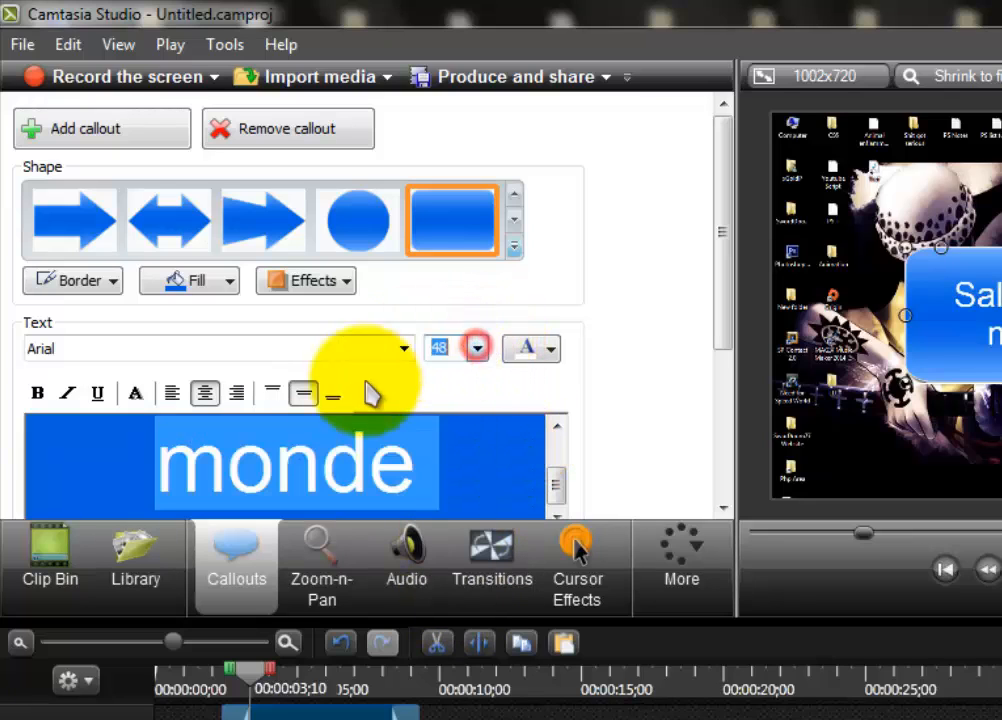
Step: Try bold, italic and underline on the callout text, keeping only italic
click(38, 393)
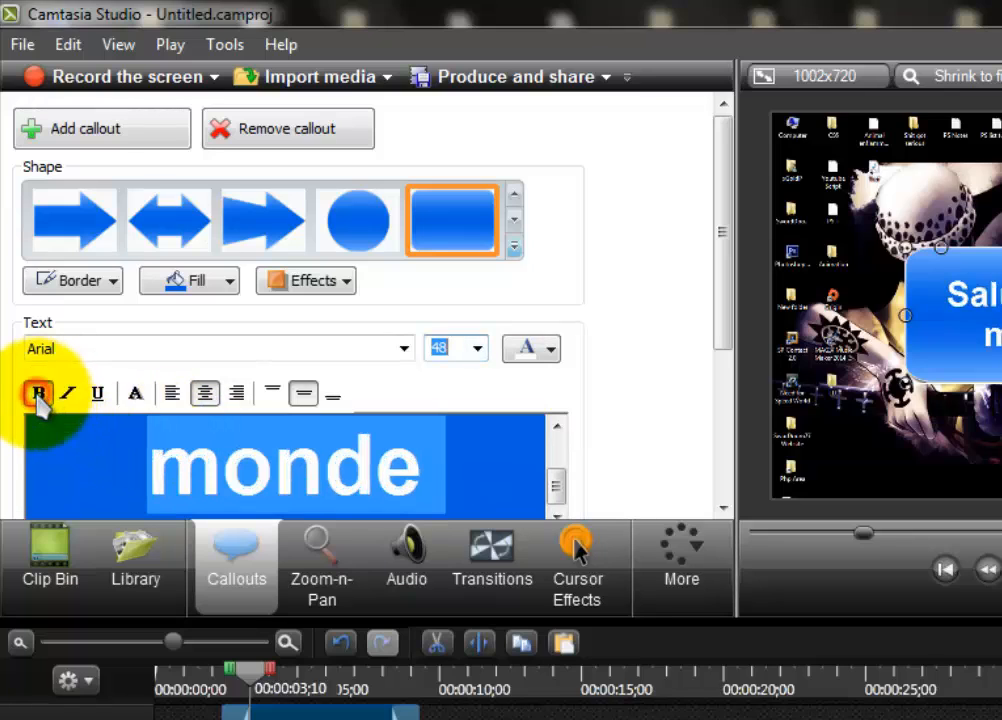
click(74, 394)
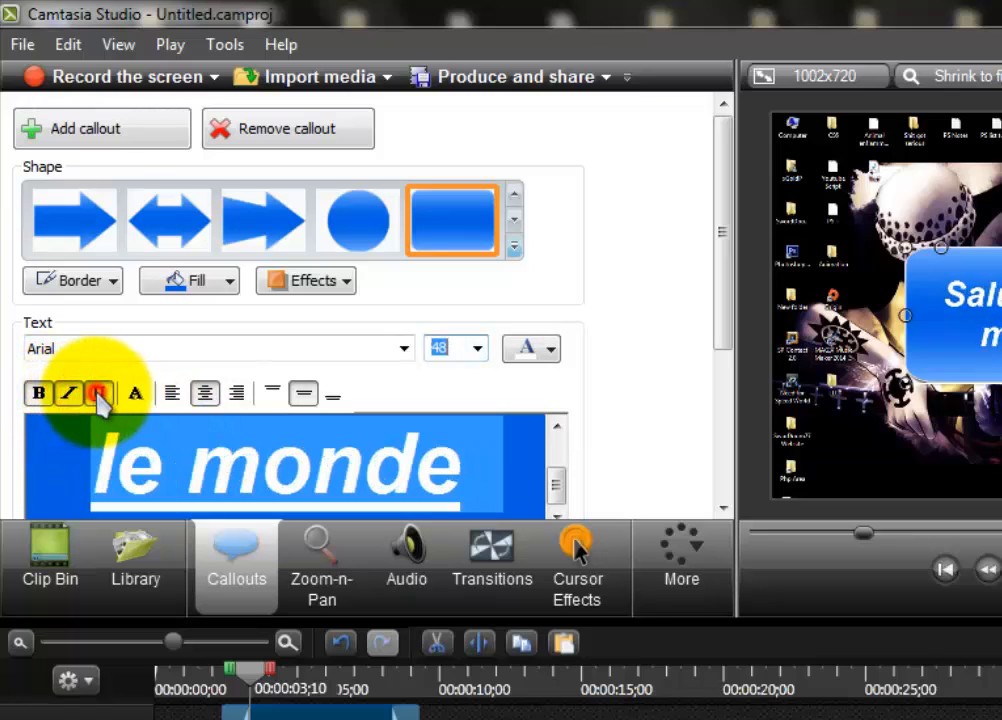
click(40, 393)
Step: Change the font of the selected callout text to Bastion
click(405, 348)
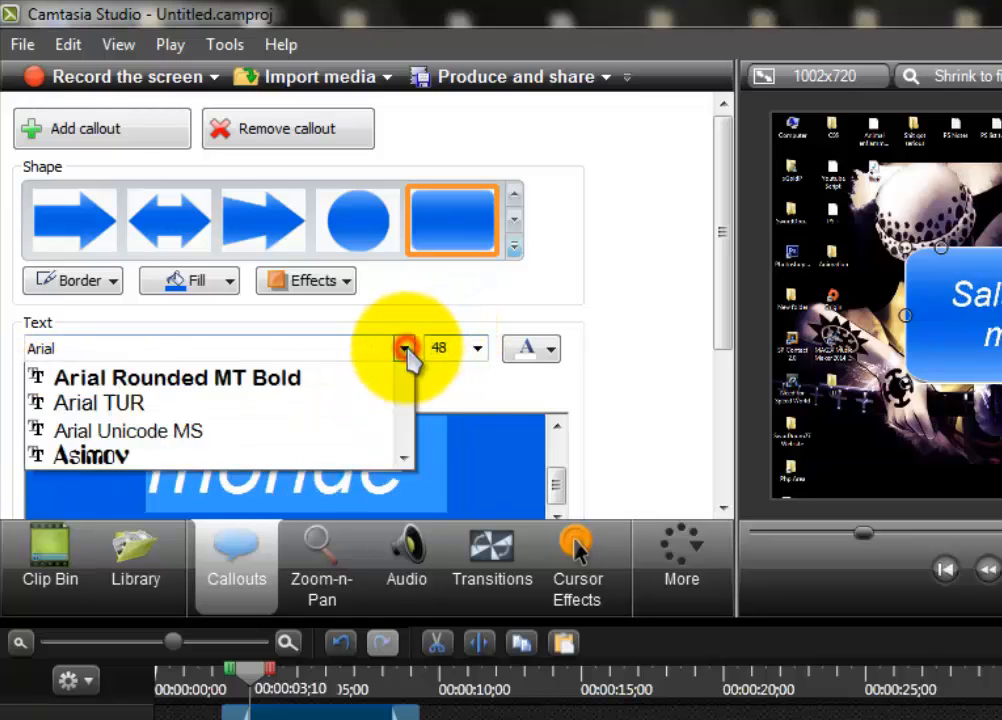
scroll(250, 530, down, 5)
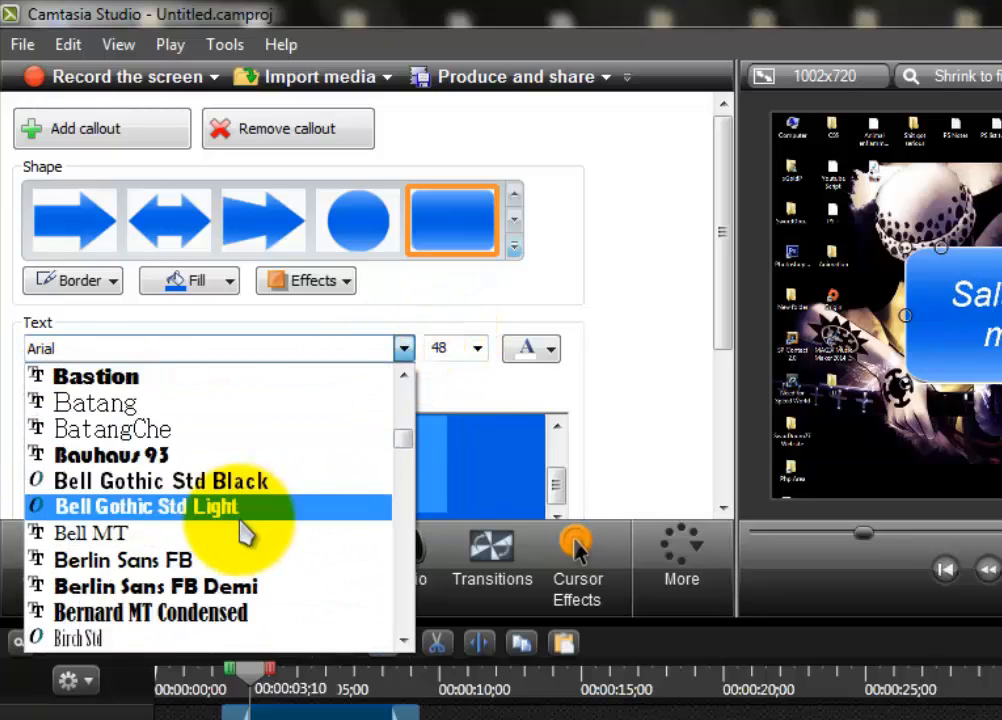
click(175, 378)
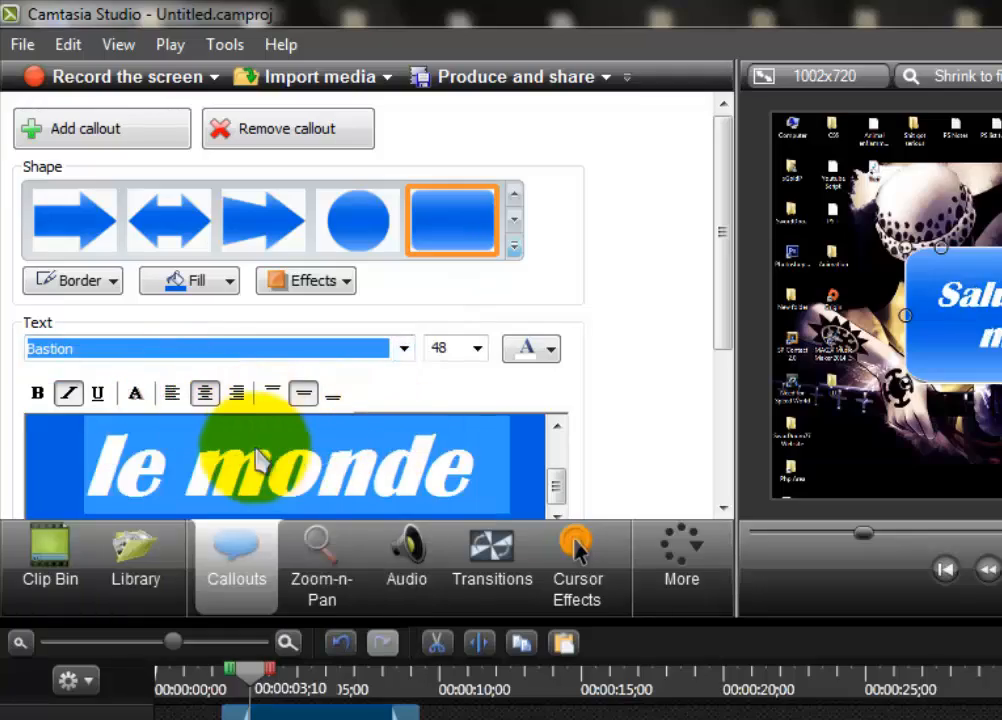
click(468, 455)
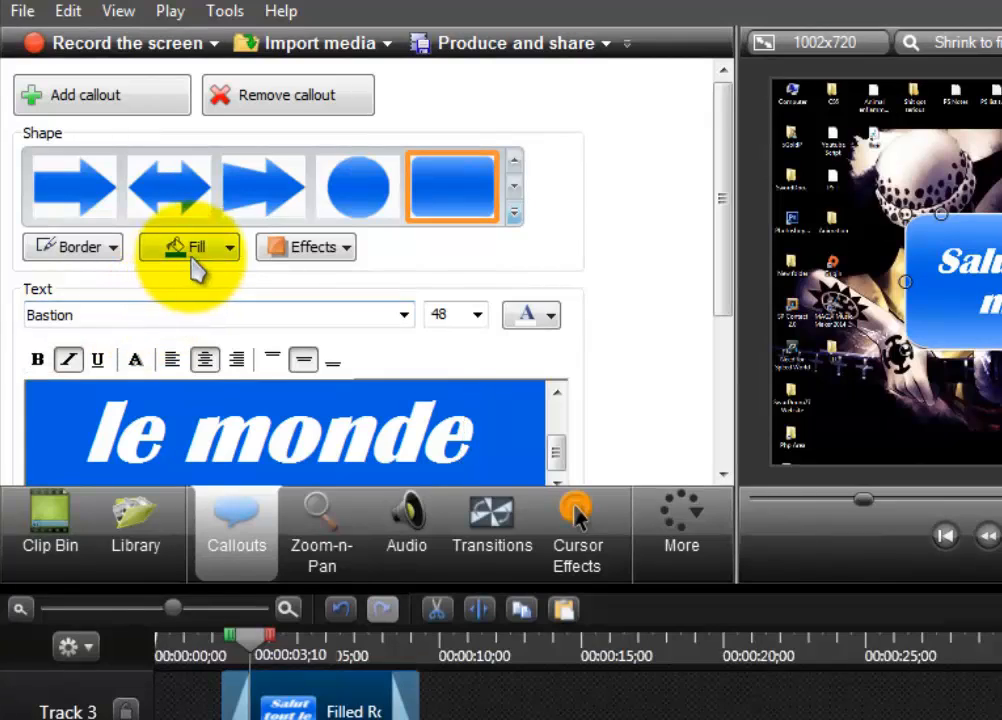
Step: Try black as the callout's fill colour and settle on orange
click(197, 253)
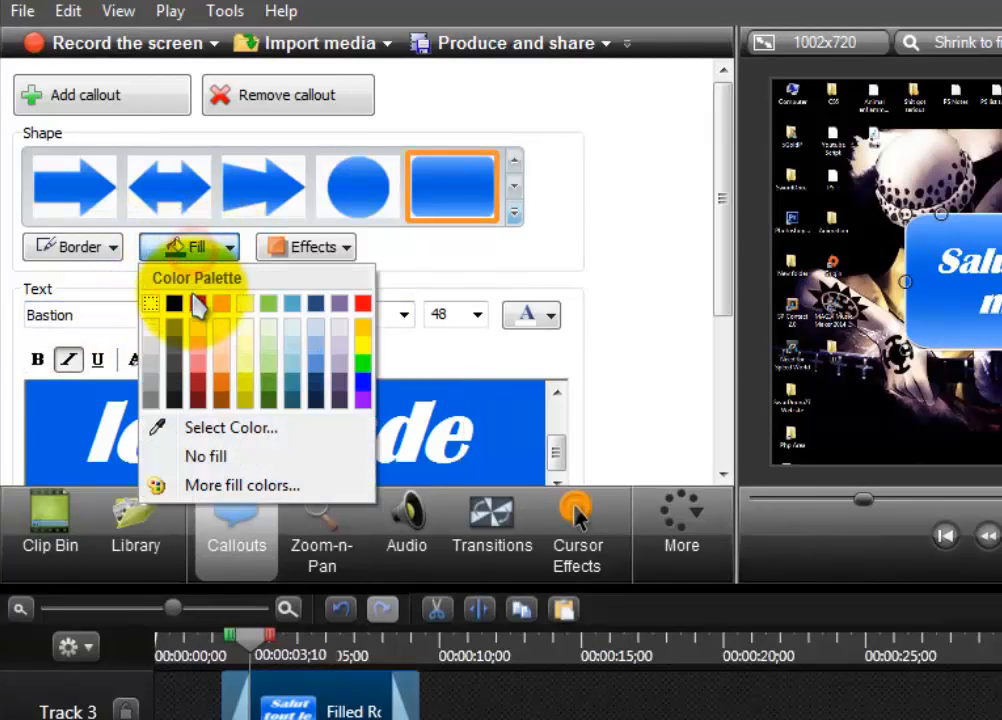
click(176, 305)
click(228, 249)
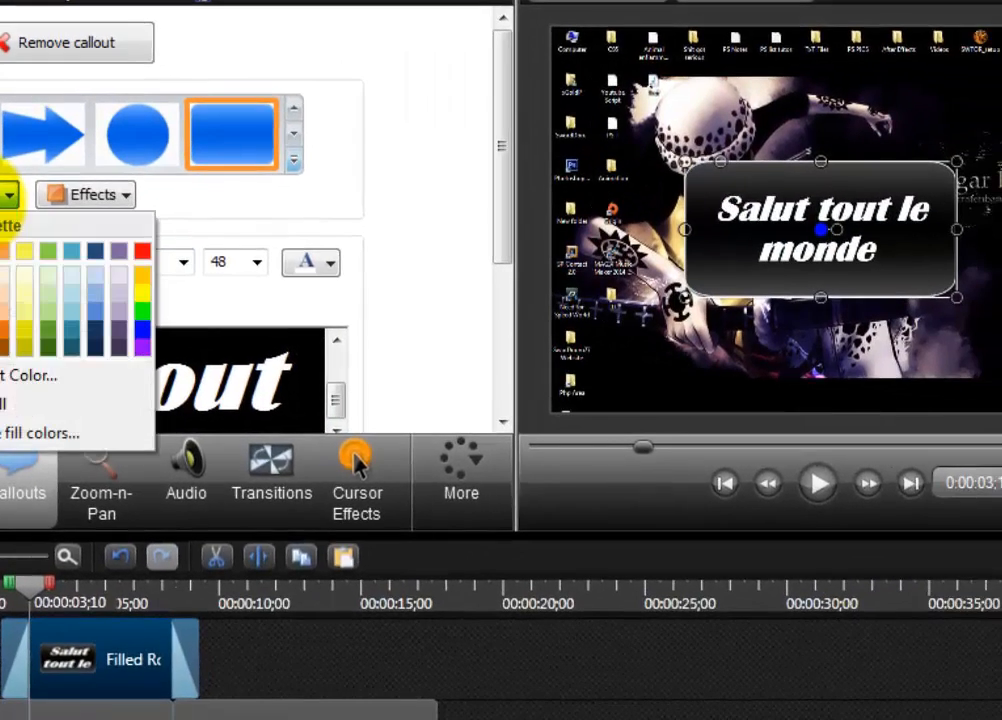
click(6, 335)
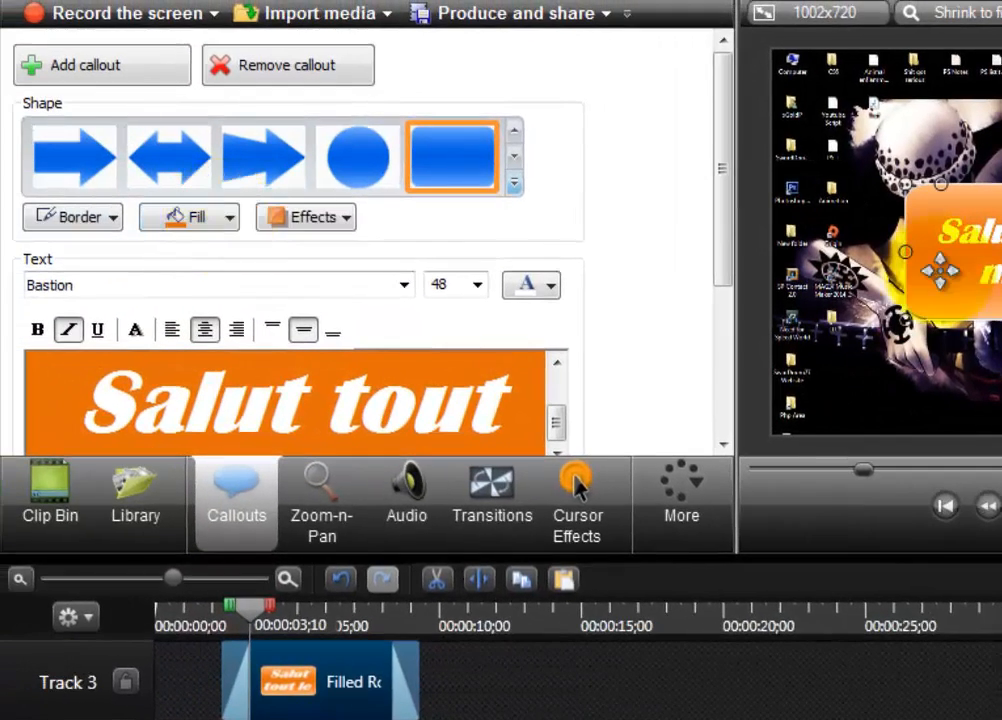
Step: Review the callout's flip and style effects and apply the fourth style, the bevelled one
click(308, 219)
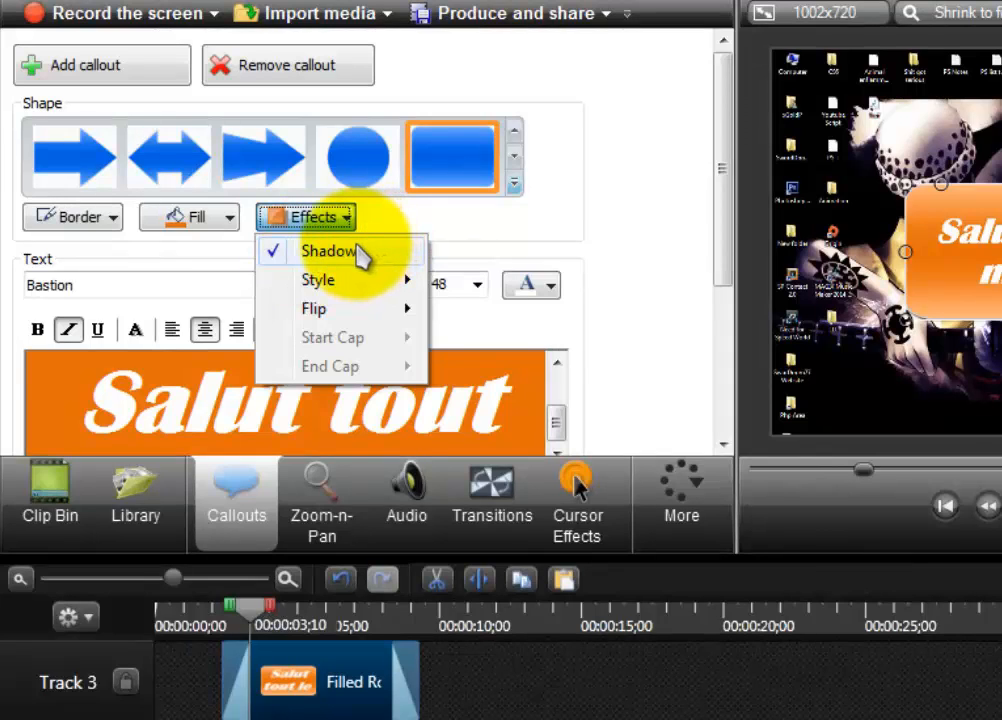
mouse_move(353, 307)
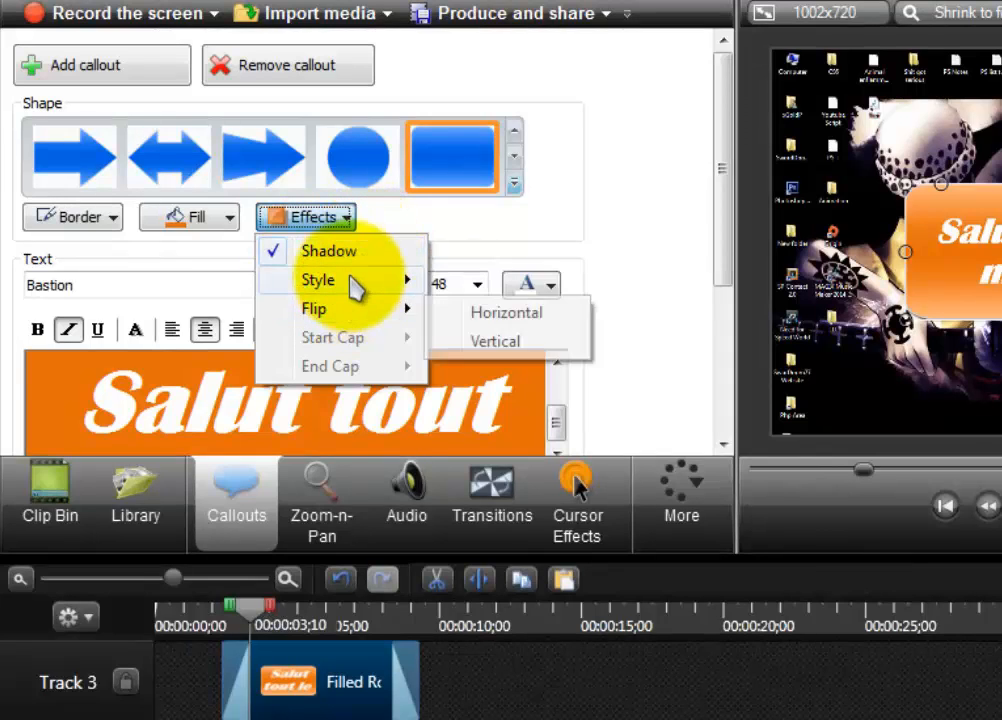
click(325, 220)
click(324, 217)
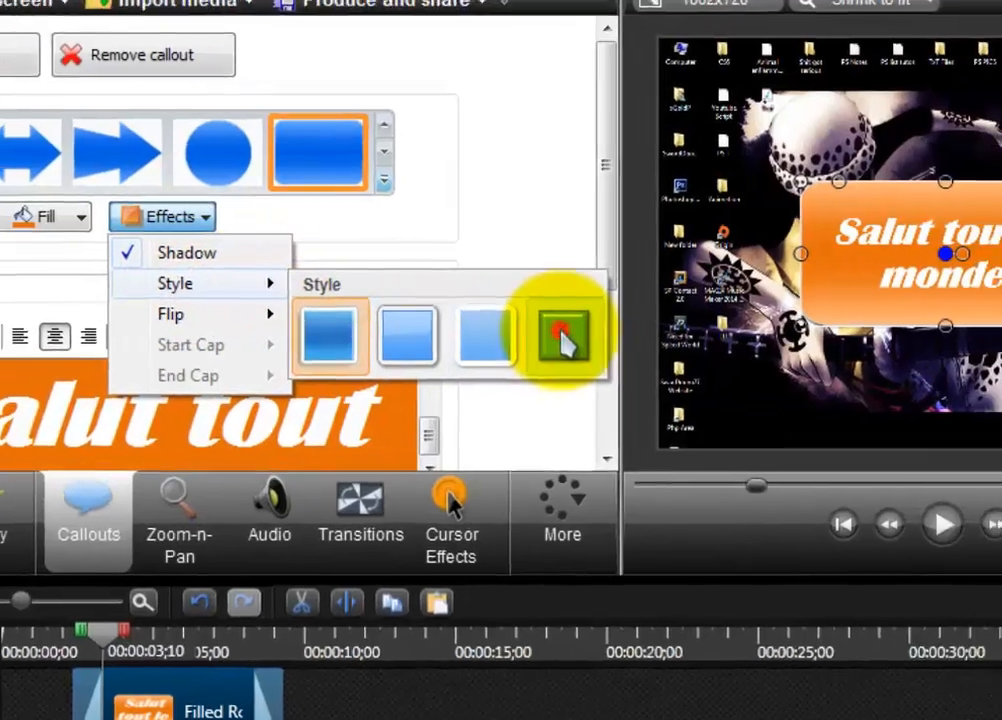
click(683, 330)
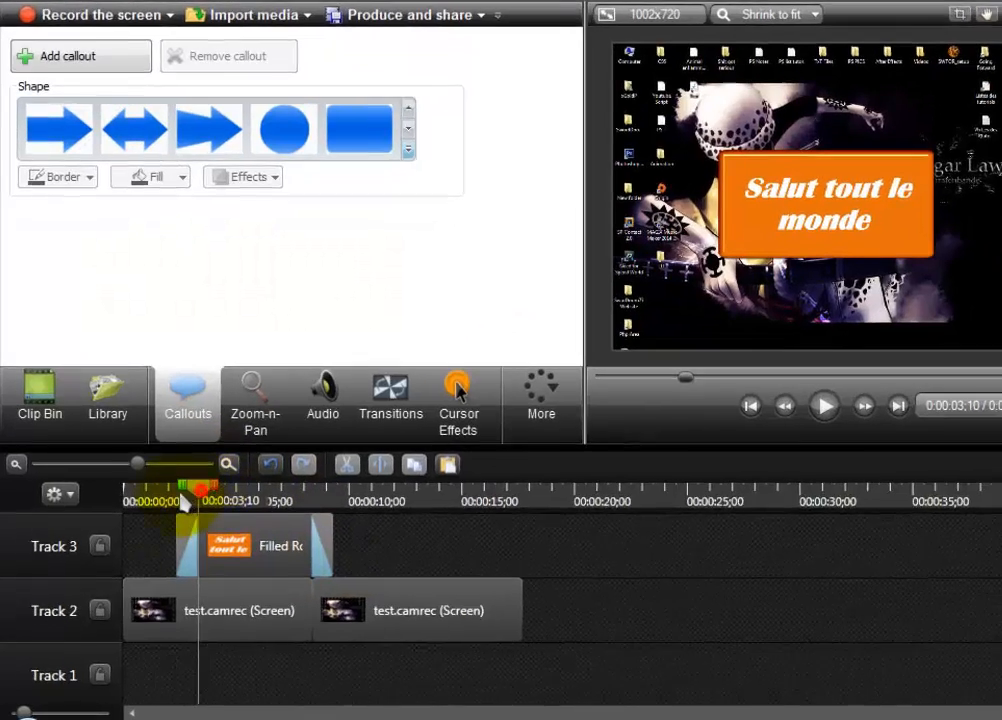
Step: Shorten the callout on Track 3 so that it ends at about 5 seconds
mouse_move(188, 505)
mouse_down()
mouse_move(153, 512)
mouse_move(194, 483)
mouse_move(250, 488)
mouse_move(196, 485)
mouse_move(186, 498)
mouse_up()
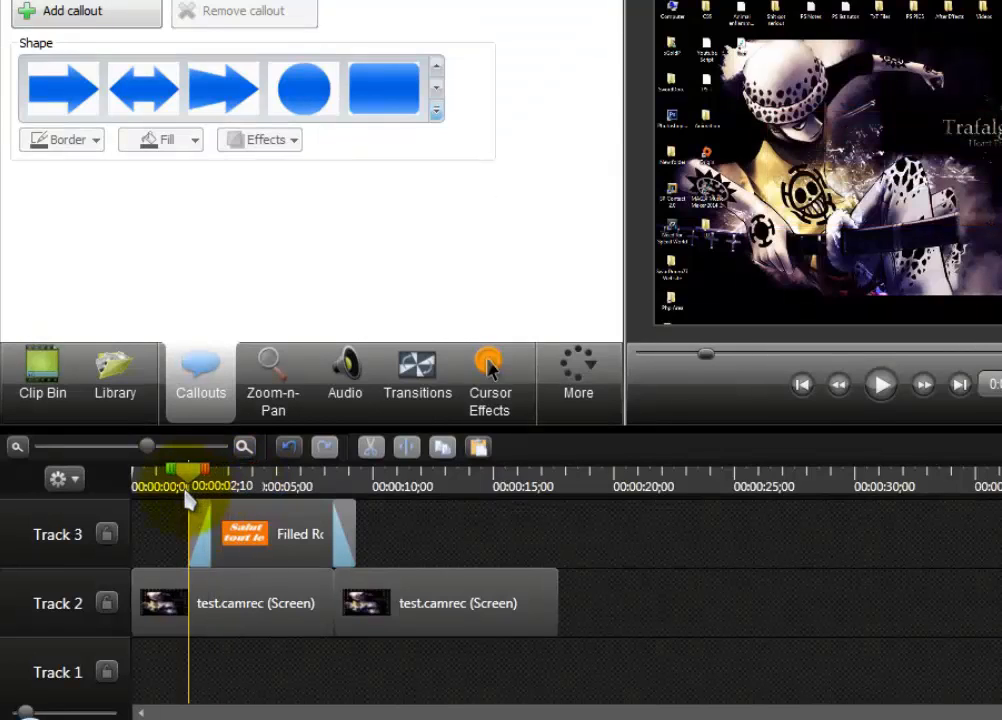
drag(353, 530, 292, 531)
drag(277, 532, 256, 534)
Step: Play the section with the shortened callout in the preview and in full screen to check how it fades
drag(193, 487, 174, 501)
click(327, 532)
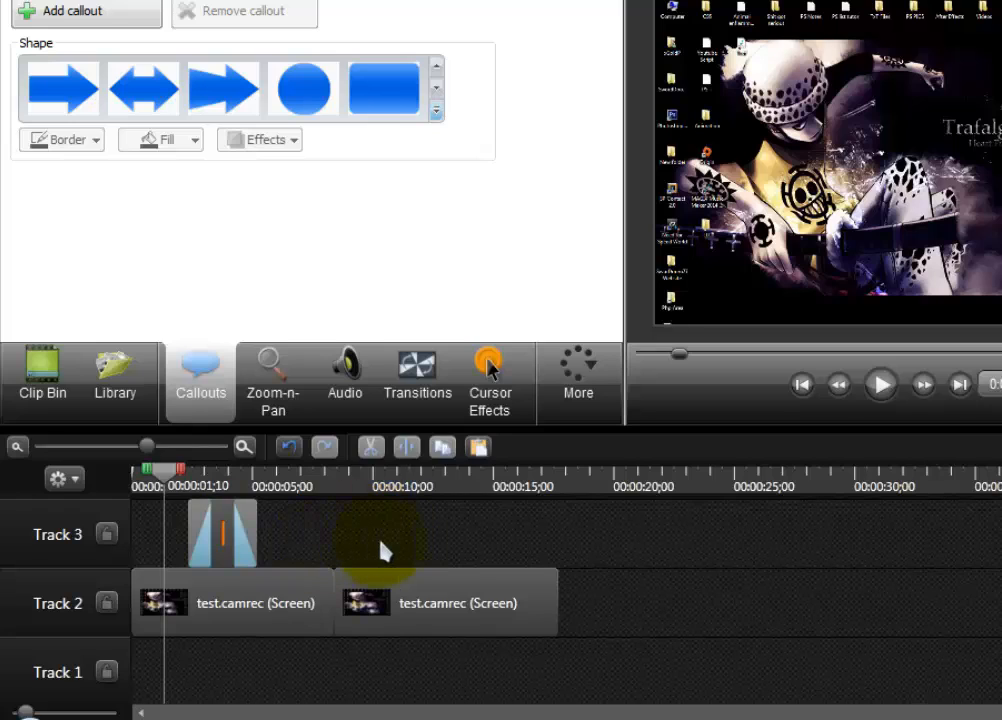
click(878, 388)
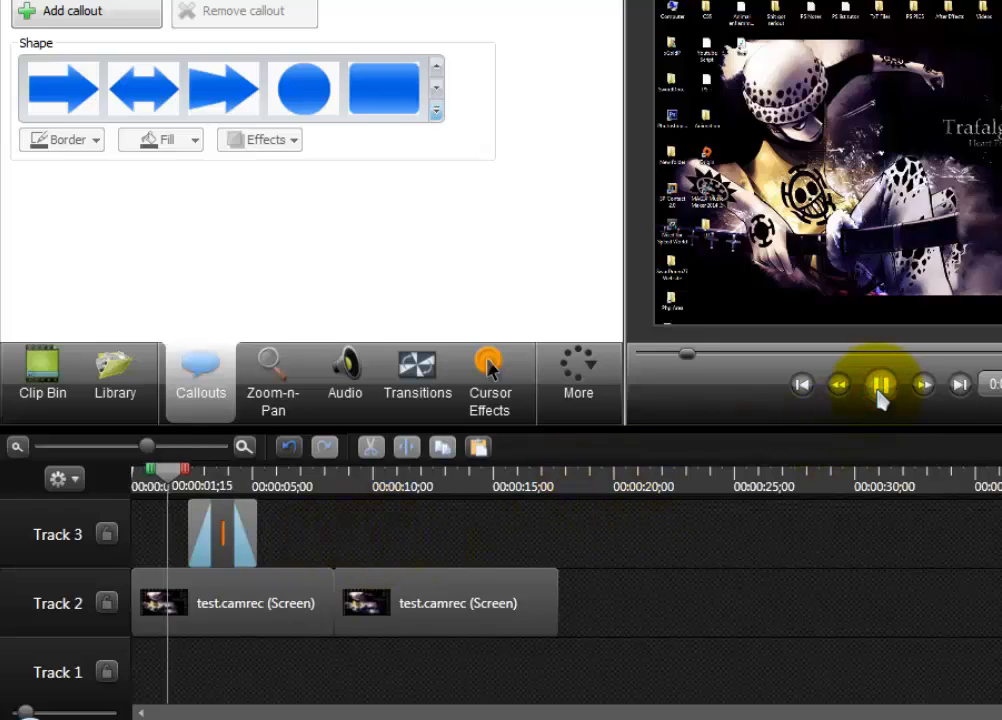
click(878, 388)
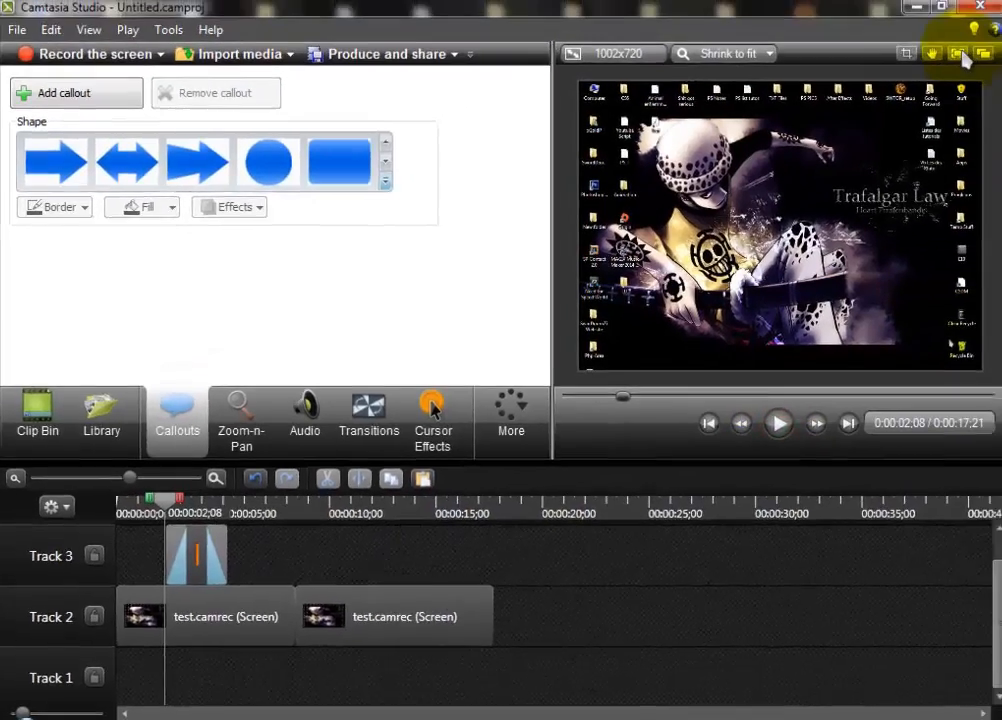
click(958, 54)
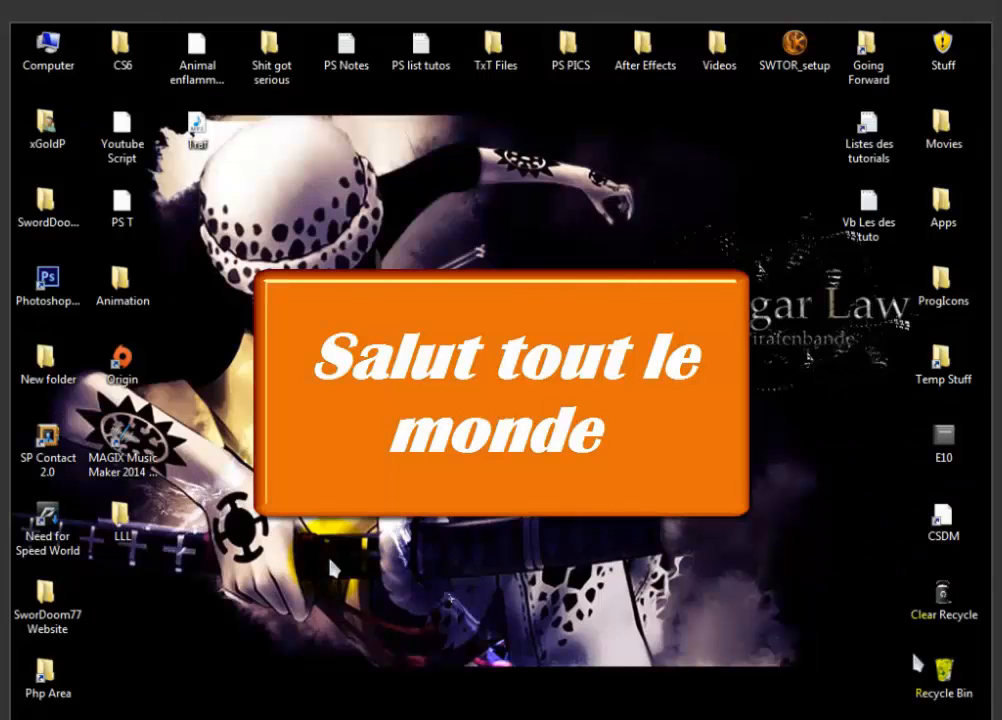
key(Escape)
drag(205, 500, 199, 500)
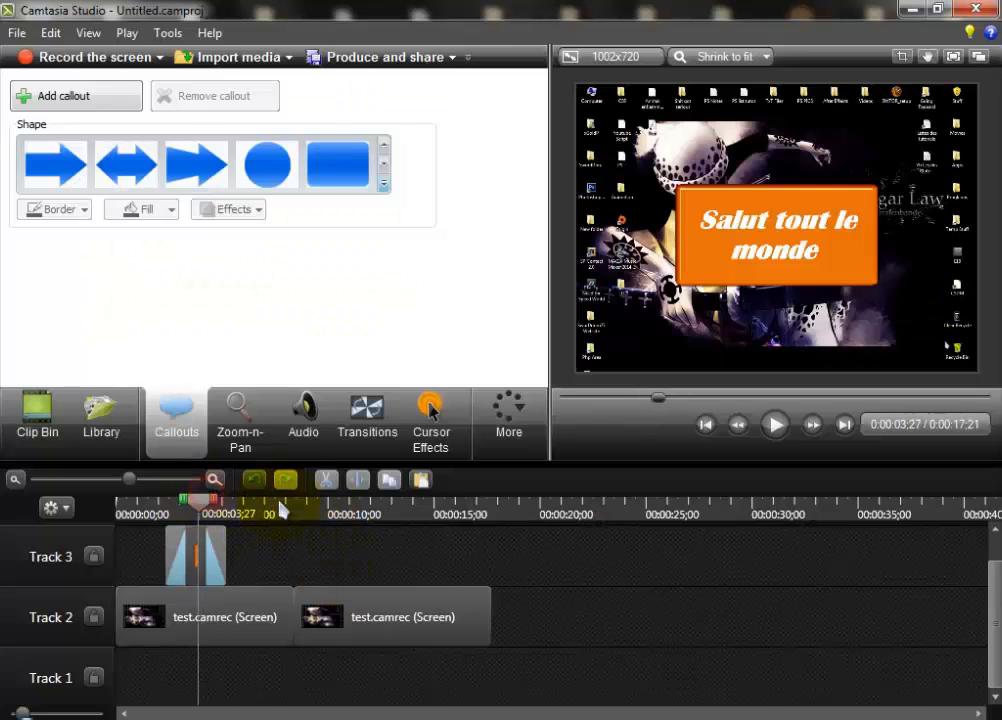
click(952, 56)
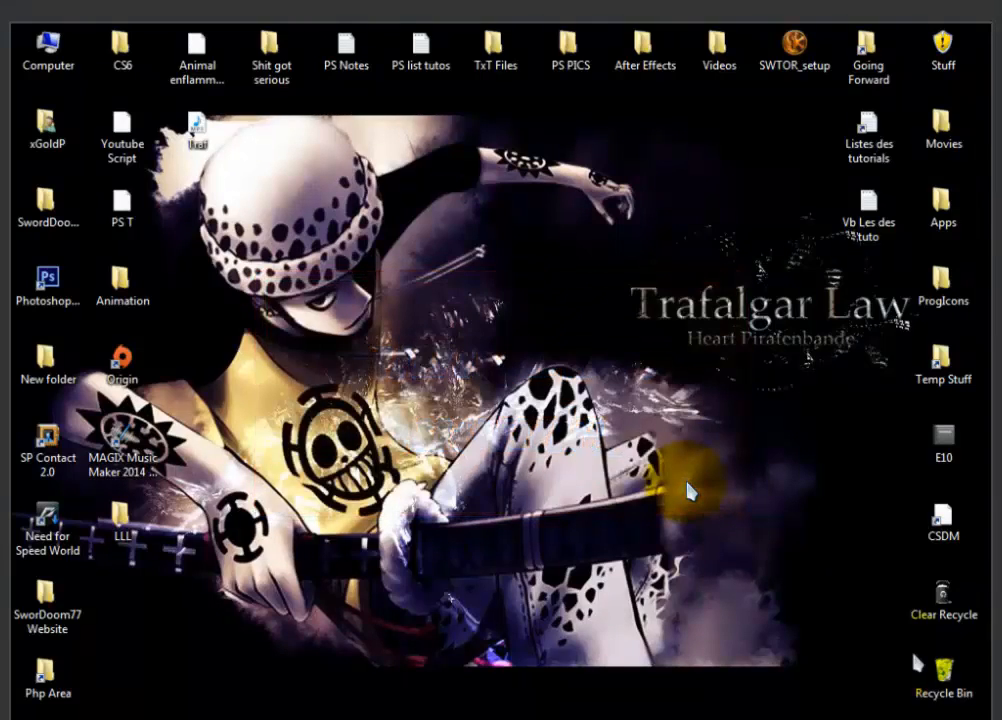
key(Escape)
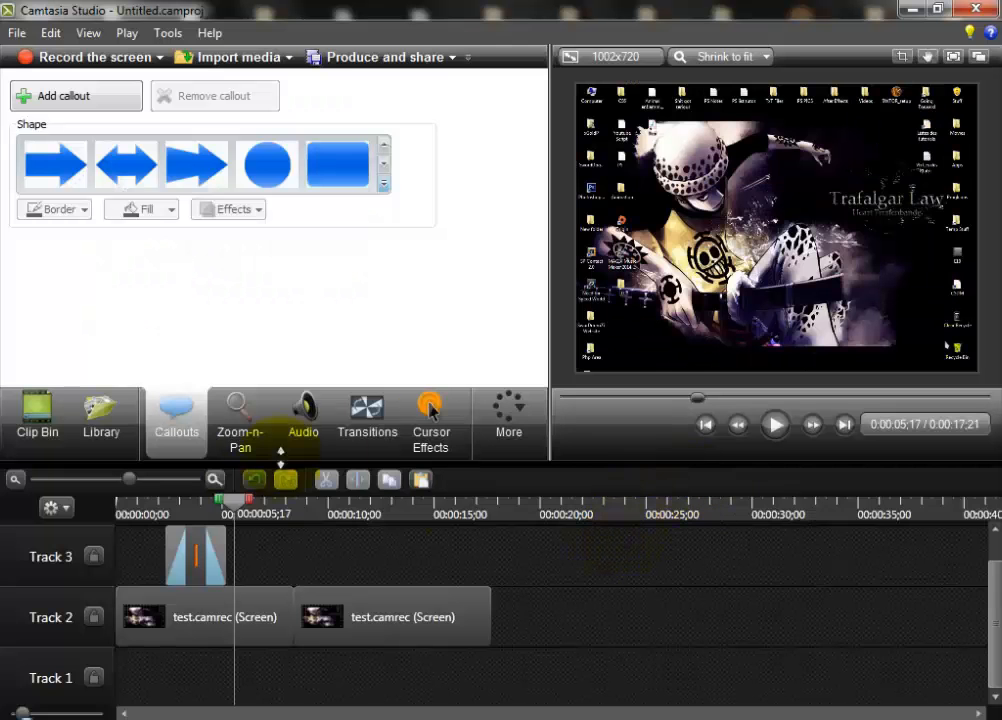
Step: Select the callout on Track 3 and set its fade in and fade out to 0,00 sec
click(188, 552)
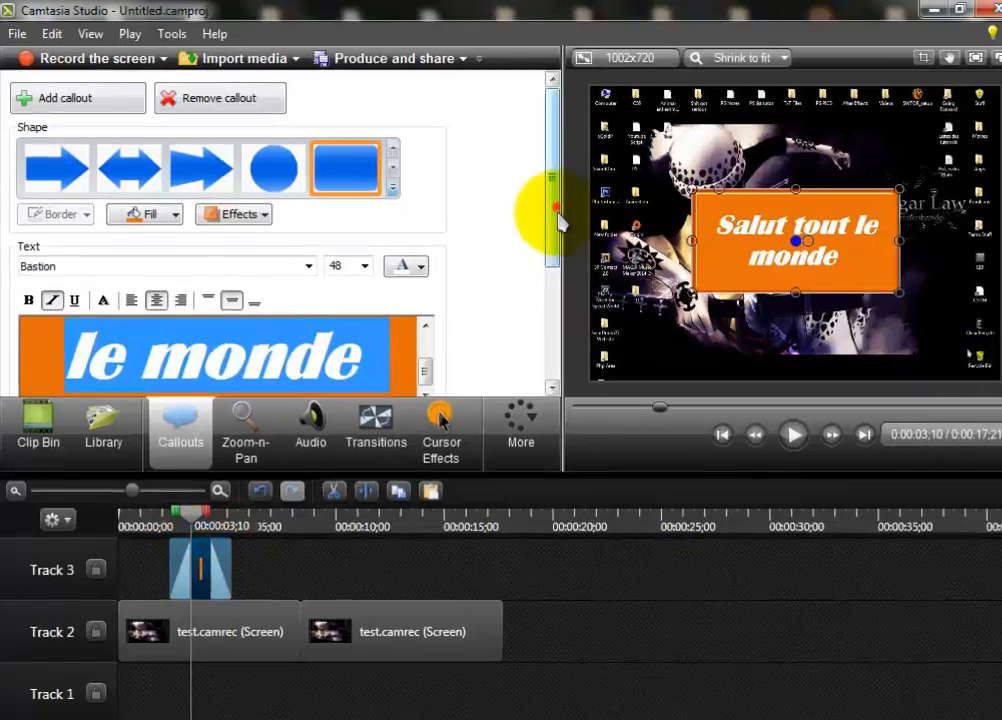
drag(542, 210, 530, 338)
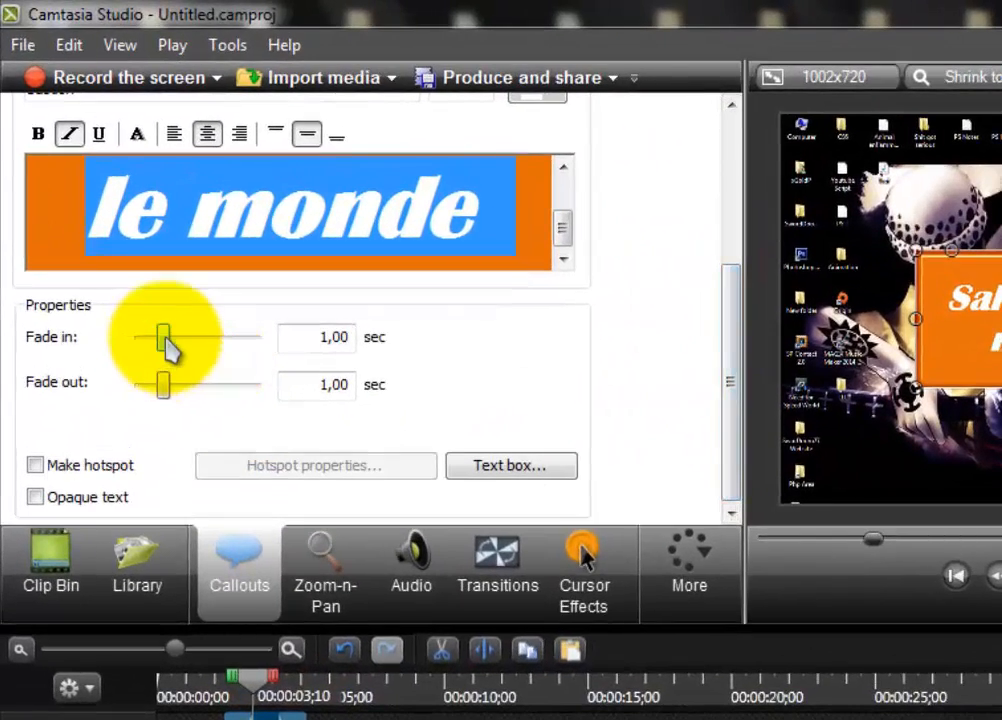
drag(168, 348, 100, 400)
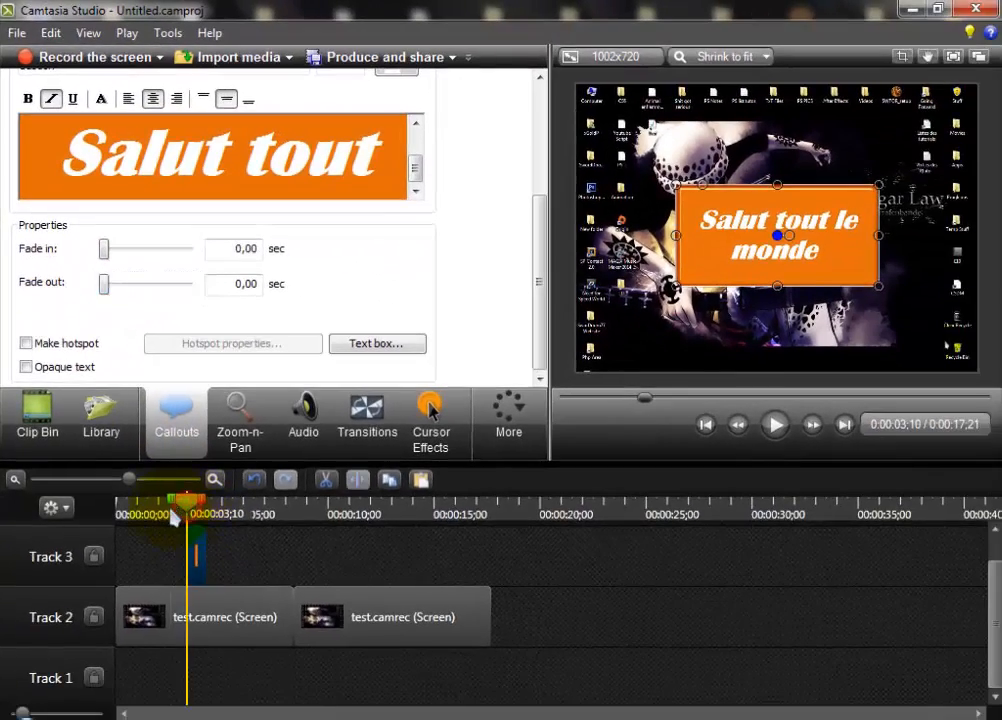
click(244, 697)
Step: Preview the callout in full screen without fades, starting just before it appears
drag(180, 515, 183, 515)
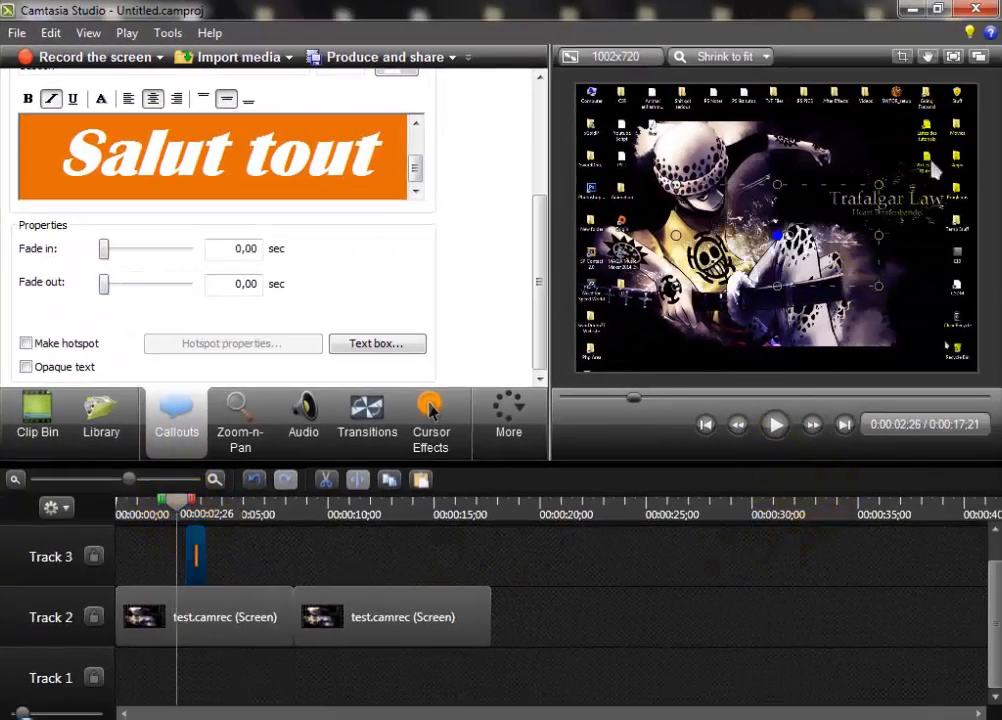
click(956, 57)
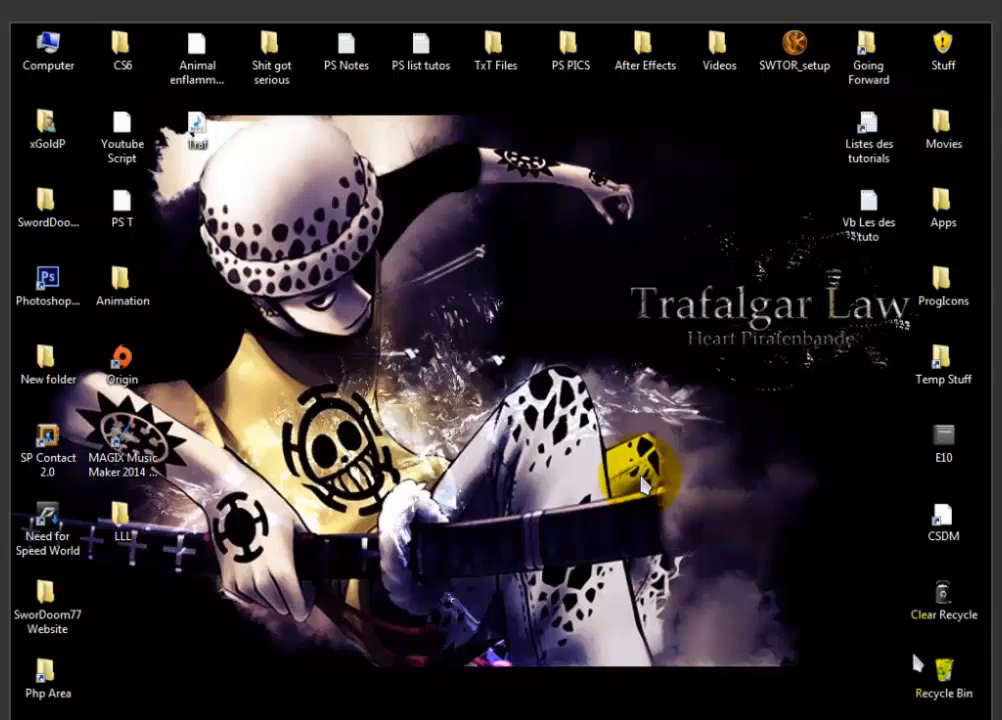
key(Escape)
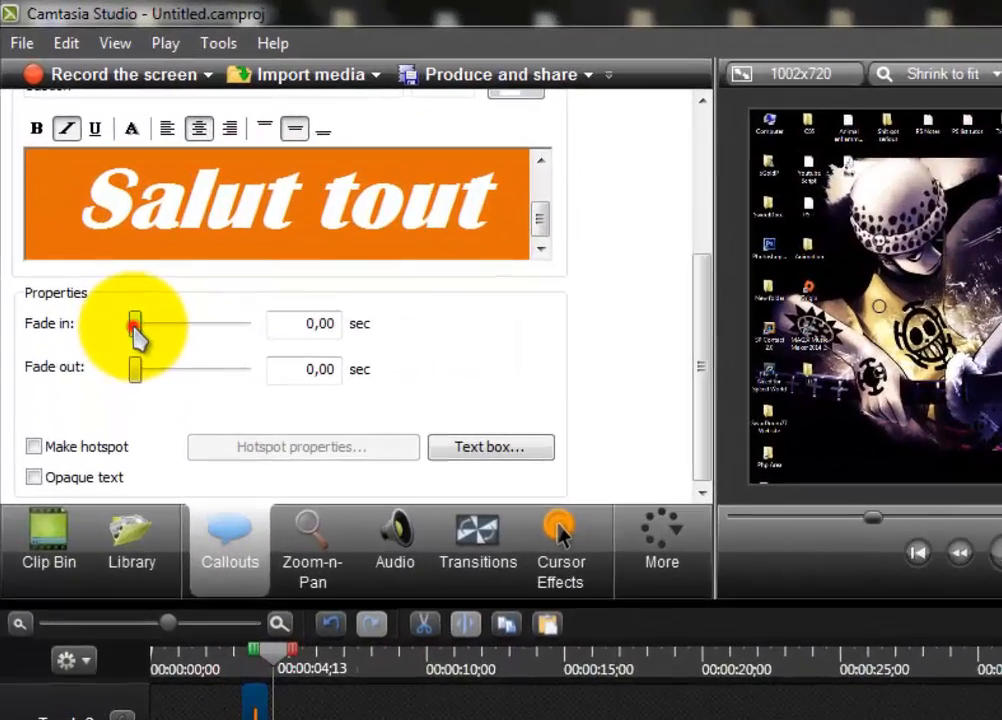
Step: Set the callout's fade in to 2,20 sec and extend its end to about 7 seconds
drag(139, 333, 183, 372)
click(268, 710)
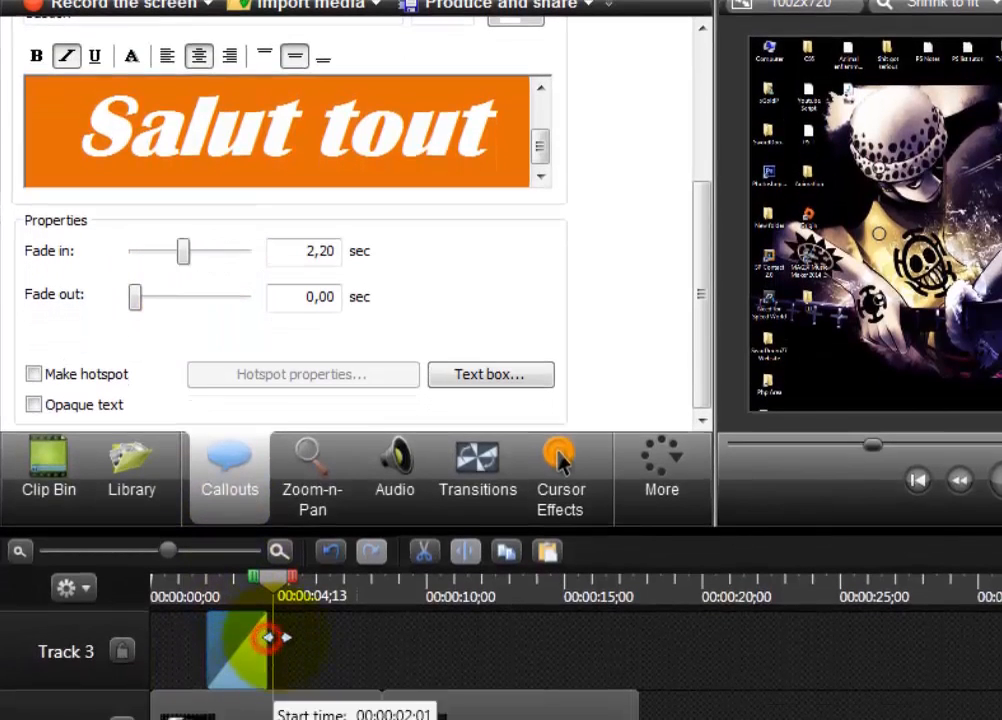
drag(270, 637, 350, 642)
Step: Play the lengthened callout in full screen from before its start to check the slow fade in
drag(274, 578, 195, 592)
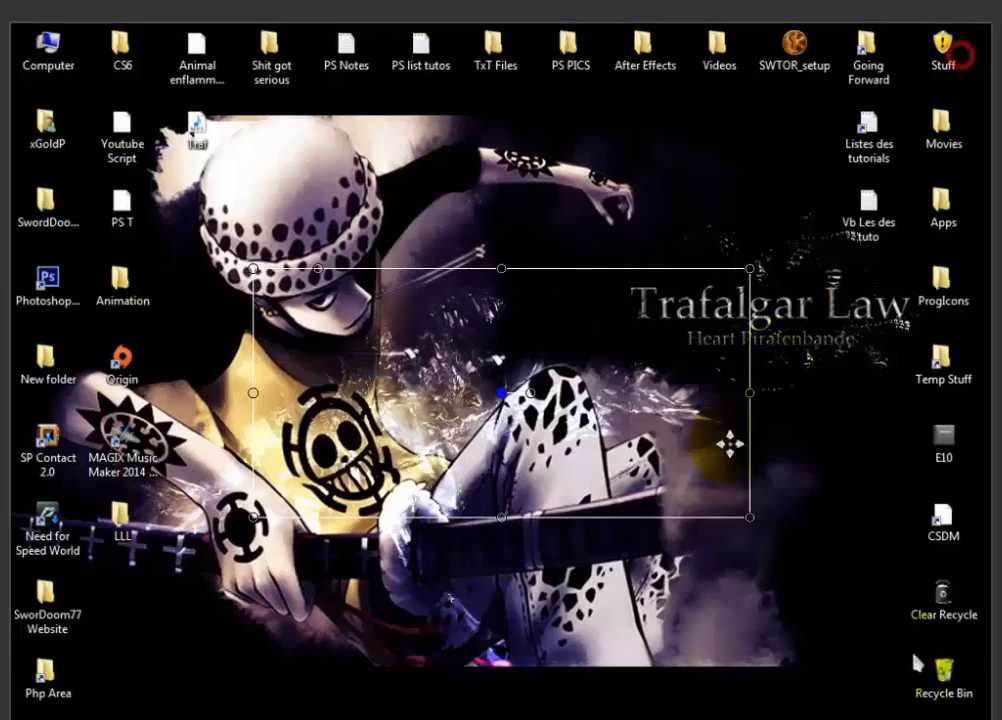
key(space)
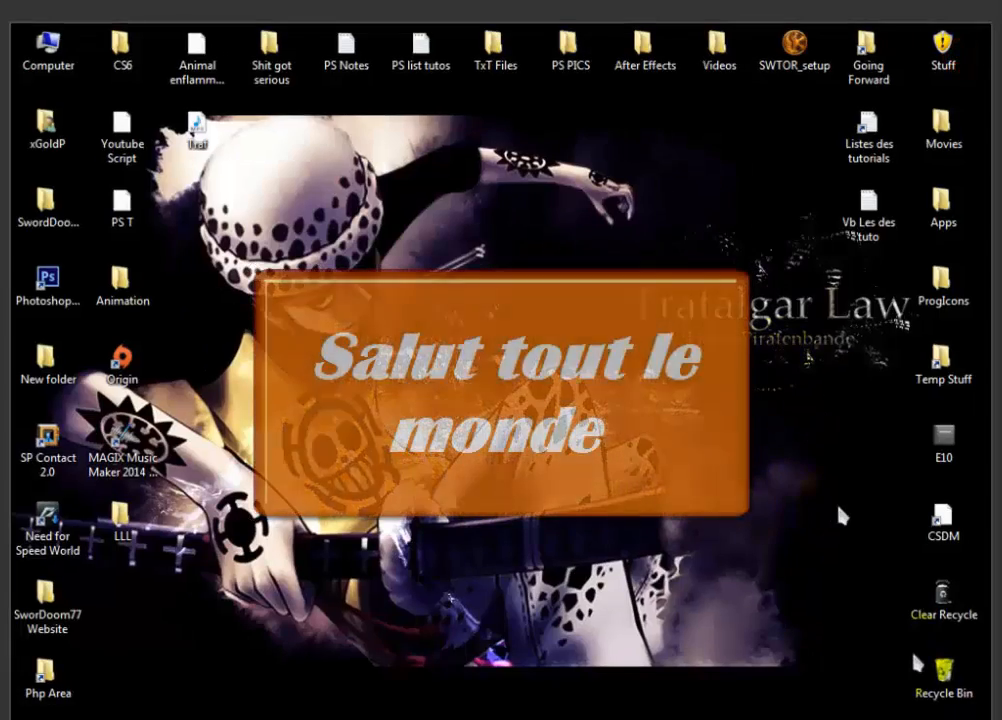
key(space)
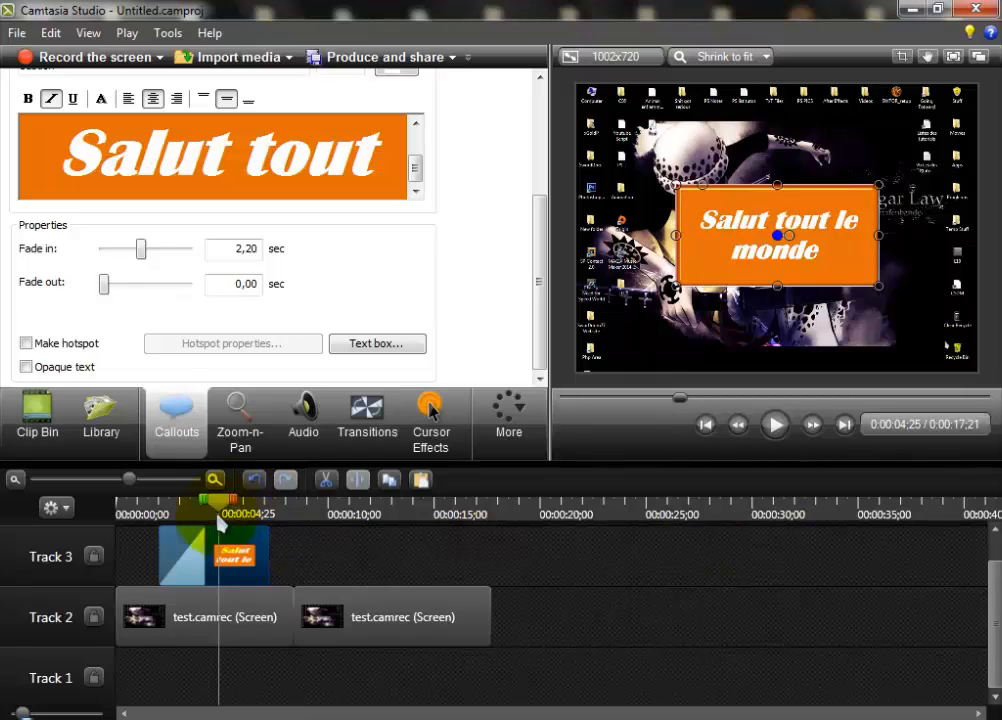
Step: Set the callout's fade in and fade out to 0,40 sec and change its shape to a circle
drag(143, 250, 113, 287)
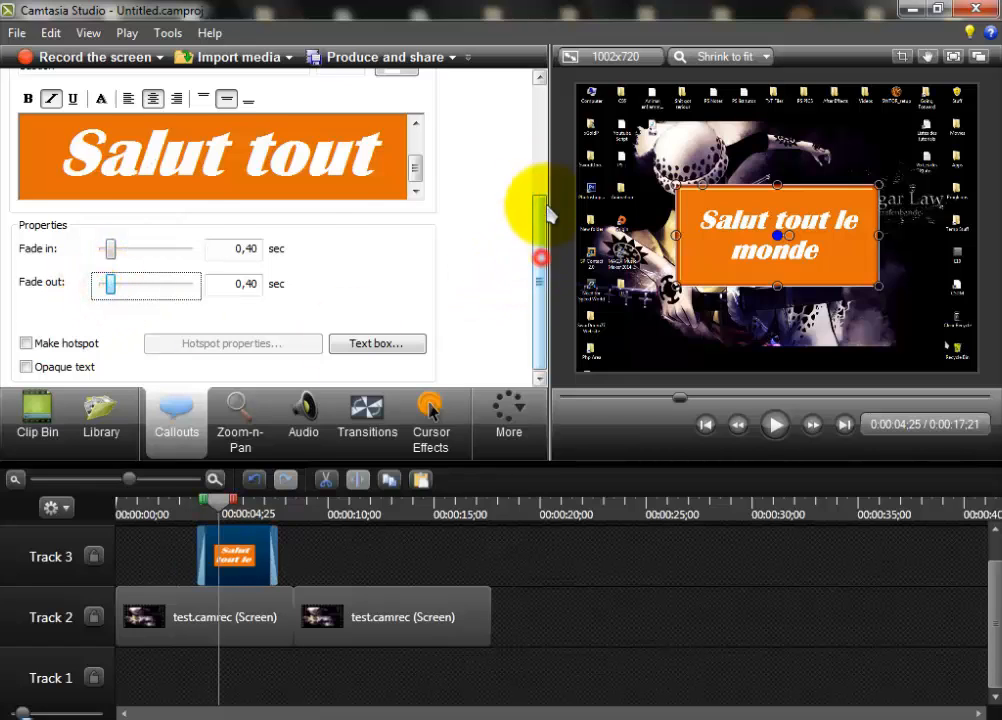
scroll(540, 235, up, 4)
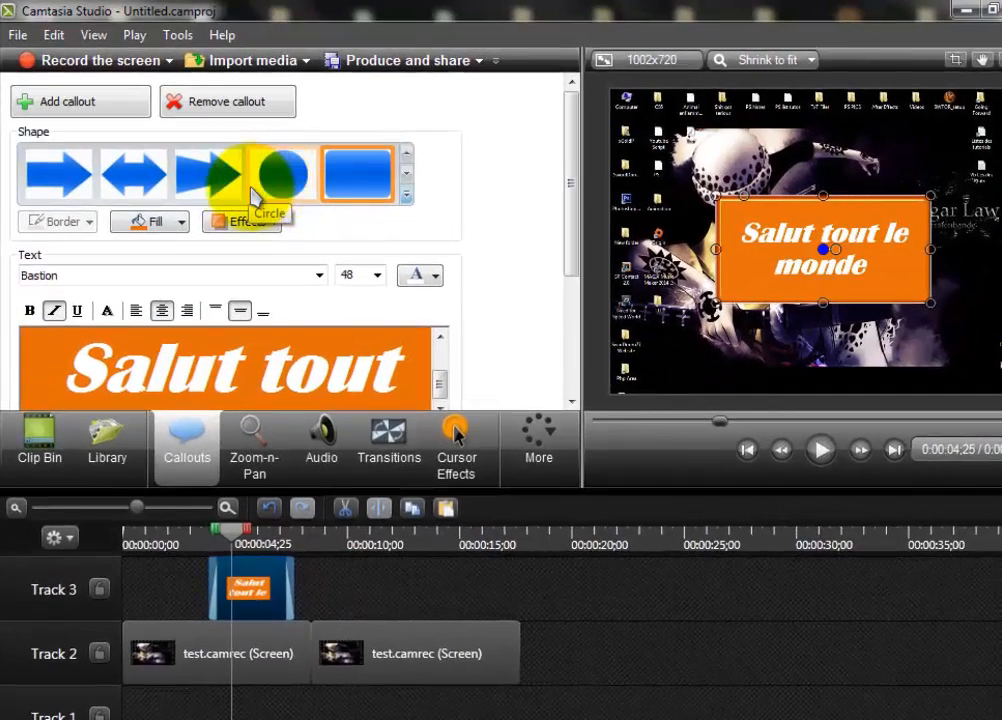
click(278, 174)
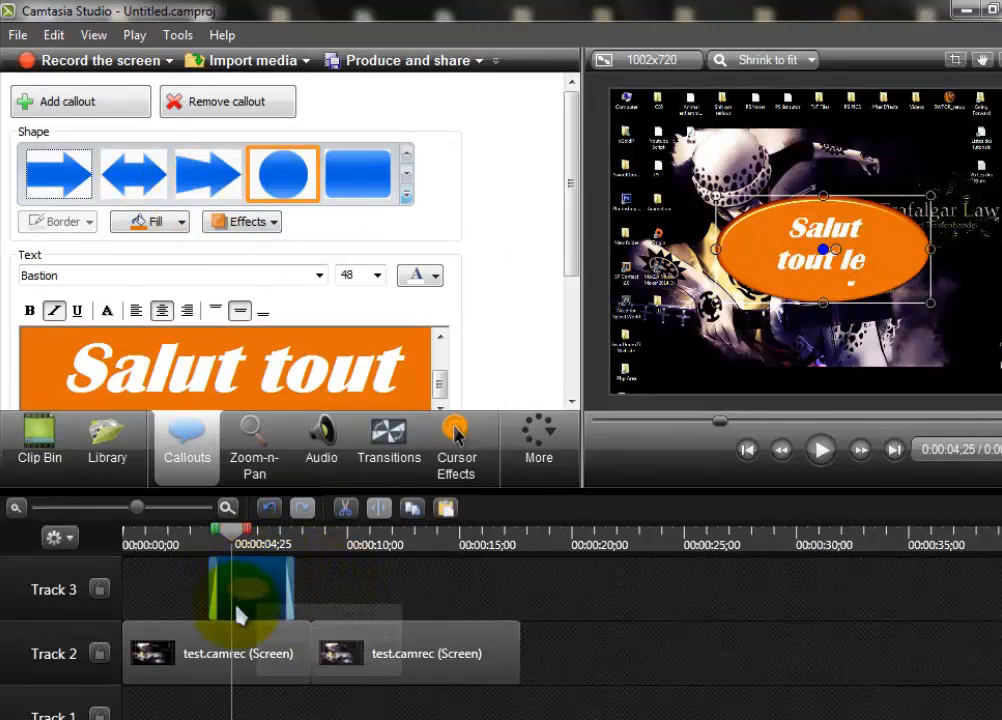
click(333, 585)
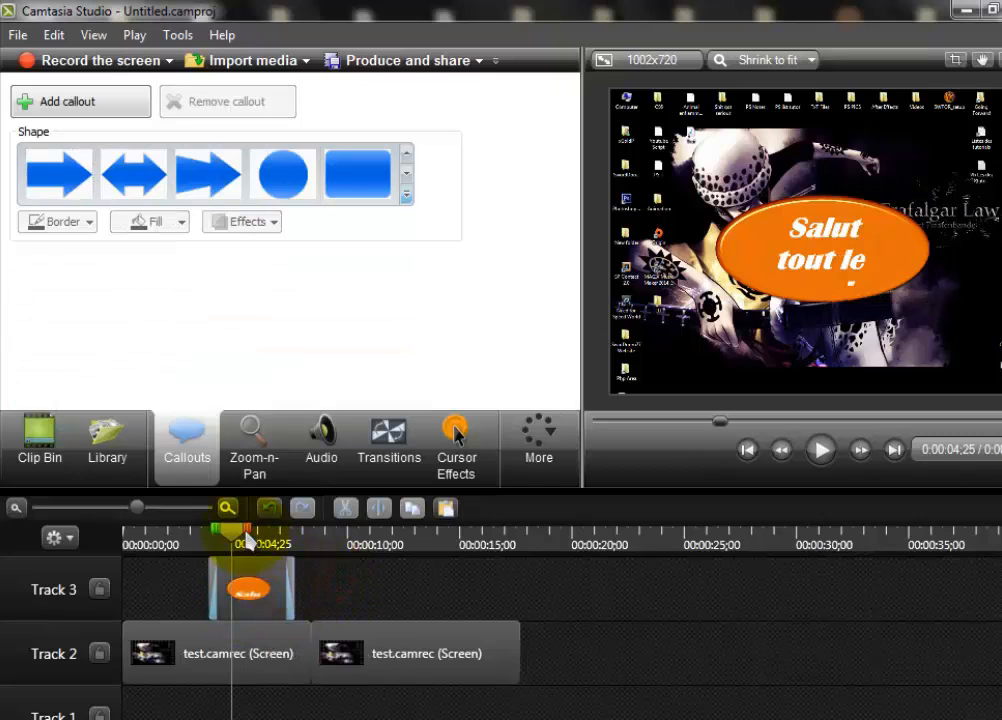
Step: Add a second circle callout on Track 3 at 0:00:09;00
drag(303, 543, 329, 543)
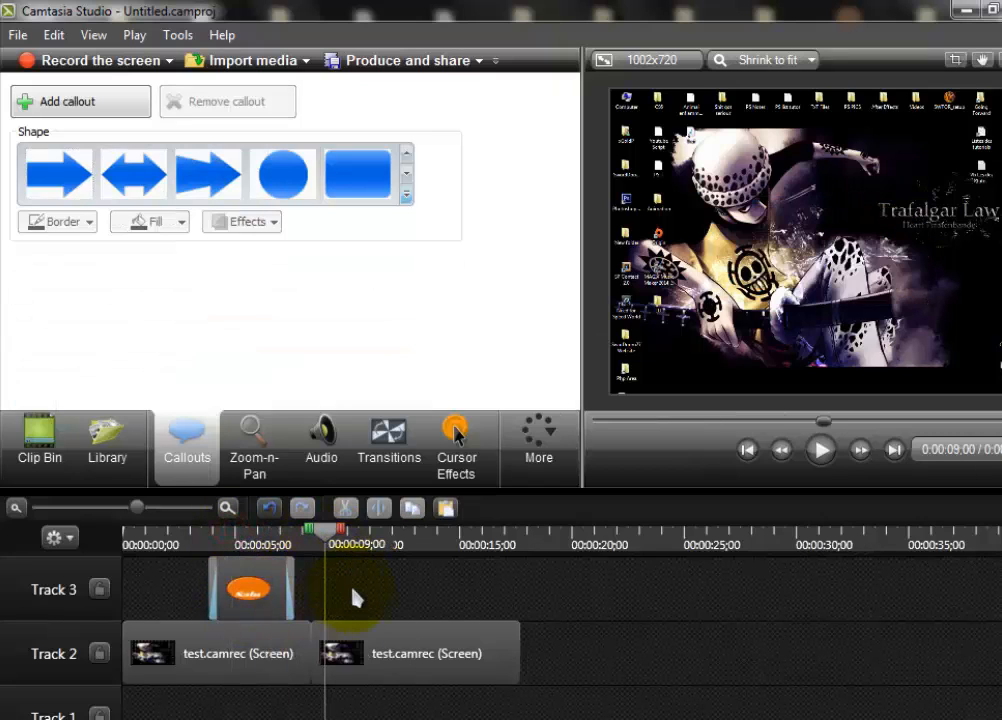
click(300, 183)
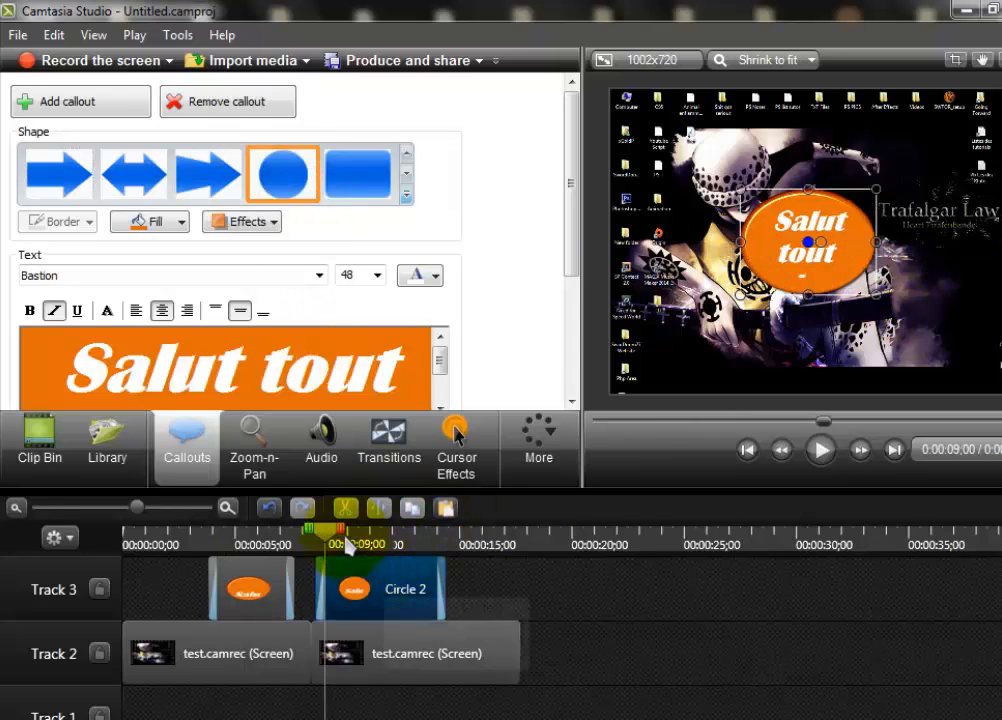
Step: Change the shape of the first circle callout on Track 3 to a double-headed arrow
click(245, 541)
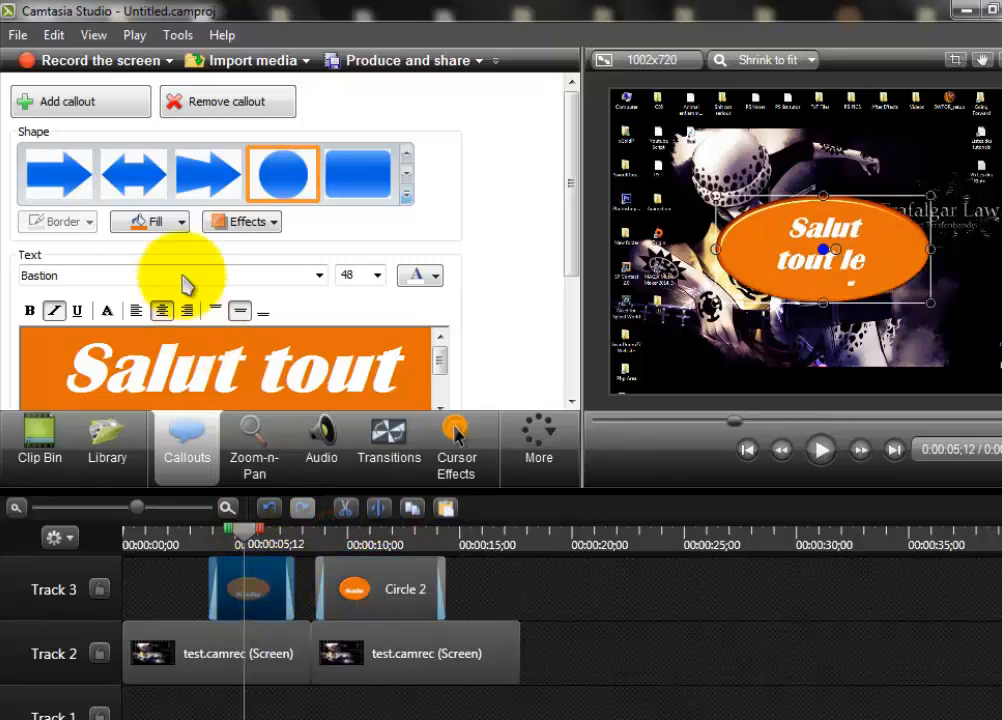
click(120, 178)
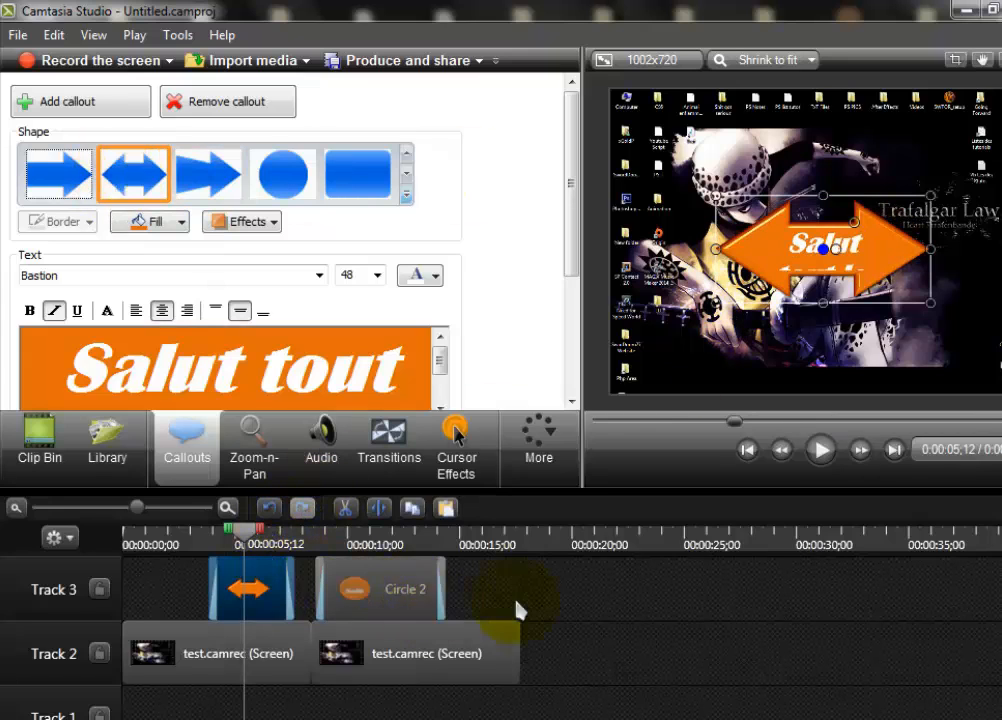
click(545, 605)
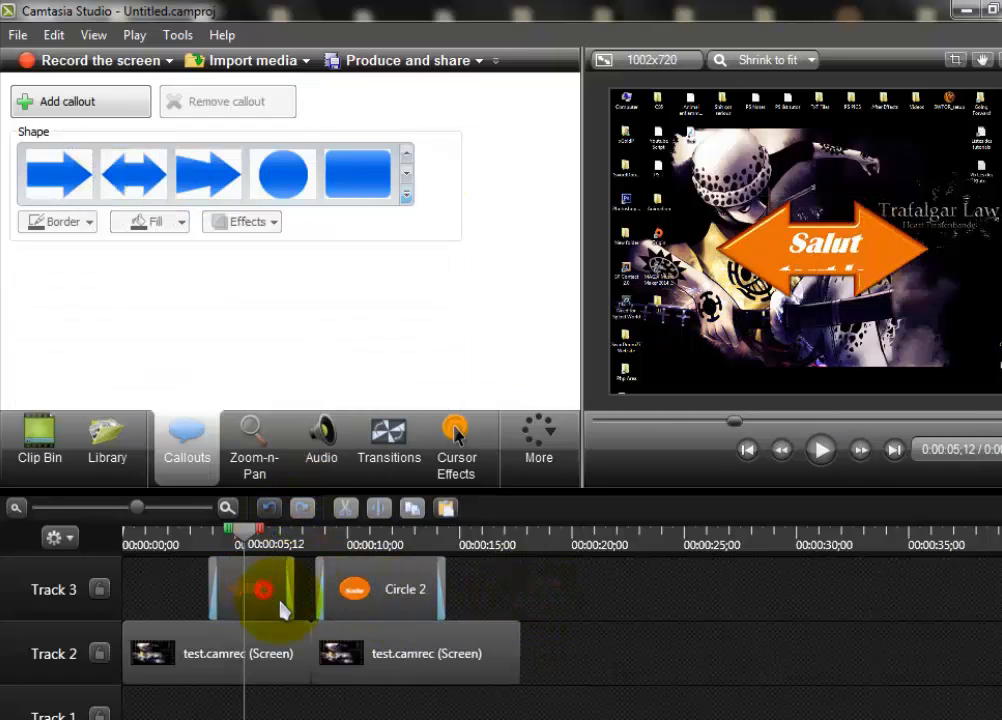
Step: Copy the double-headed arrow callout and paste the copy on Track 3 at 0:00:15;01
click(272, 600)
right_click(264, 599)
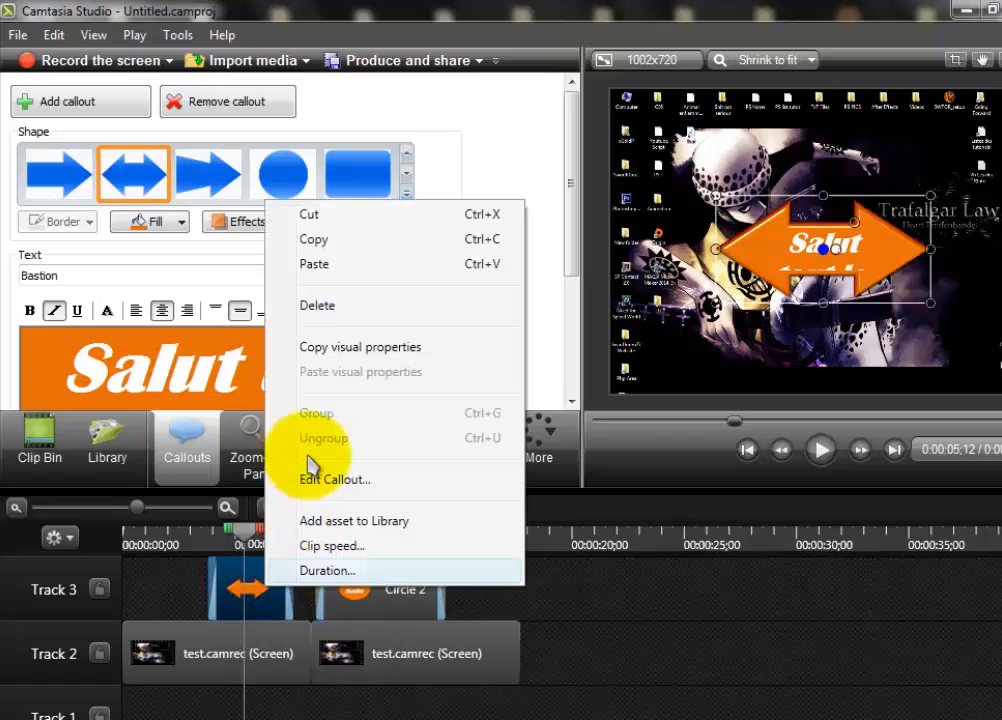
click(331, 242)
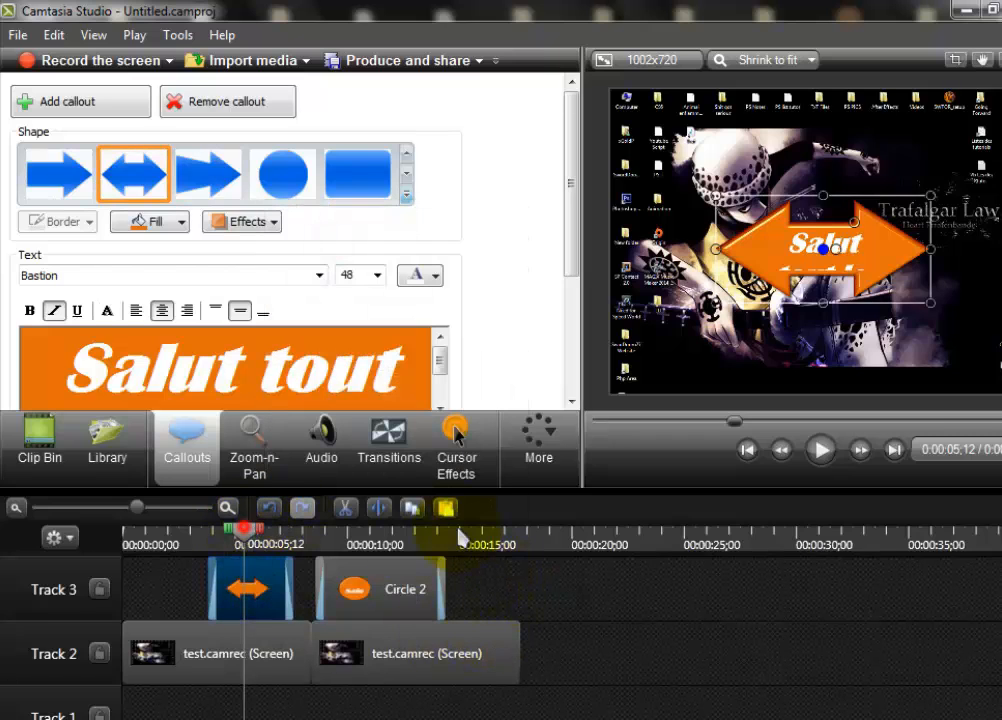
click(460, 538)
right_click(490, 590)
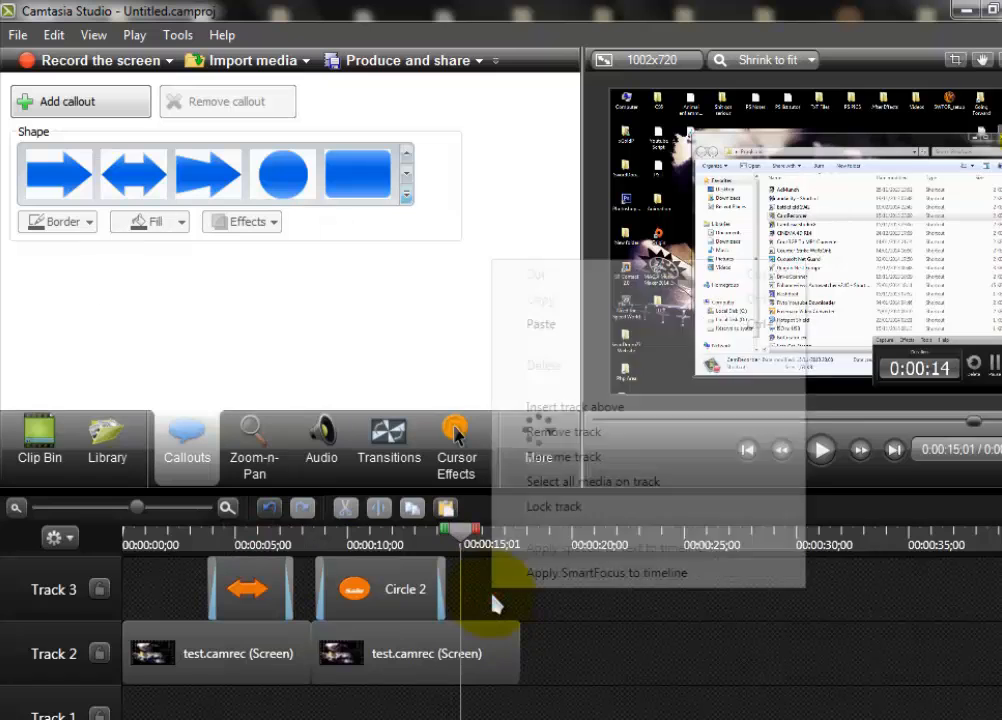
click(545, 328)
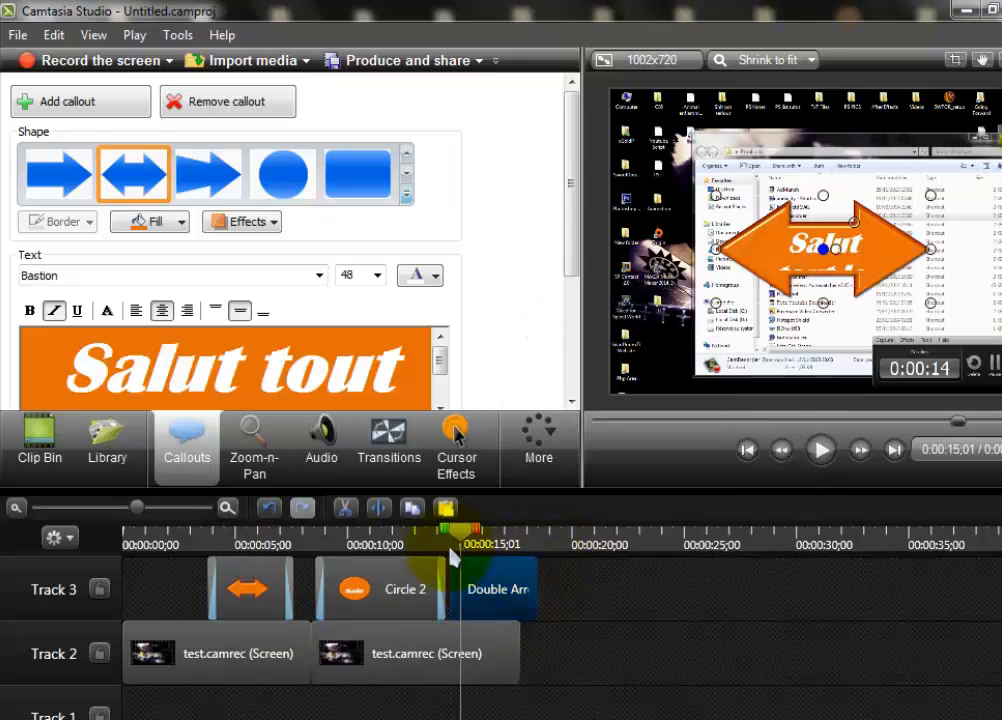
Step: Move the playhead to 0:00:06;04 and delete all the callouts from Track 3
drag(462, 533, 261, 526)
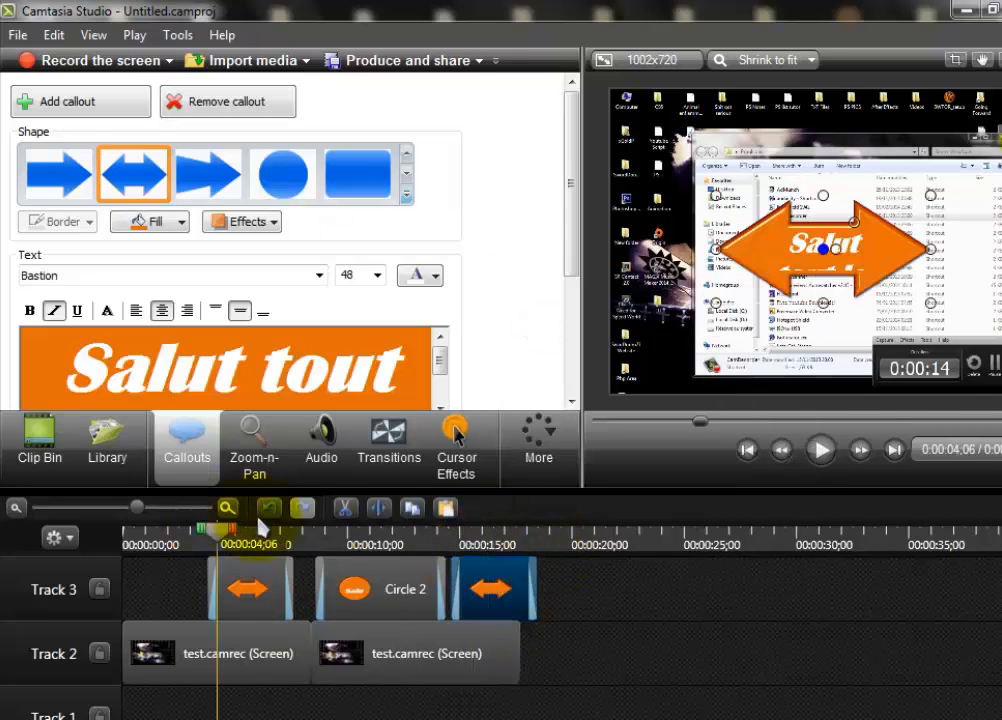
click(630, 570)
click(250, 588)
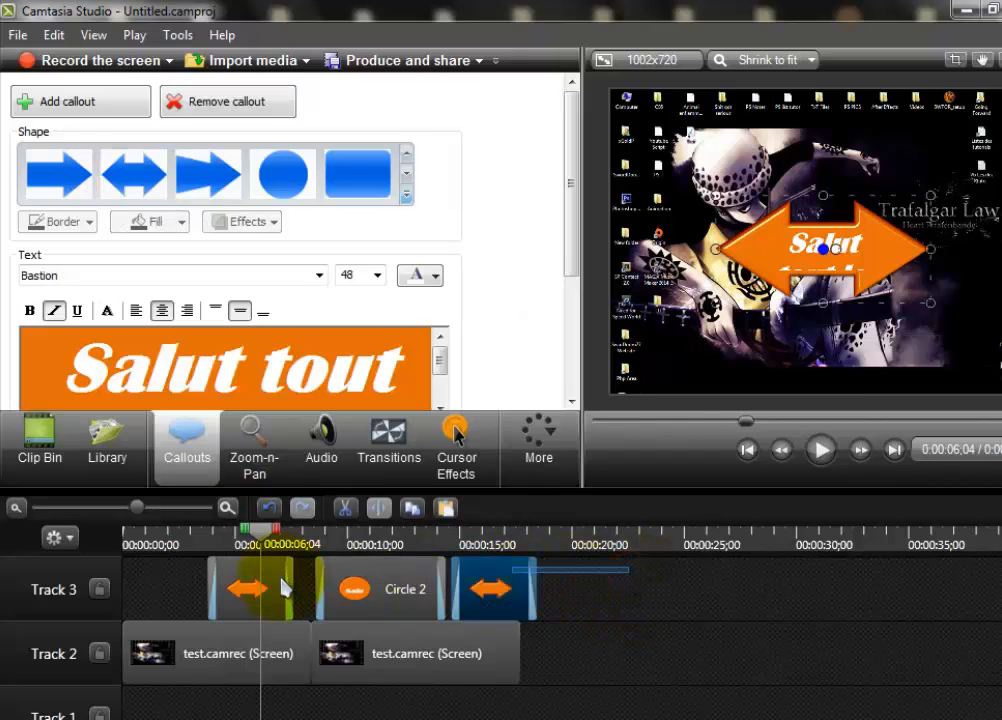
key(Delete)
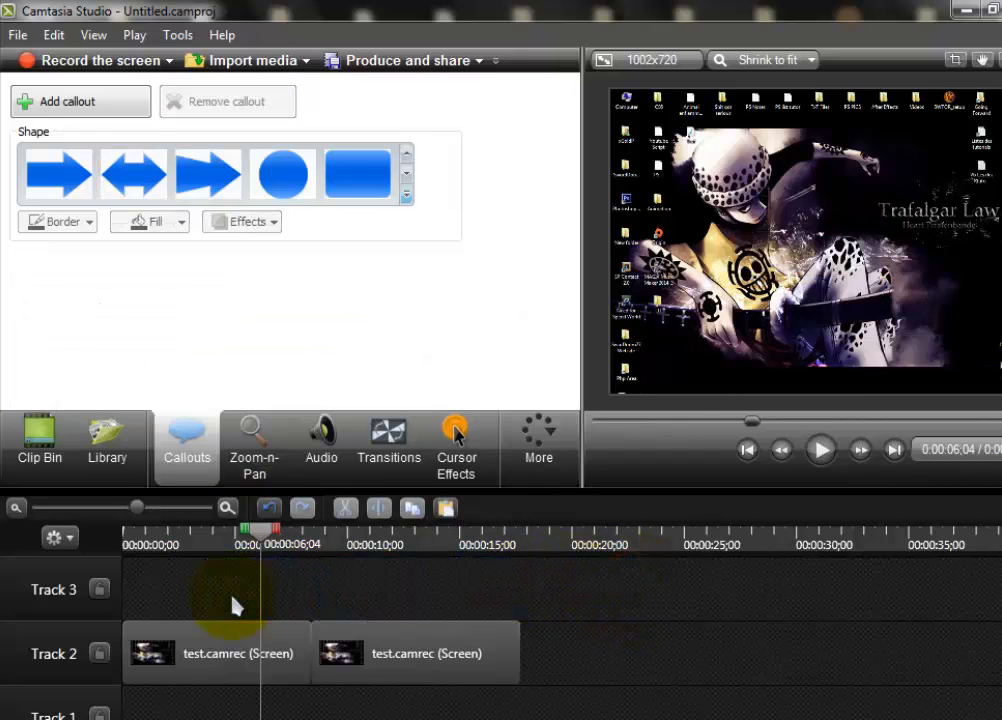